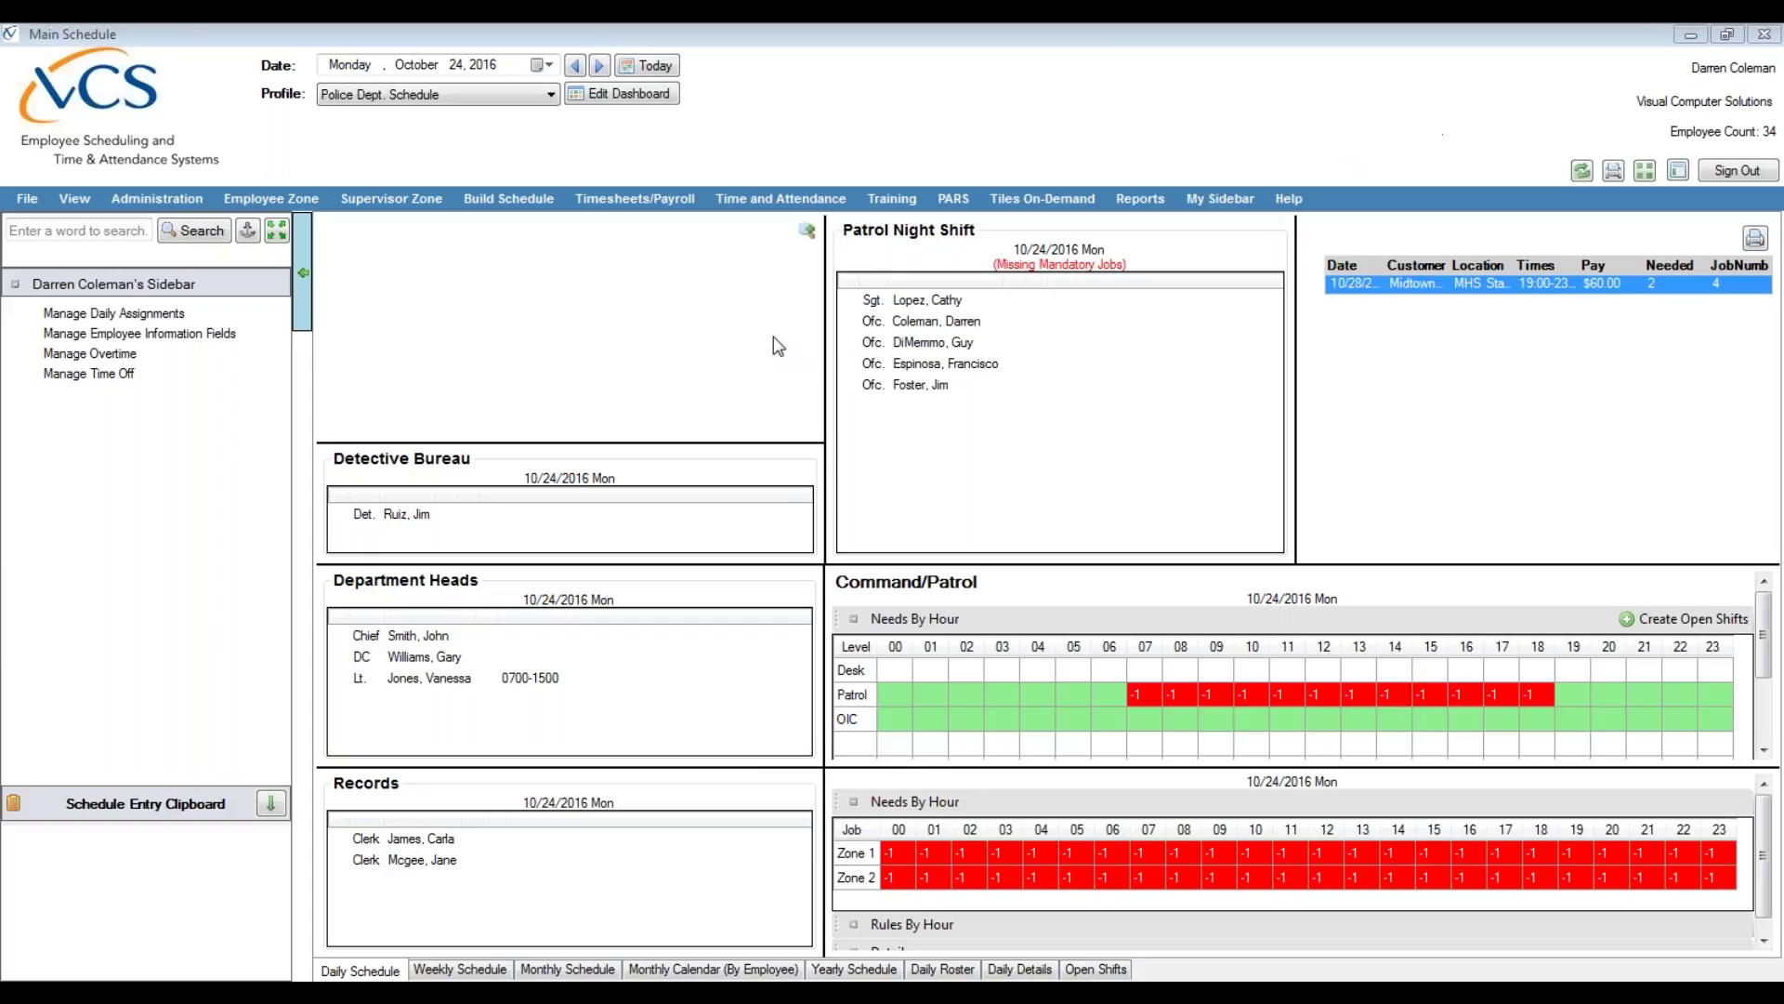
# Step: Open the Security Designer from the administrative security tools
pyautogui.click(155, 201)
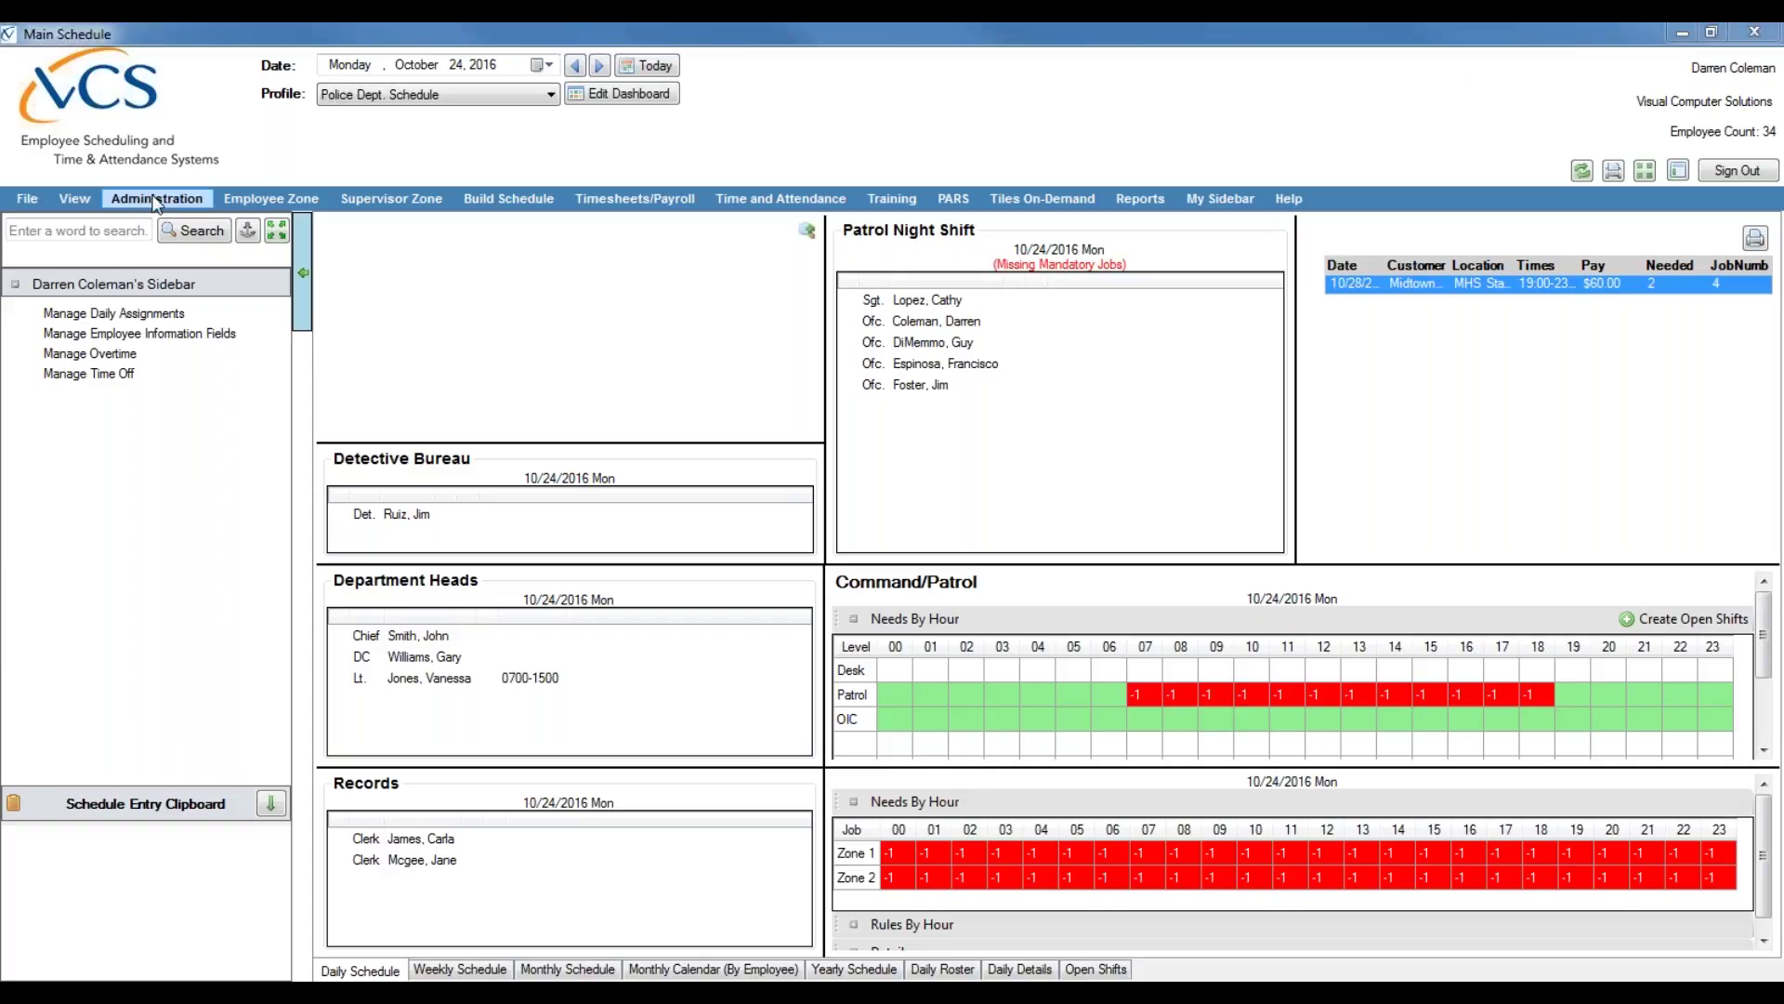
pyautogui.click(147, 206)
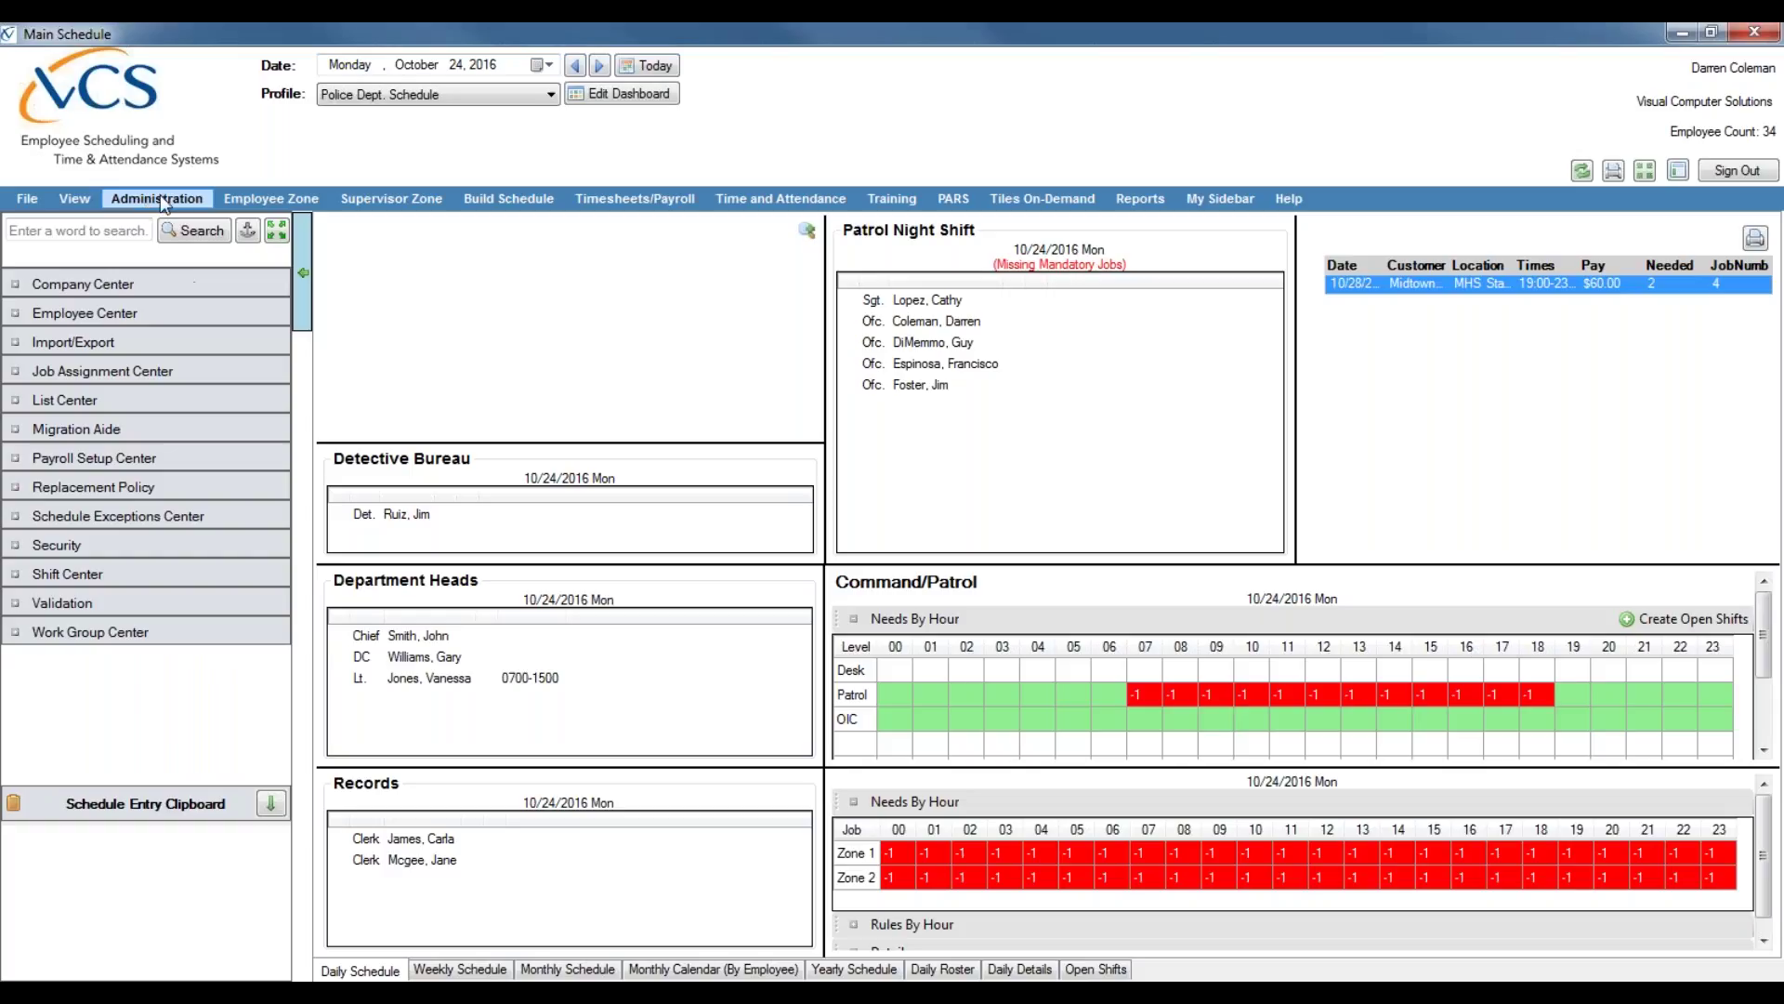
pyautogui.click(37, 548)
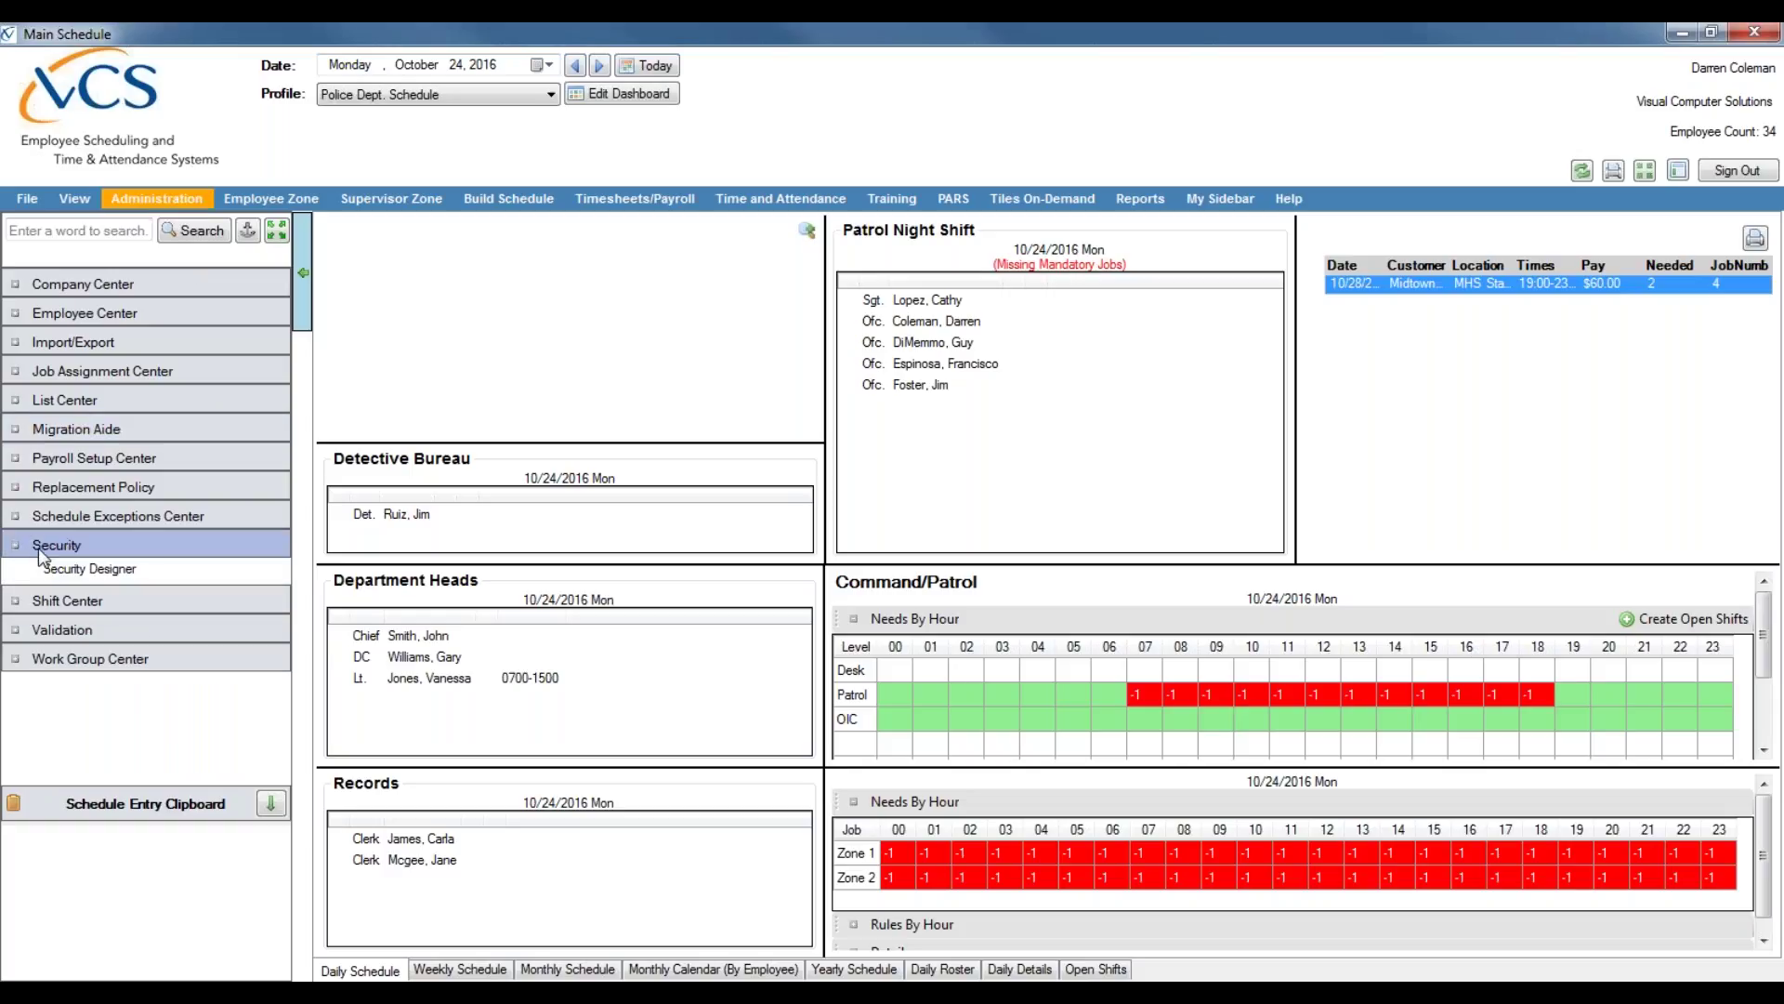
pyautogui.click(128, 554)
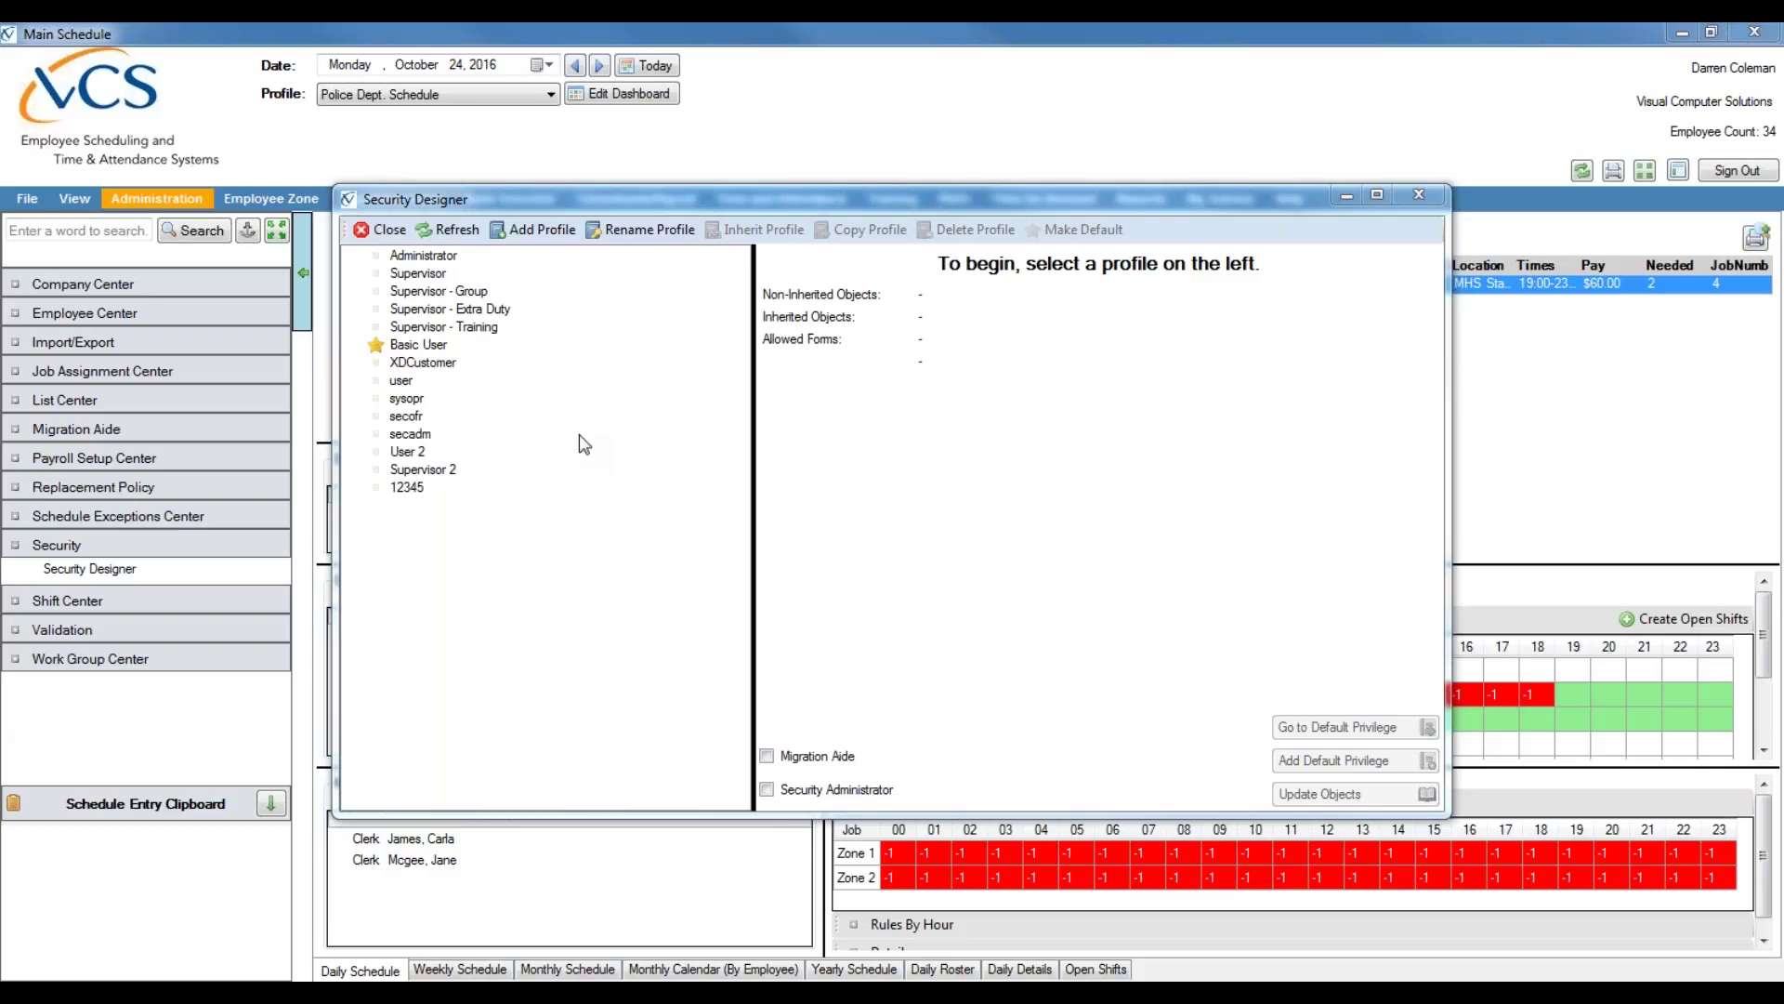
# Step: Review the Administrator profile's information and open the default privileges of the Basic User profile
pyautogui.click(452, 256)
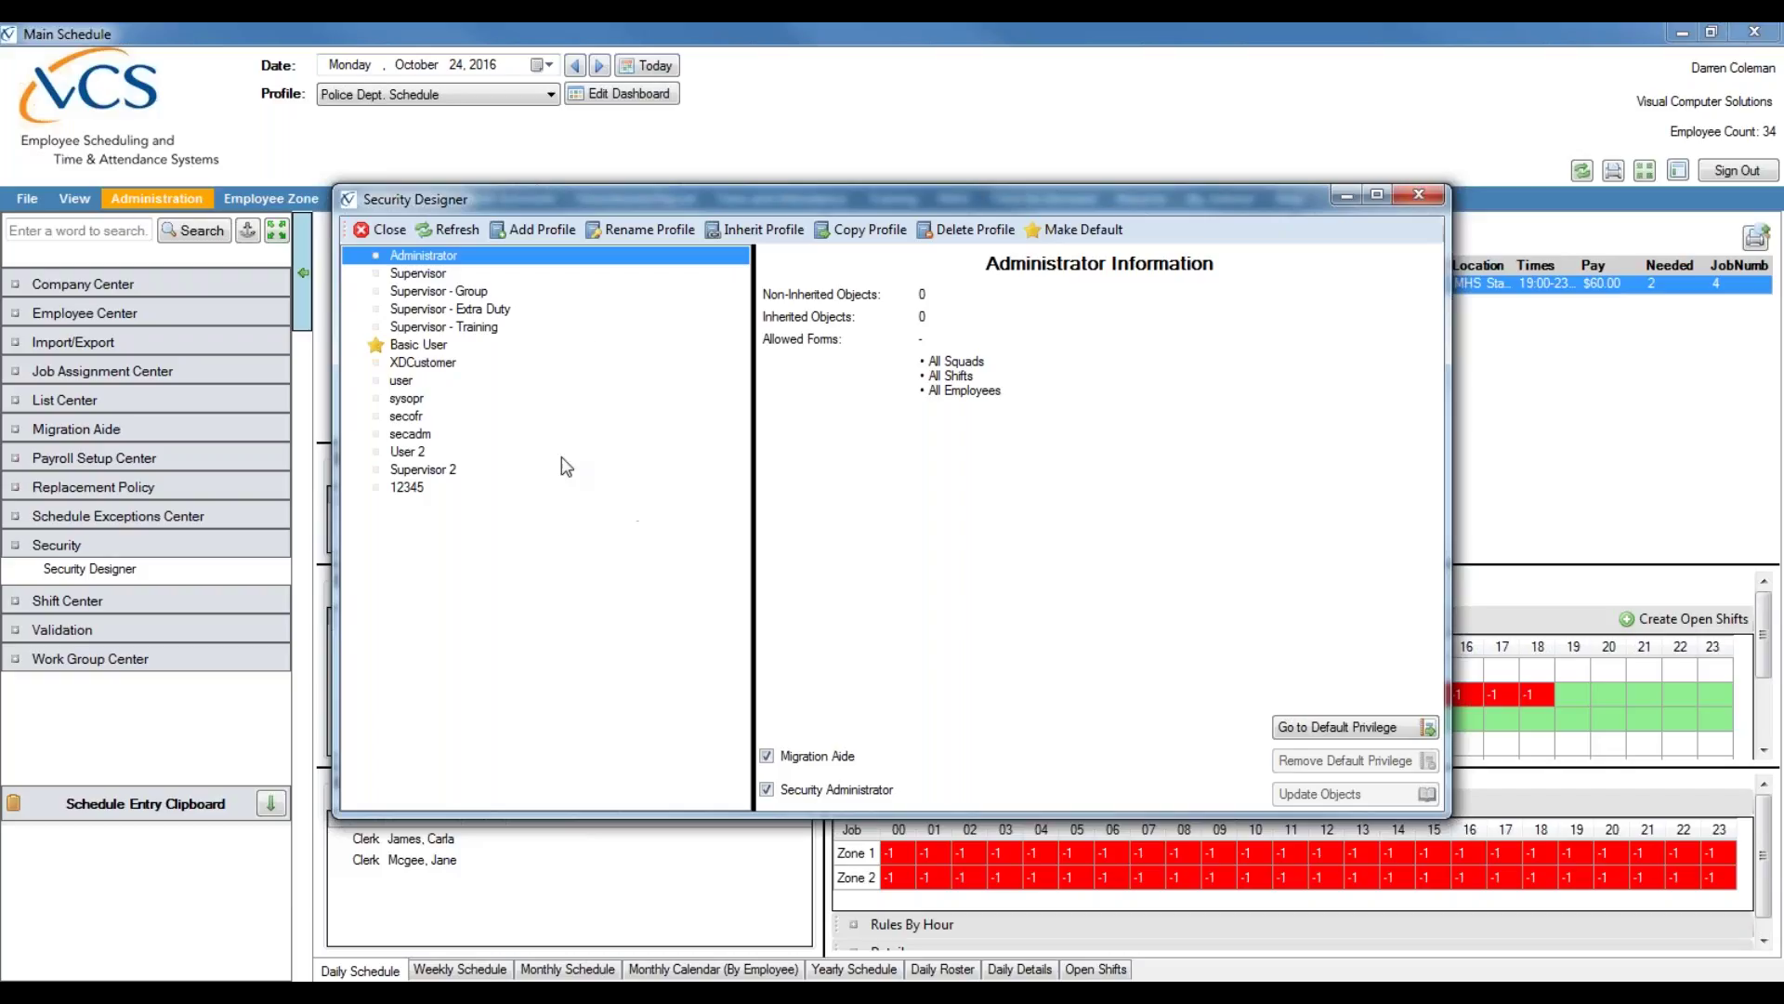
pyautogui.click(452, 349)
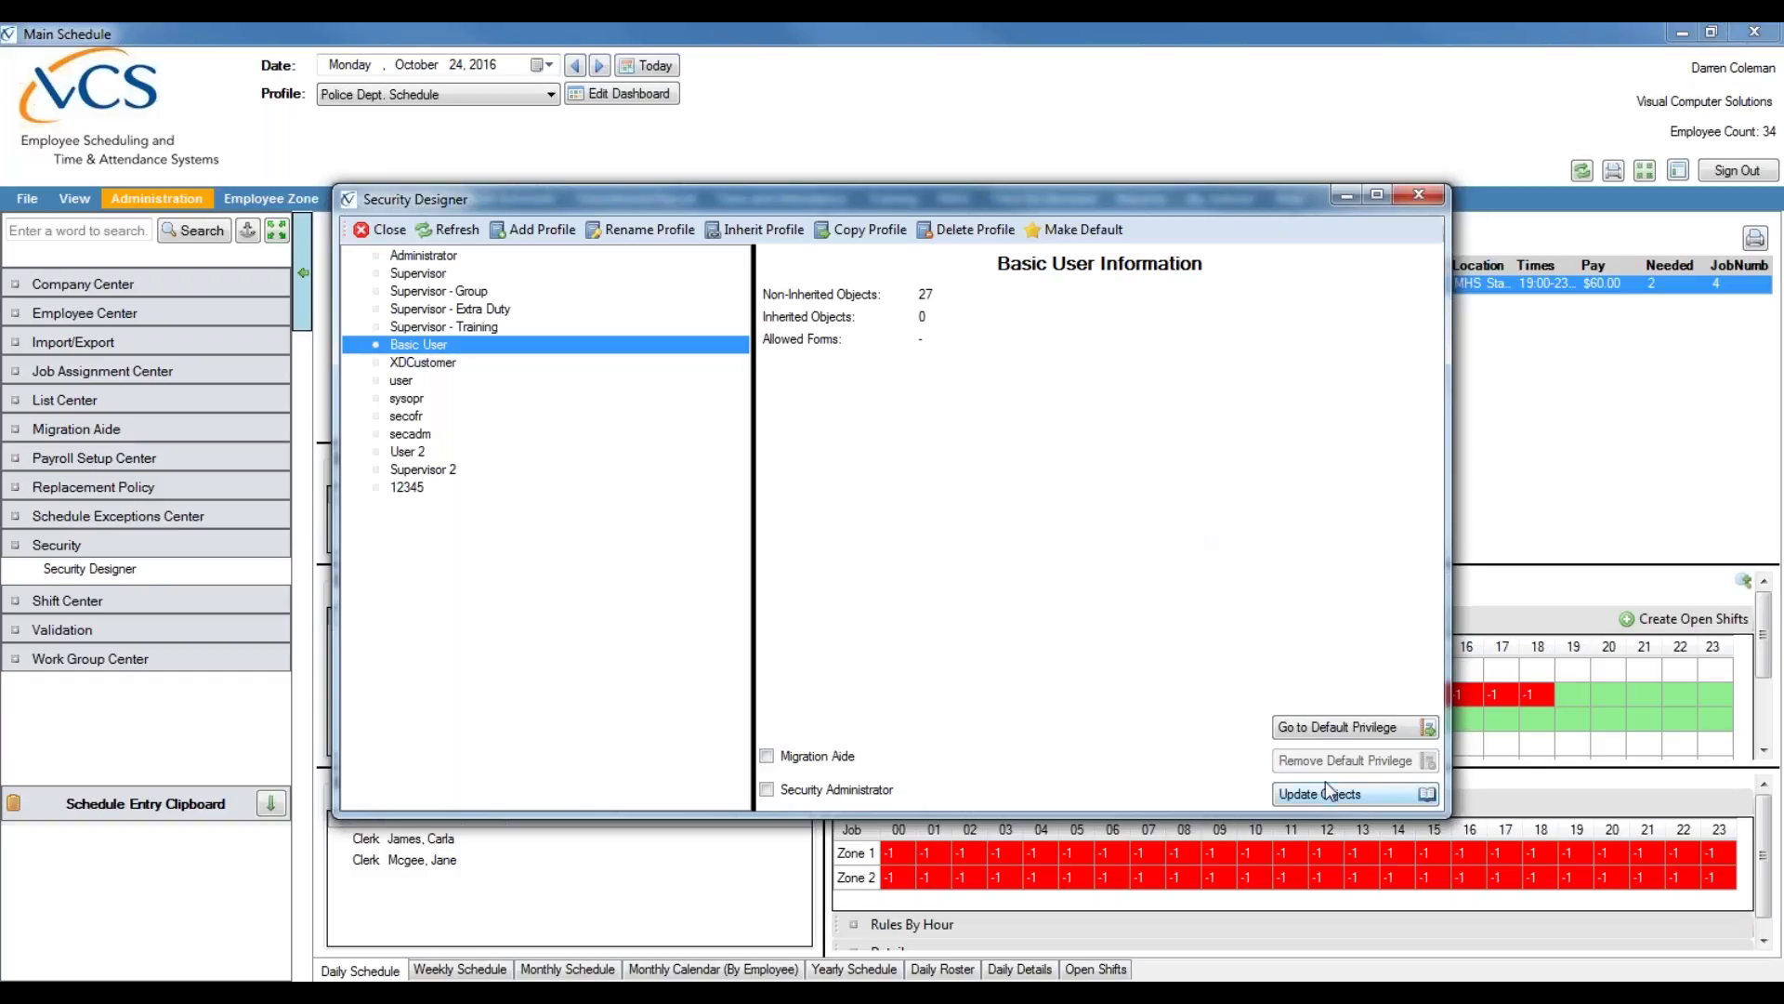
pyautogui.click(1382, 729)
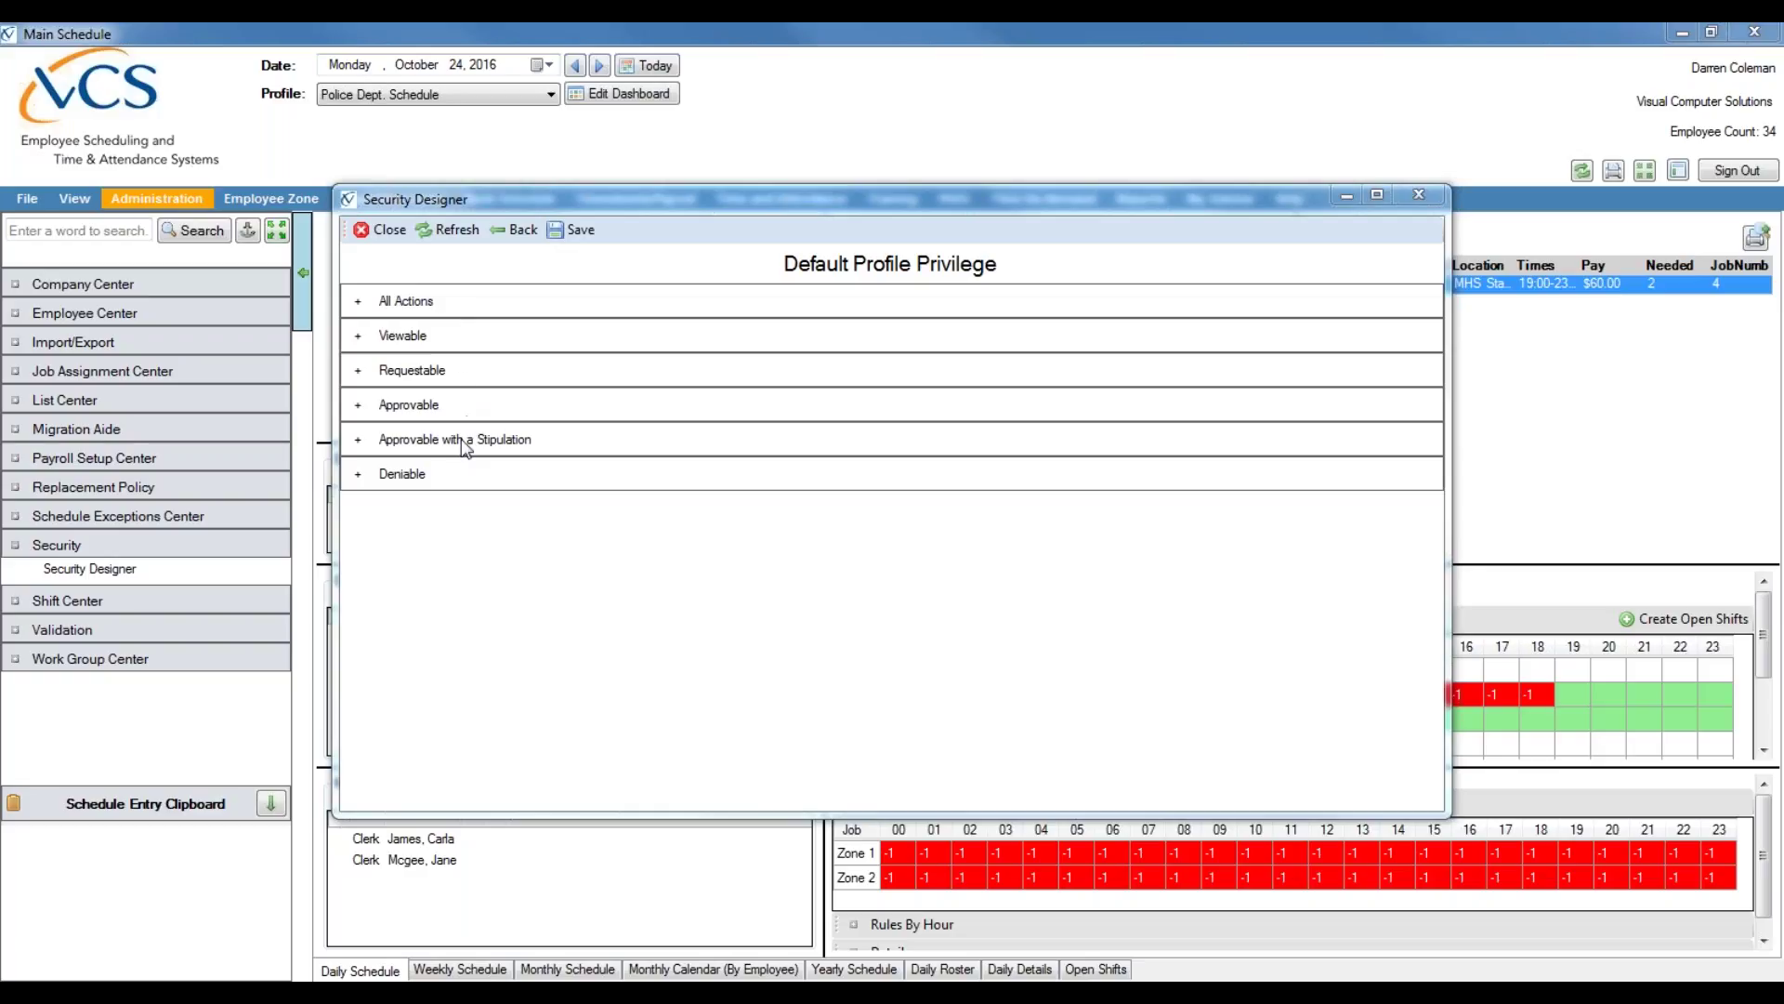
# Step: Examine the shift, group and employee rules under All Actions in the default profile privilege
pyautogui.click(434, 309)
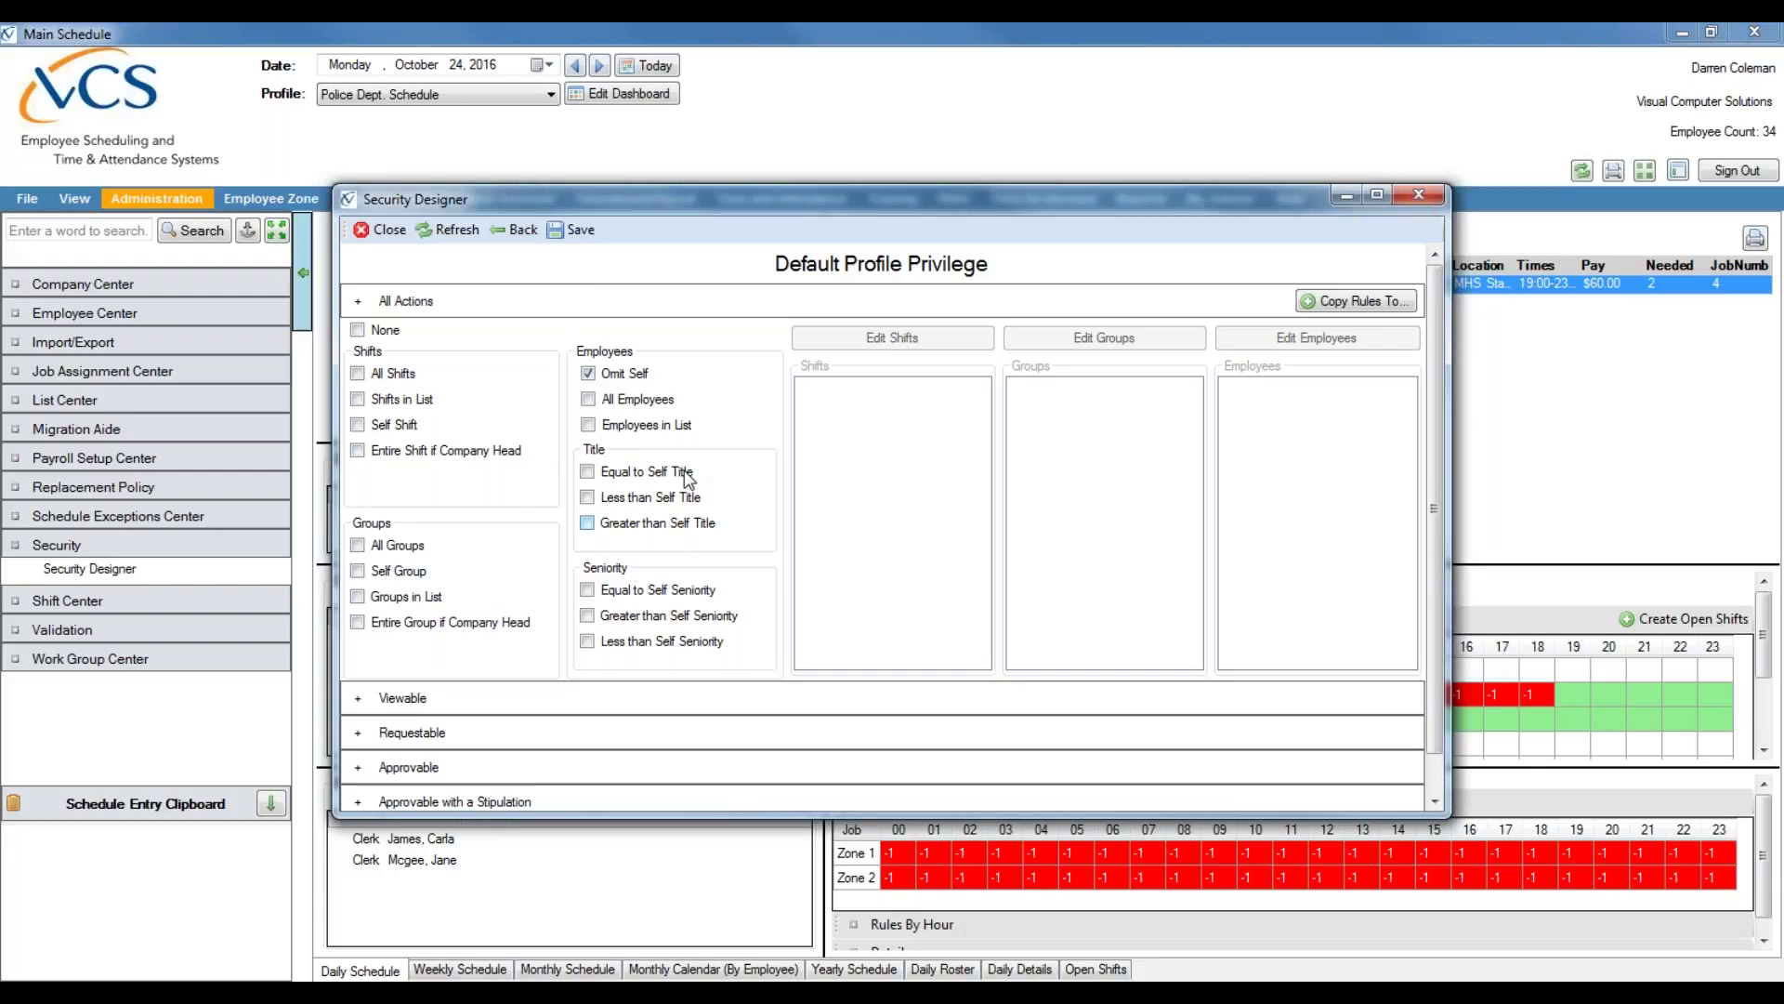
pyautogui.click(401, 304)
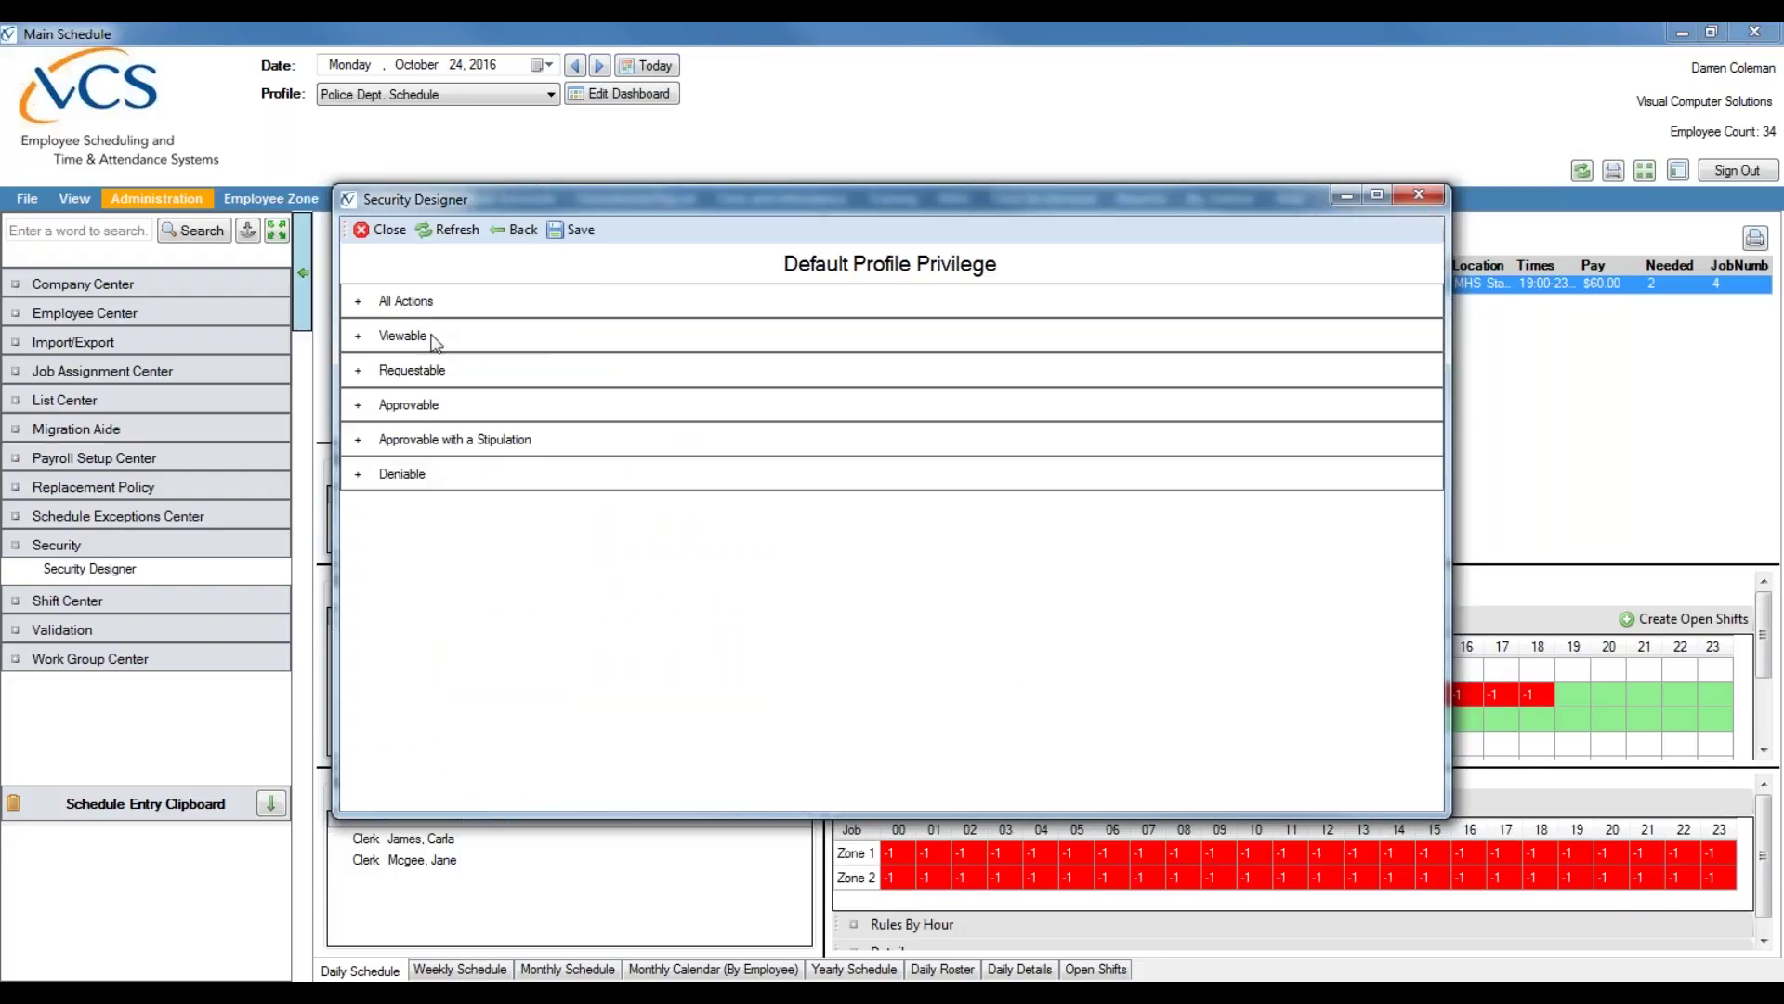
pyautogui.click(437, 309)
pyautogui.click(437, 309)
# Step: Try the Shifts in List rule for the Viewable privilege and open its shift lookup
pyautogui.click(388, 340)
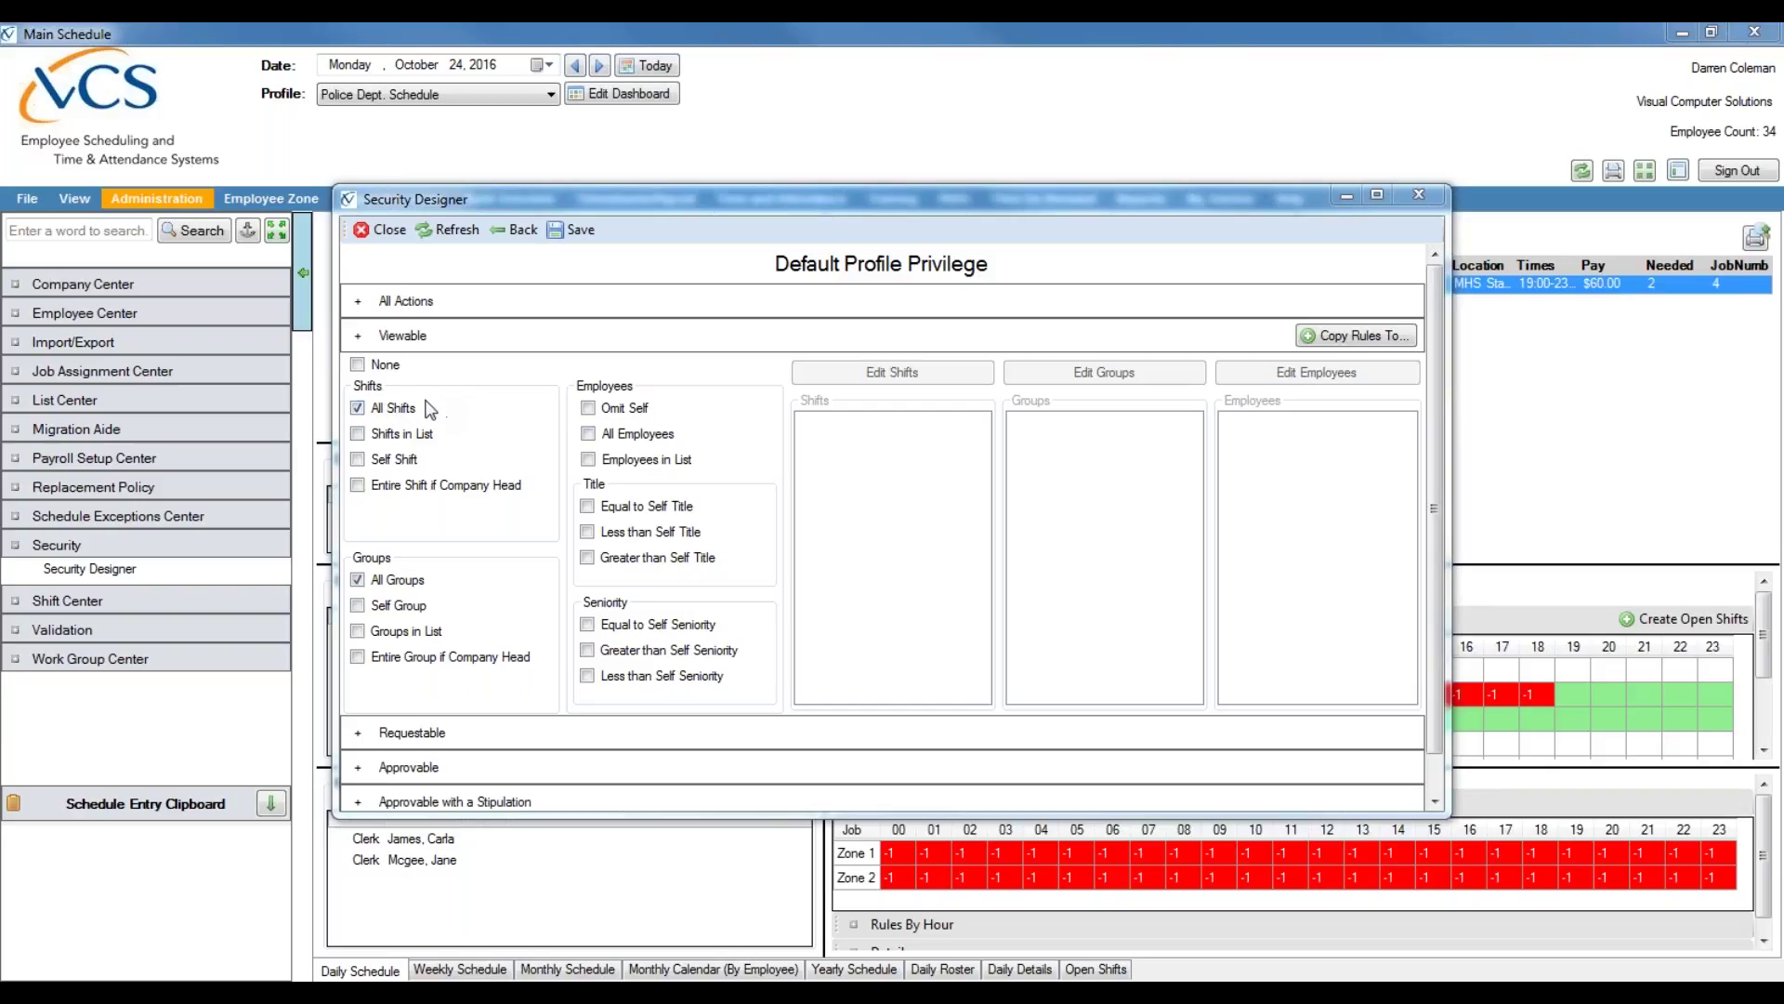
pyautogui.click(388, 435)
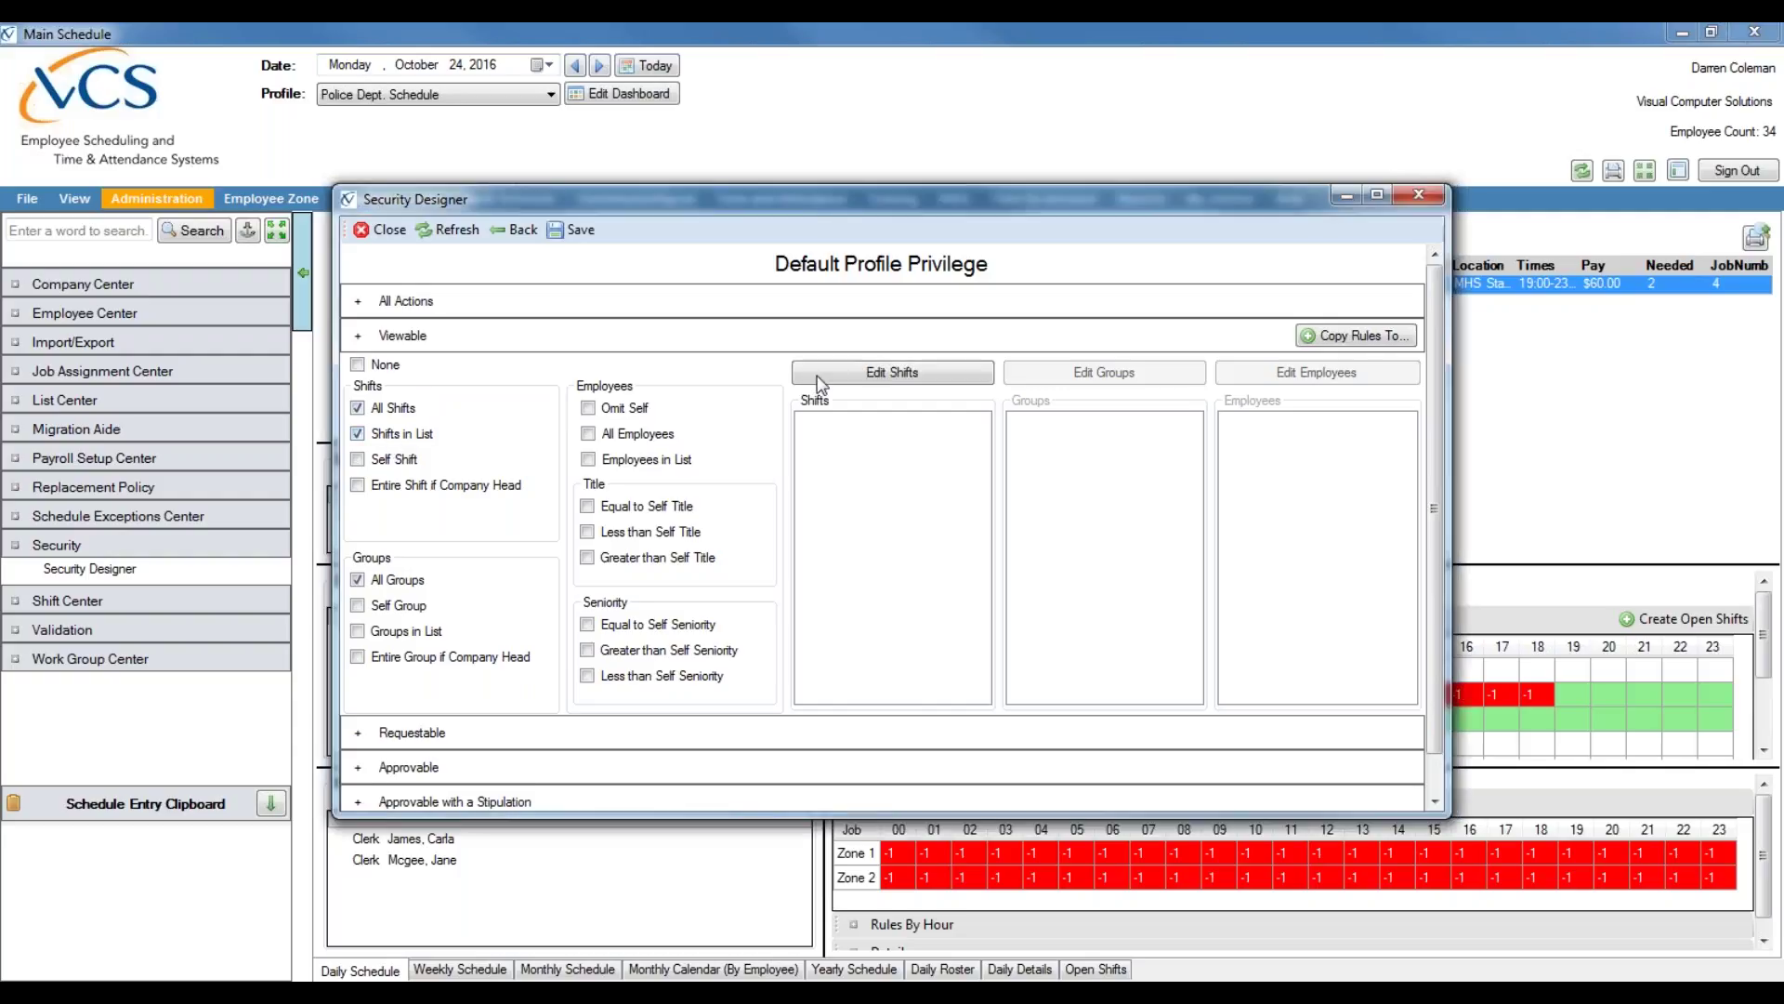
pyautogui.click(892, 372)
pyautogui.click(801, 377)
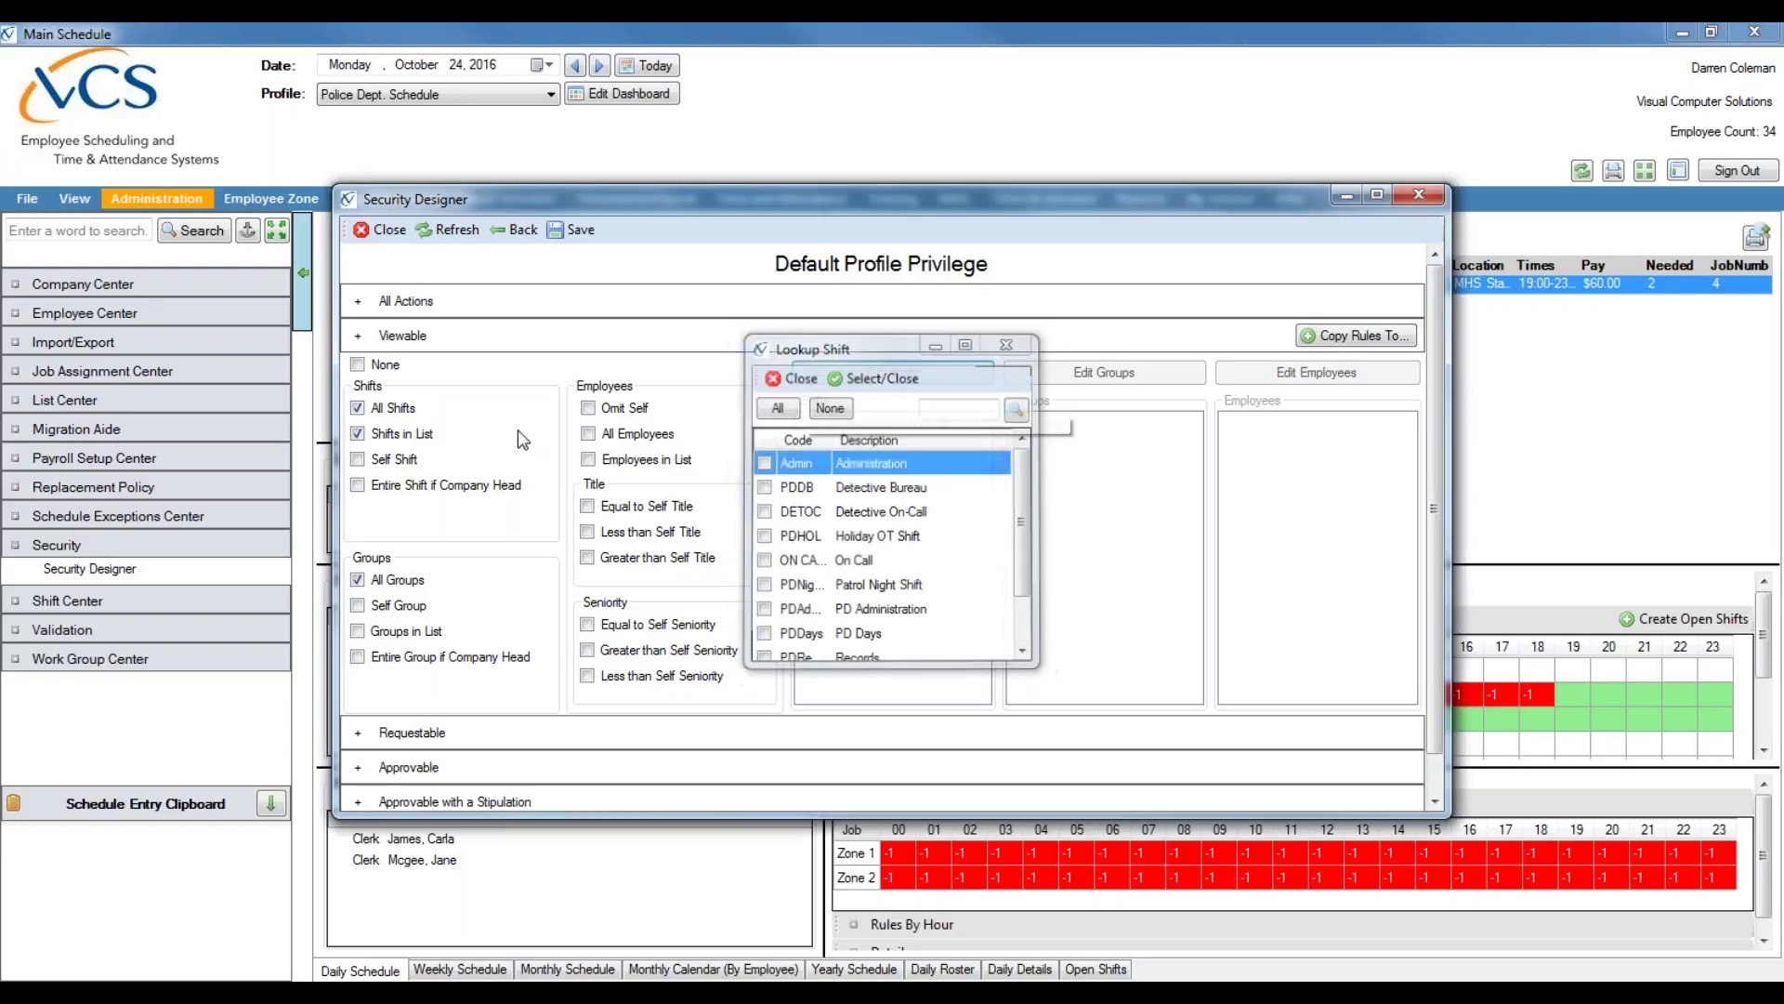
pyautogui.click(368, 437)
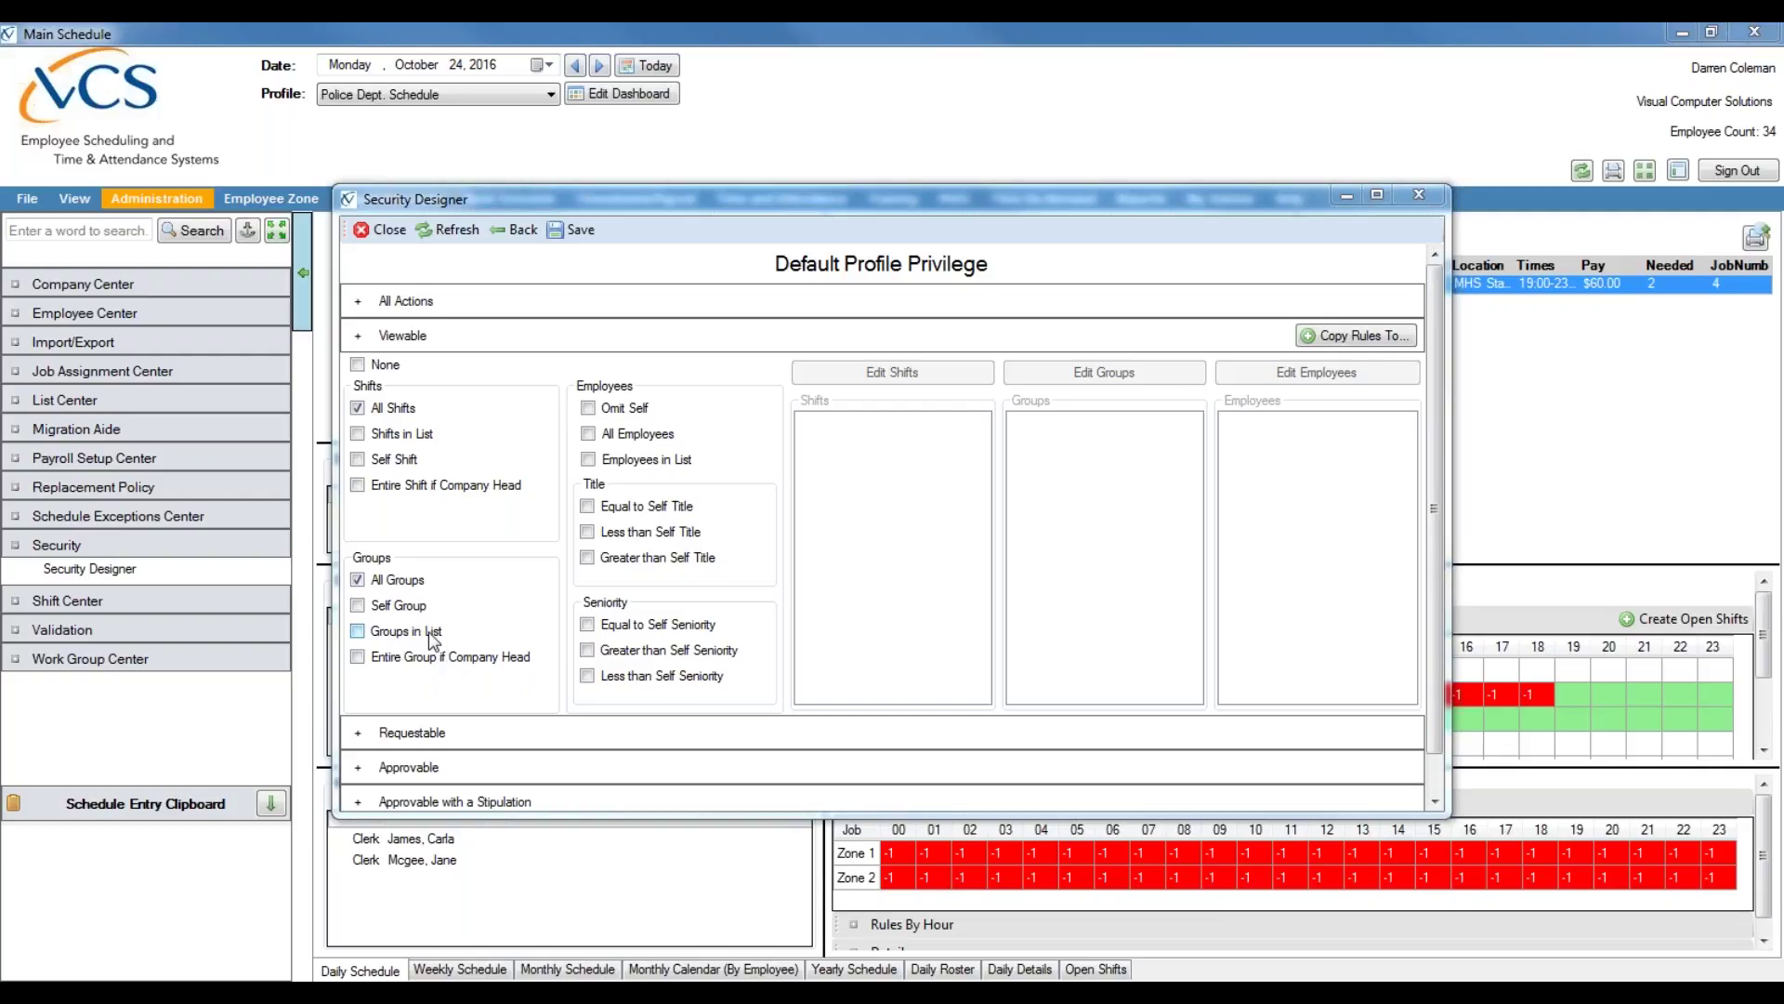
# Step: Try Omit Self in the Viewable privilege and enable All Employees instead
pyautogui.click(617, 413)
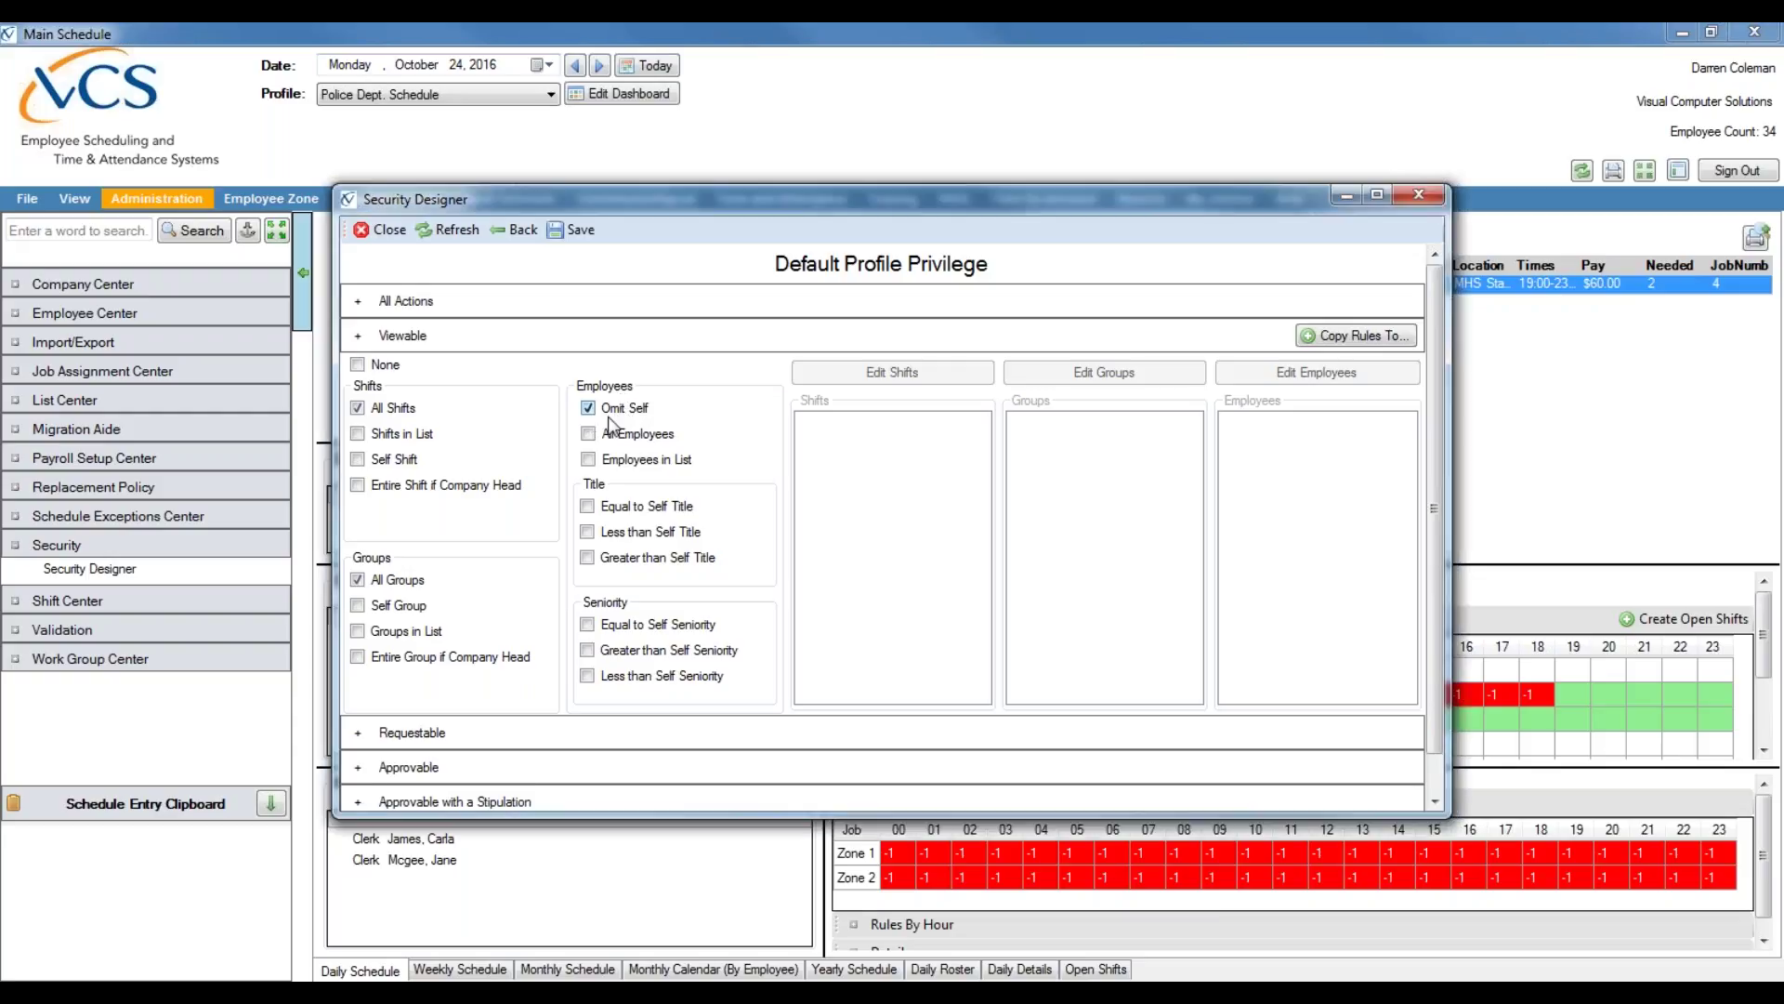
pyautogui.click(590, 415)
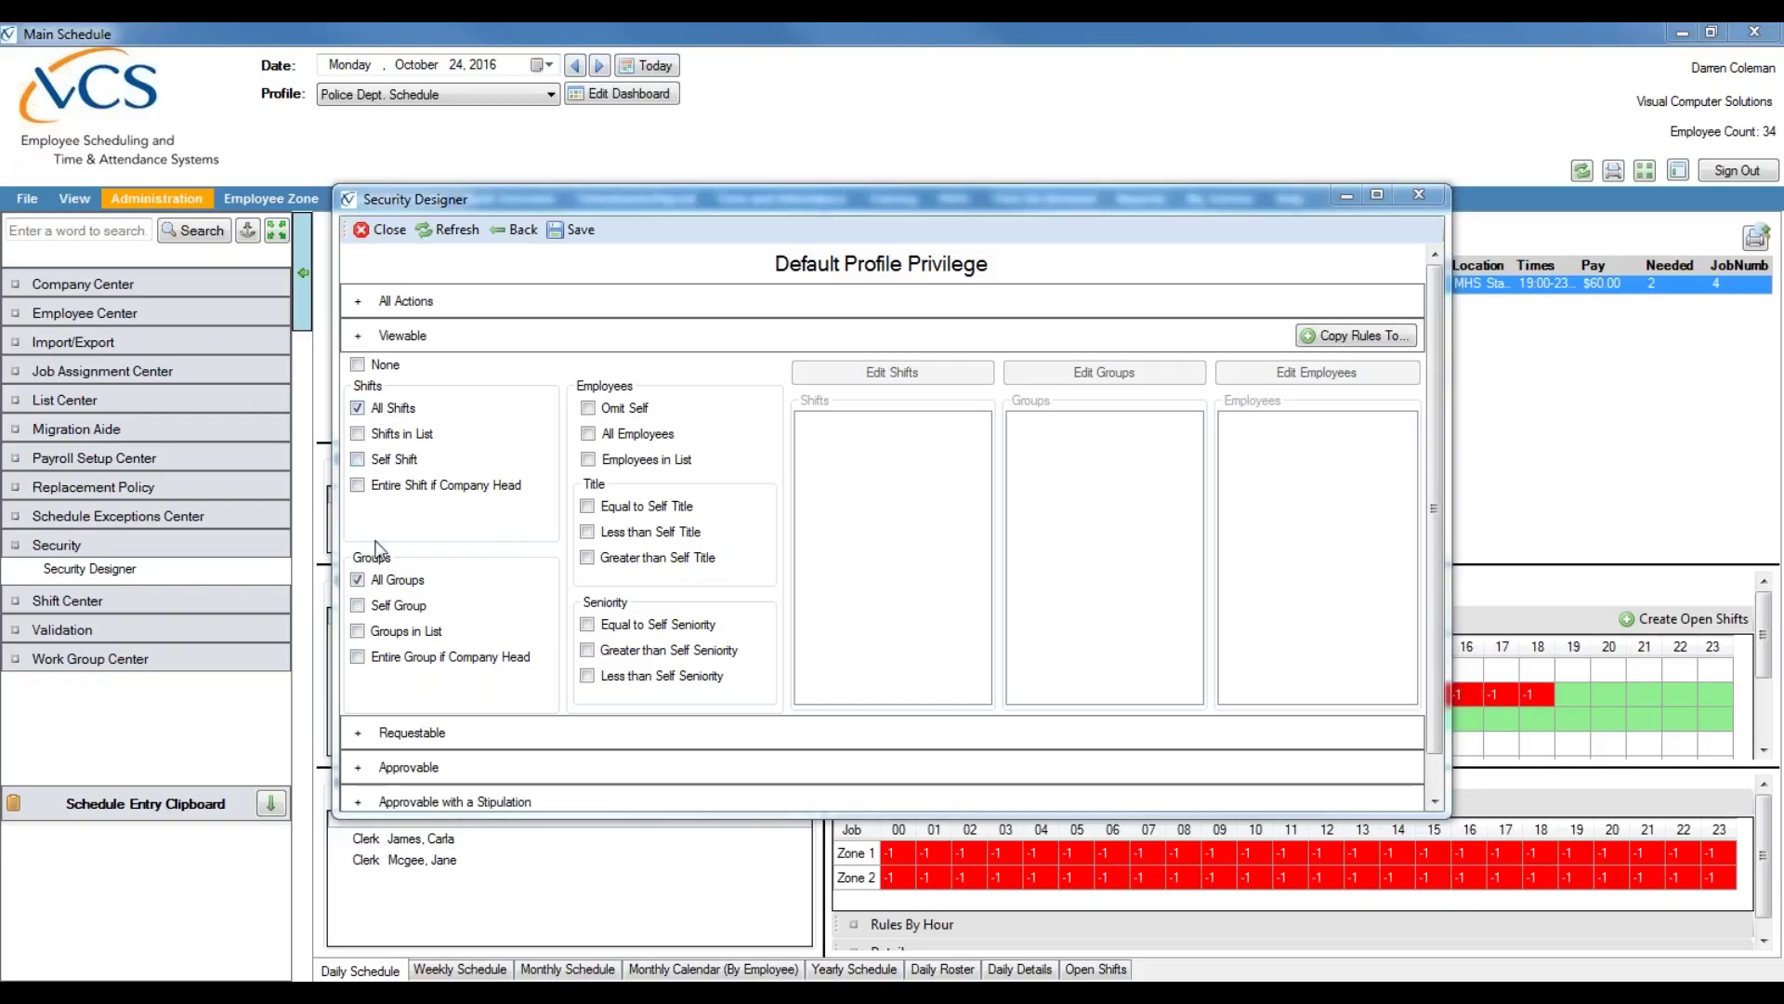
pyautogui.click(587, 433)
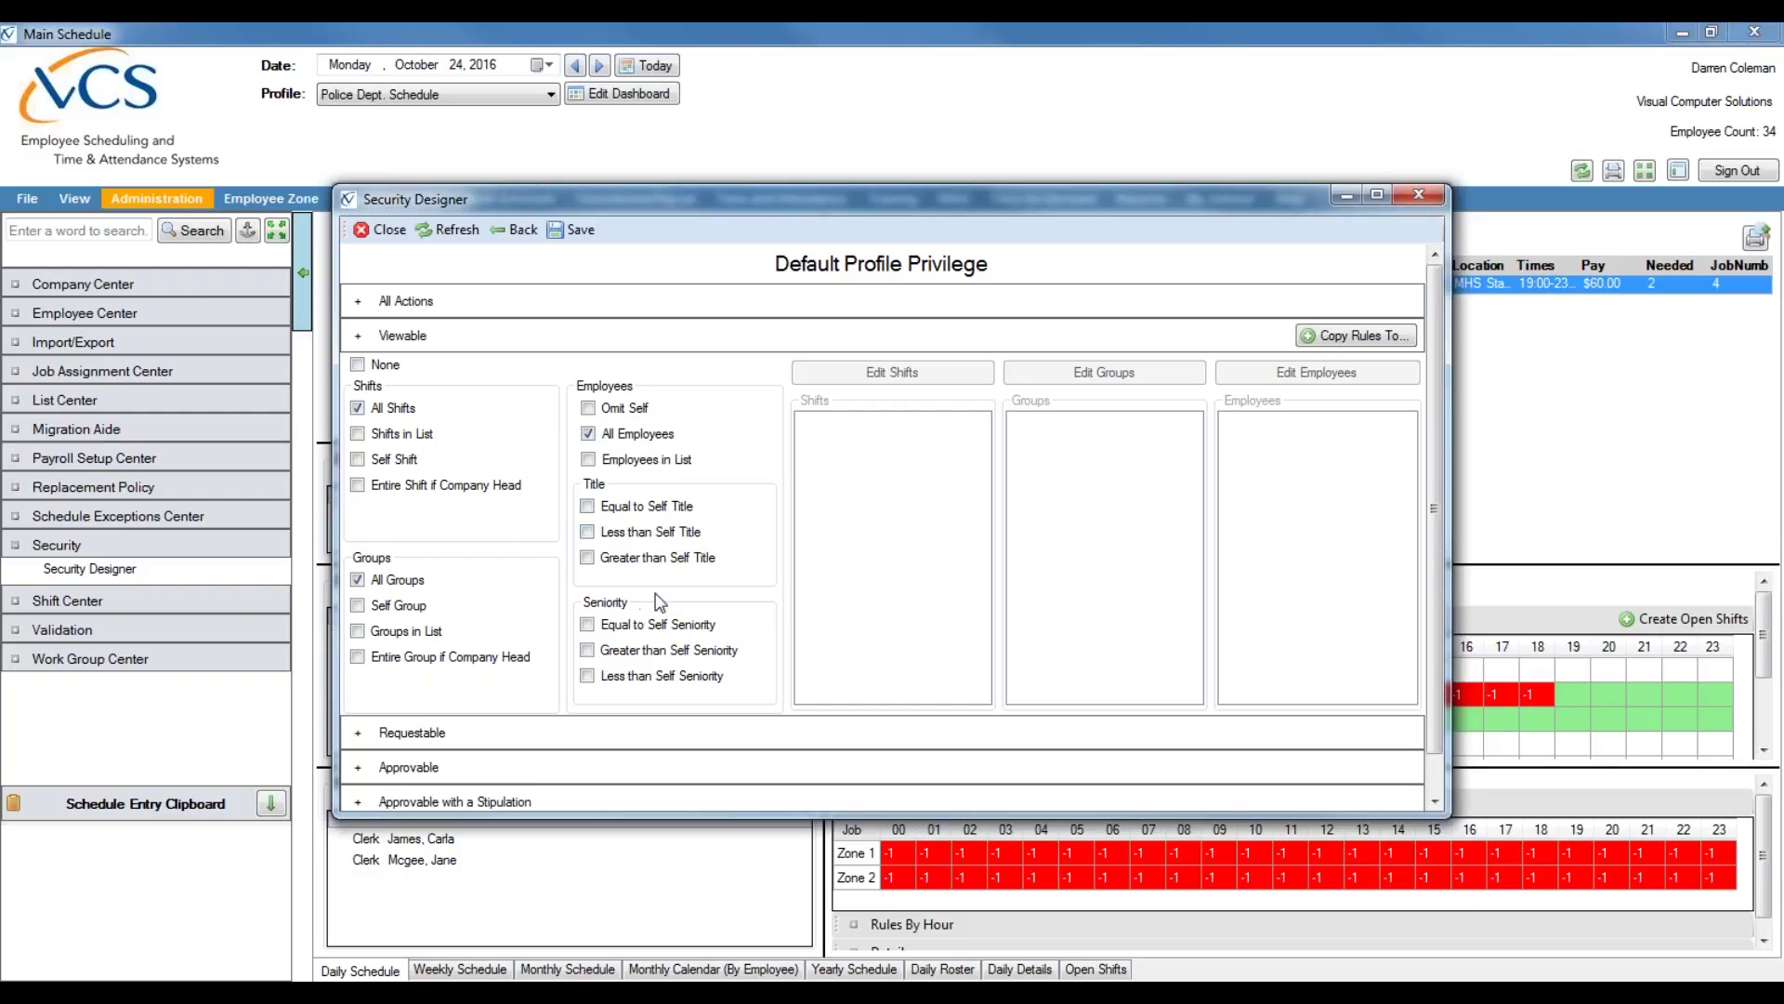
# Step: Try the Less than Self Title and Equal to Self Title rules in the Viewable privilege
pyautogui.click(593, 535)
pyautogui.click(595, 508)
pyautogui.click(589, 531)
pyautogui.click(589, 506)
pyautogui.click(420, 345)
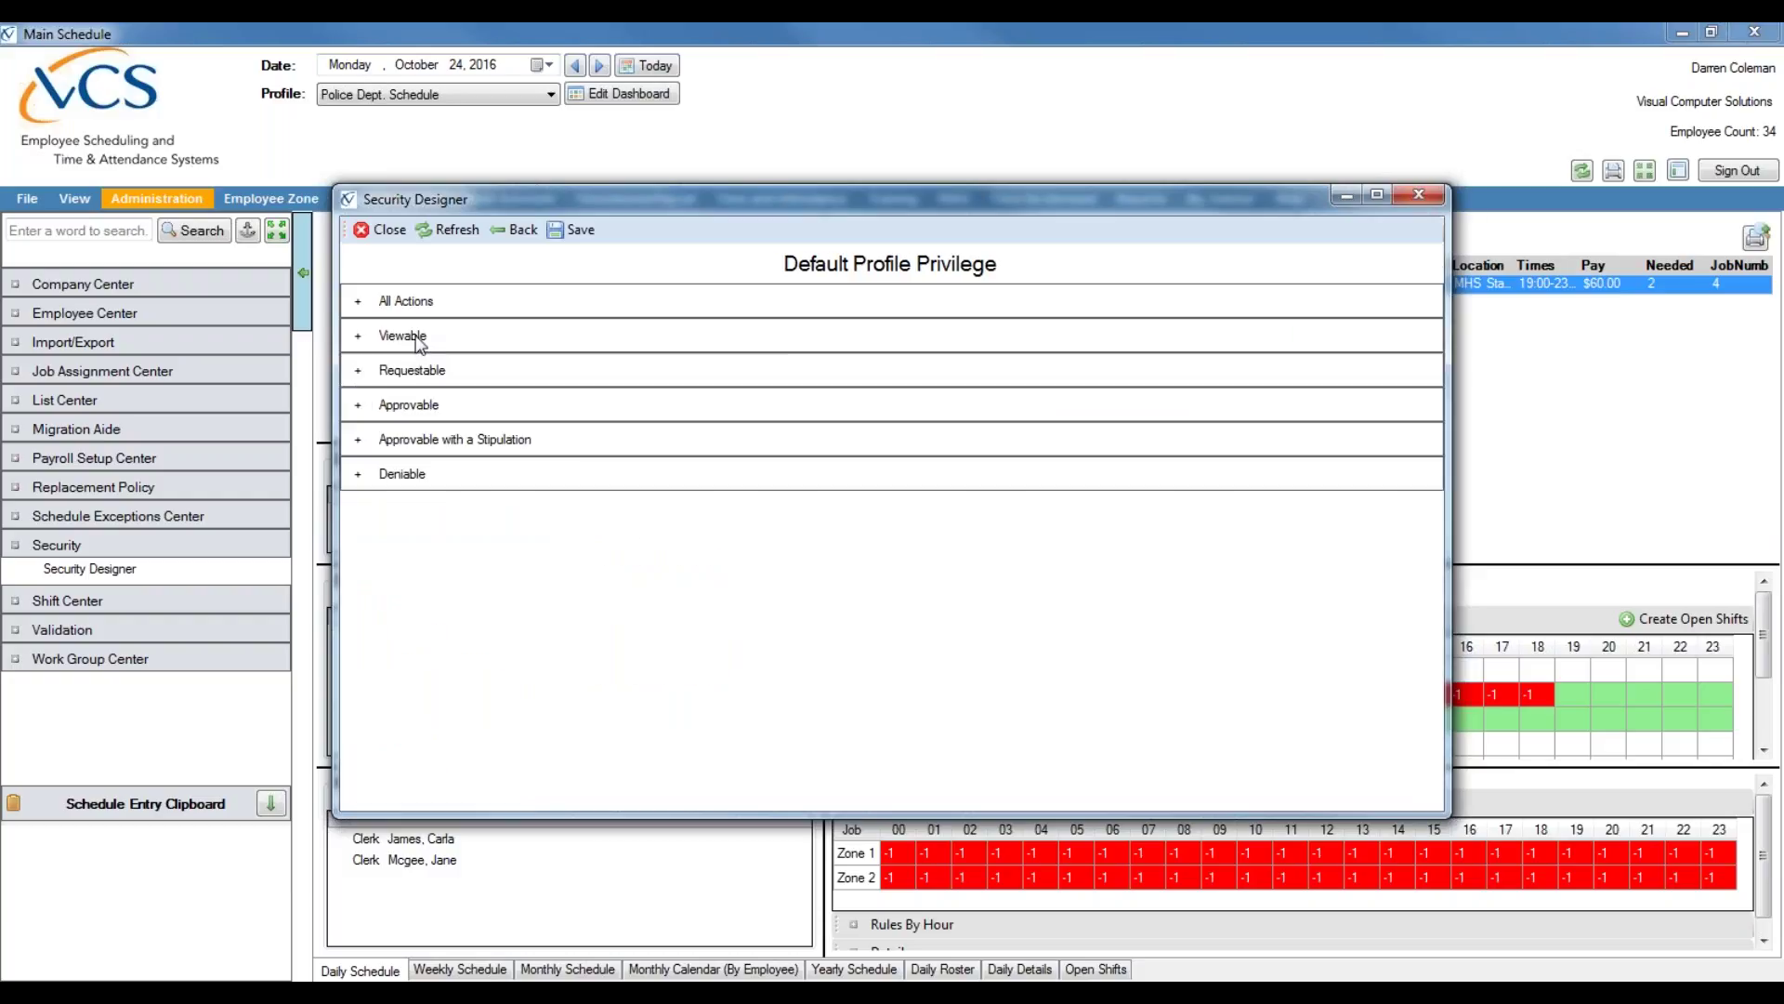
# Step: Compare the Requestable privilege's rules with the Omit Self rule under All Actions
pyautogui.click(420, 371)
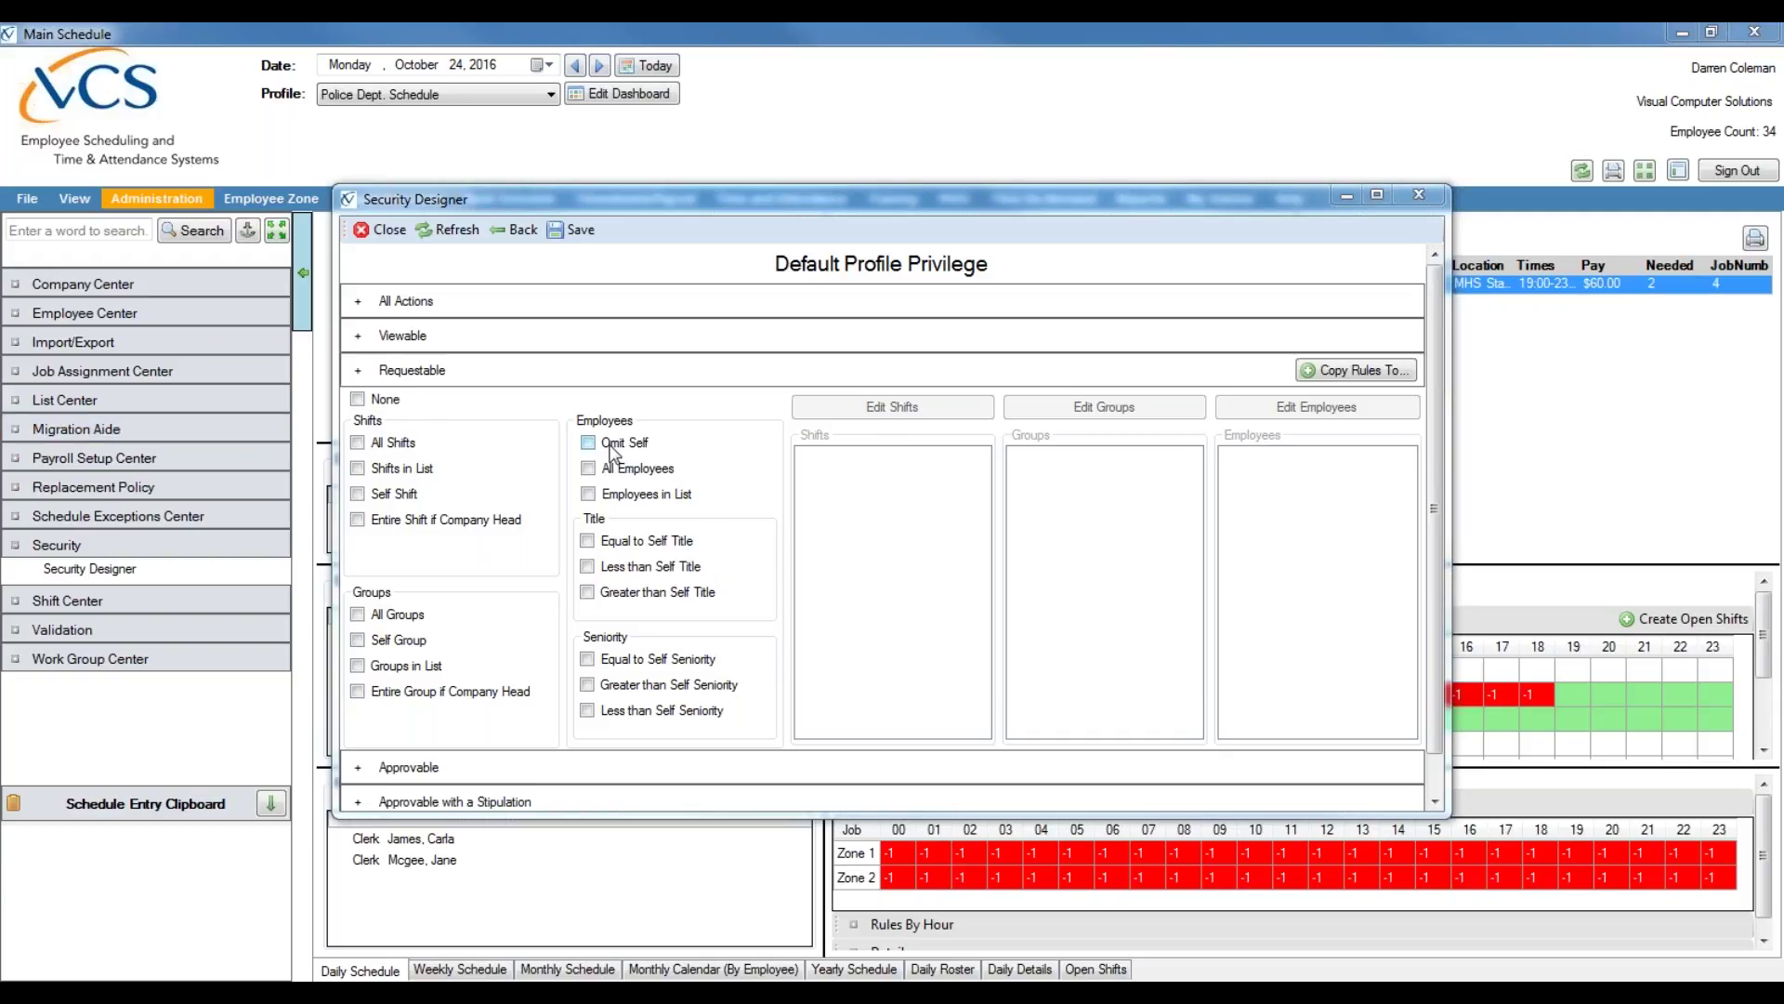
pyautogui.click(439, 295)
pyautogui.click(588, 372)
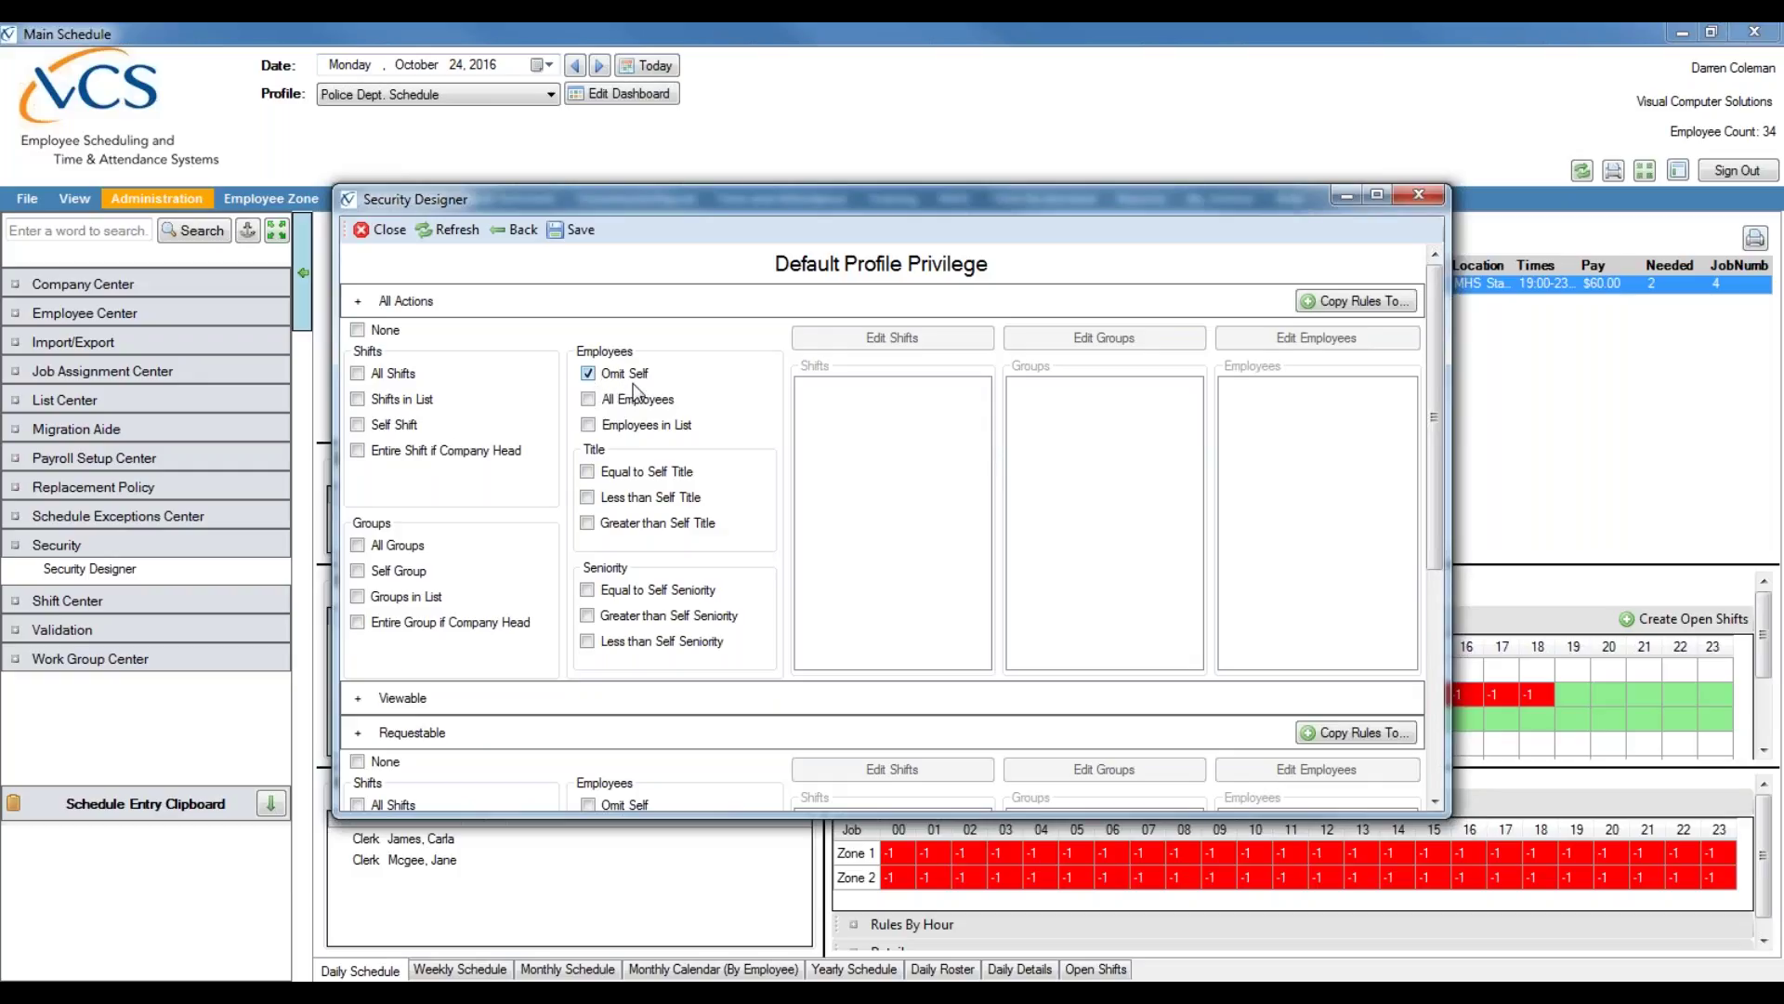
pyautogui.click(480, 306)
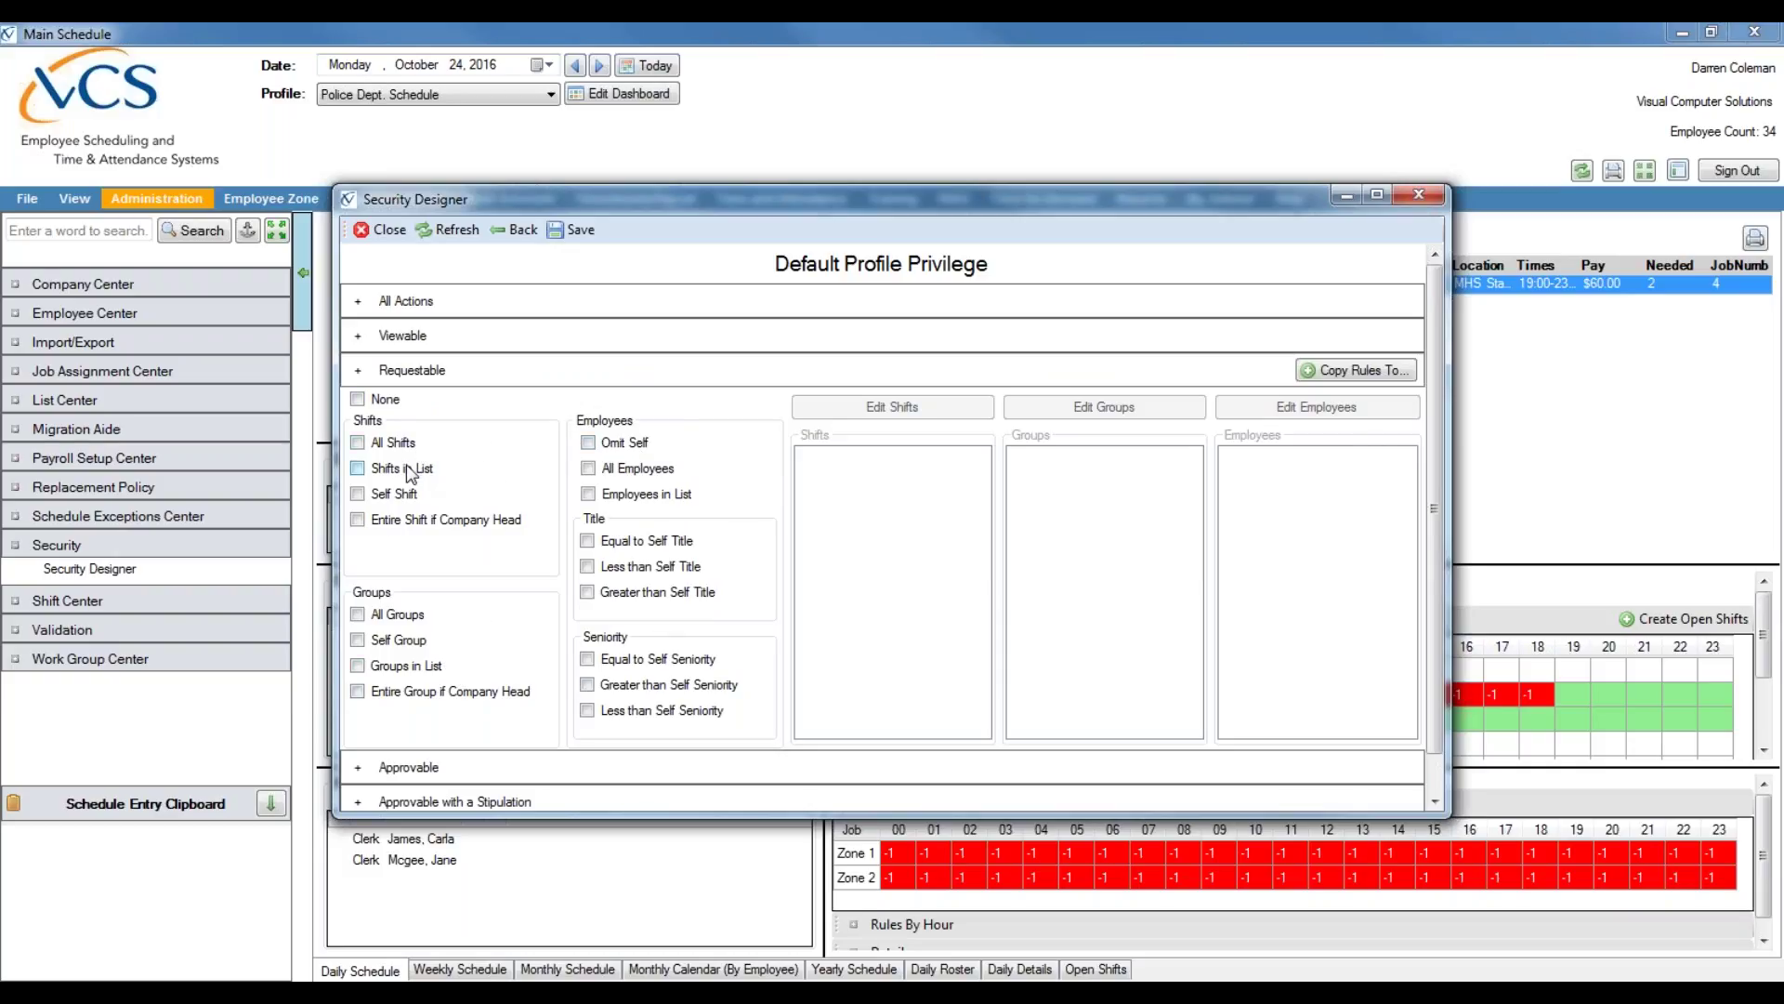
# Step: Examine the rules of the Approvable, Approvable with a Stipulation and Deniable privileges
pyautogui.click(361, 372)
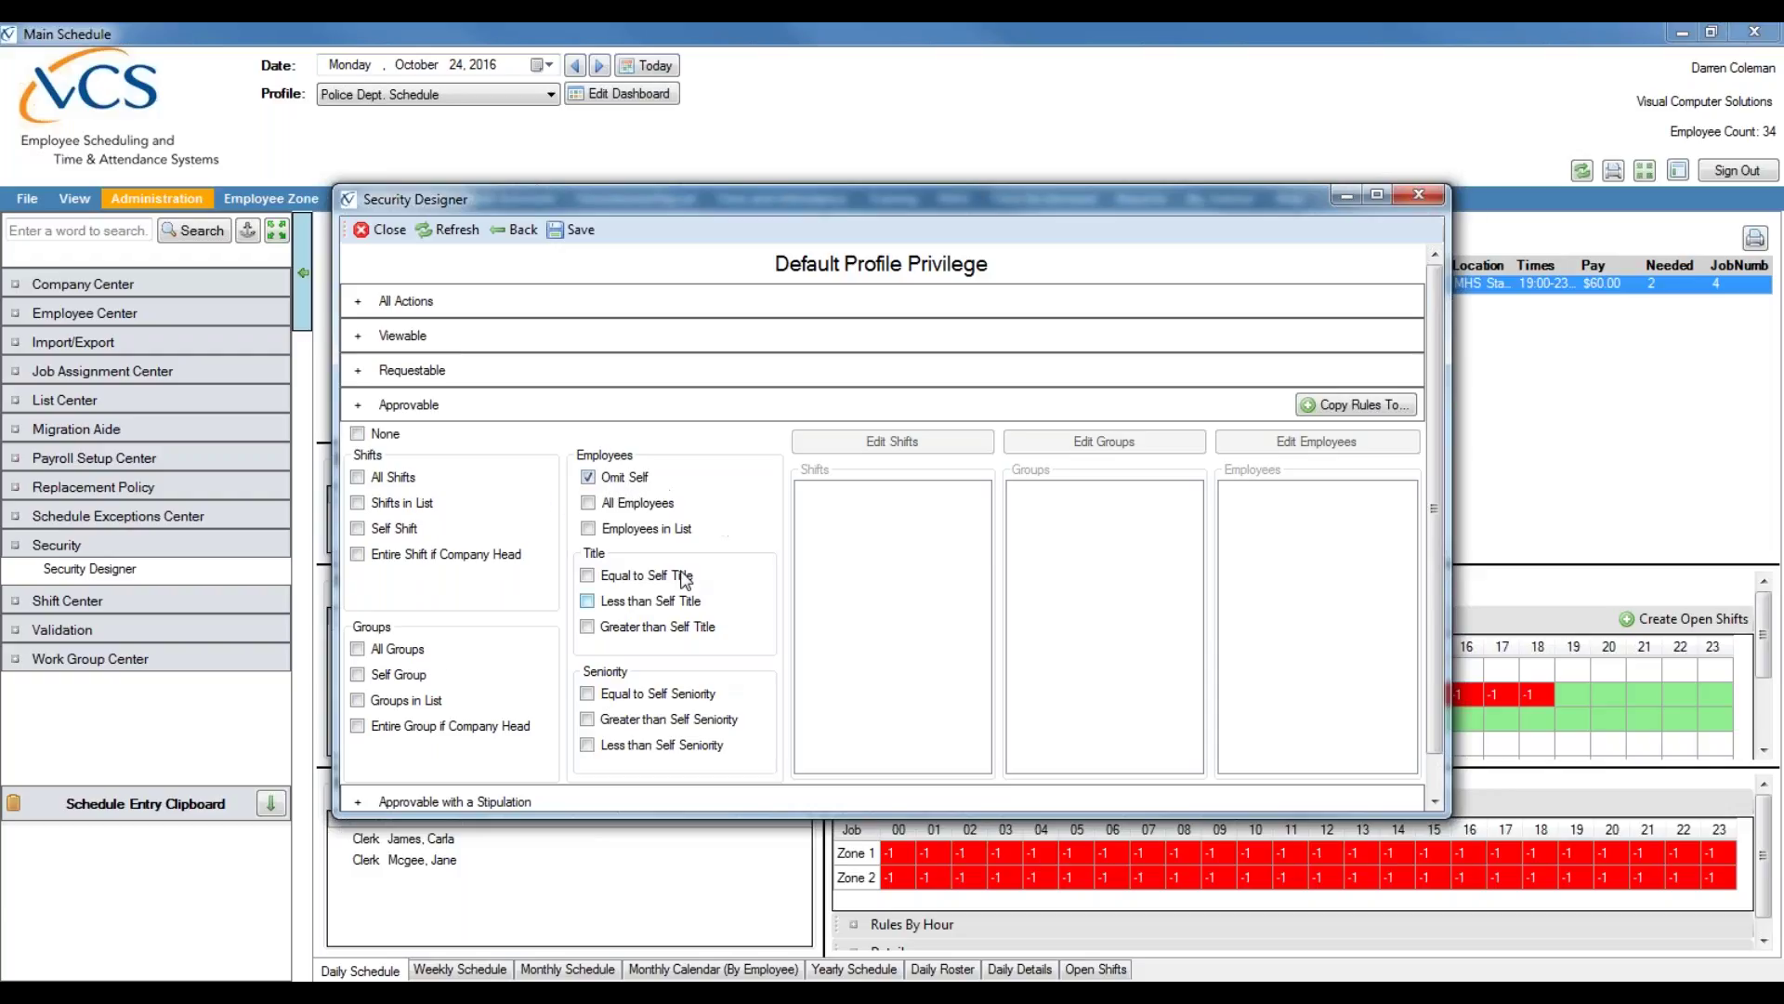
pyautogui.click(465, 414)
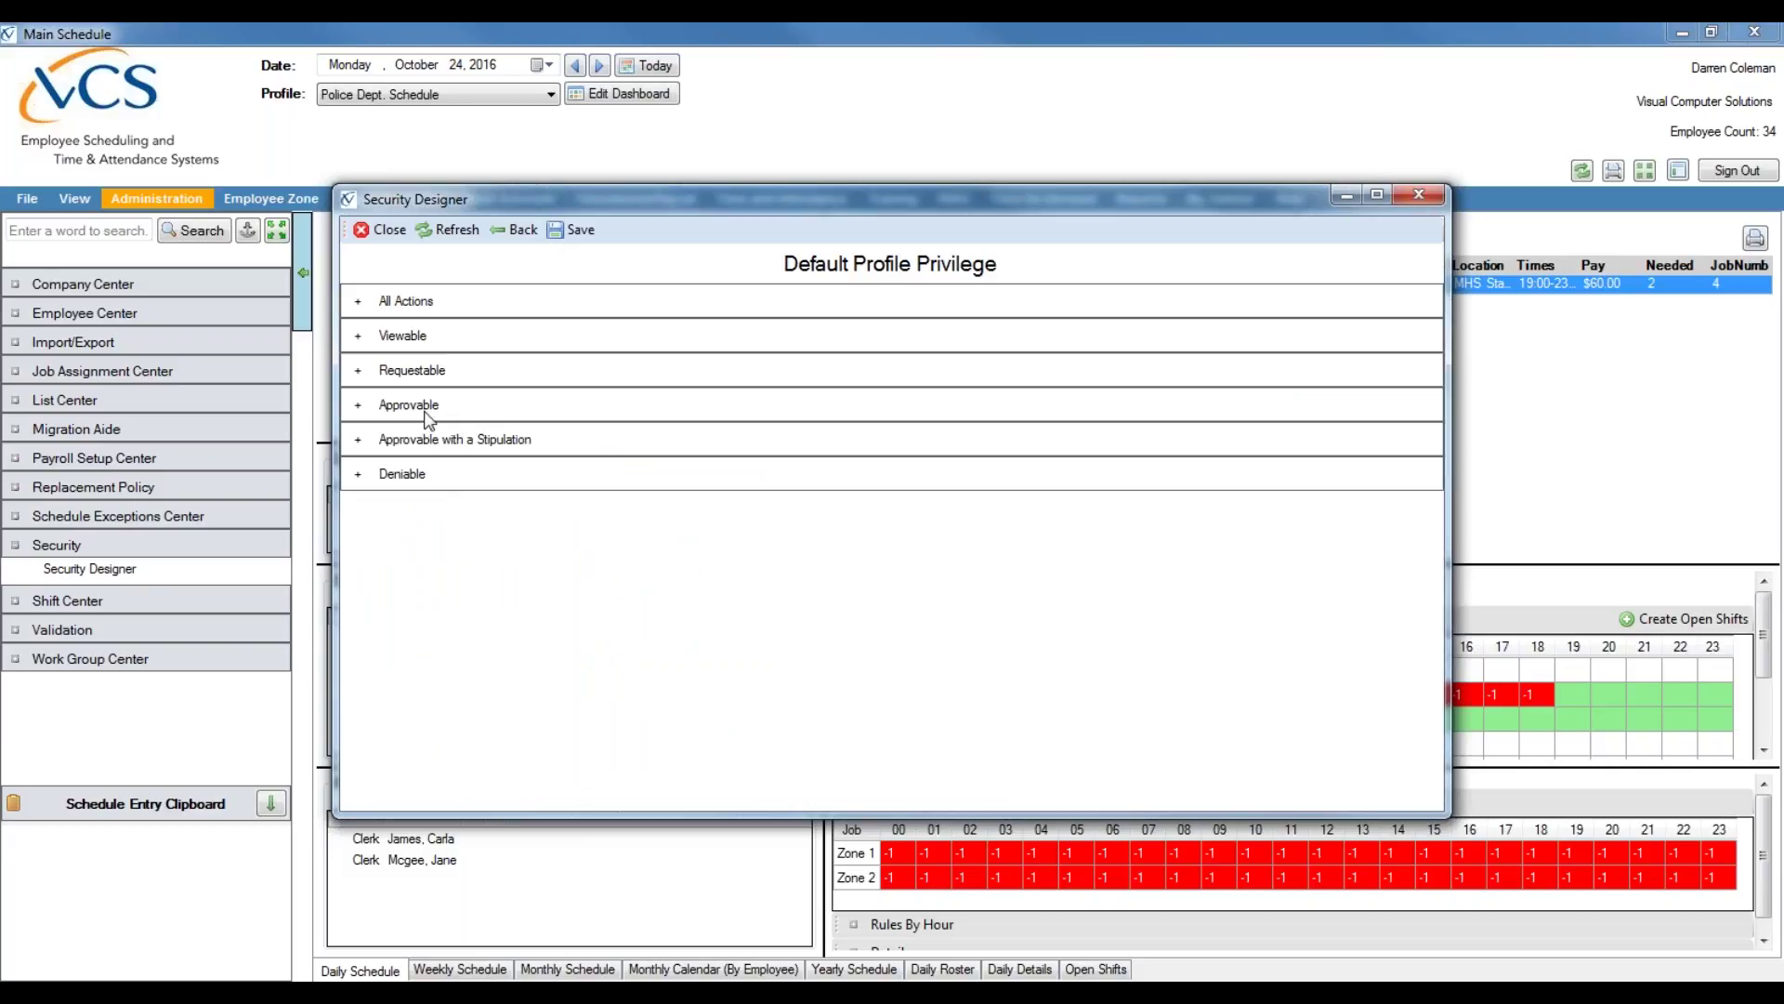
pyautogui.click(431, 440)
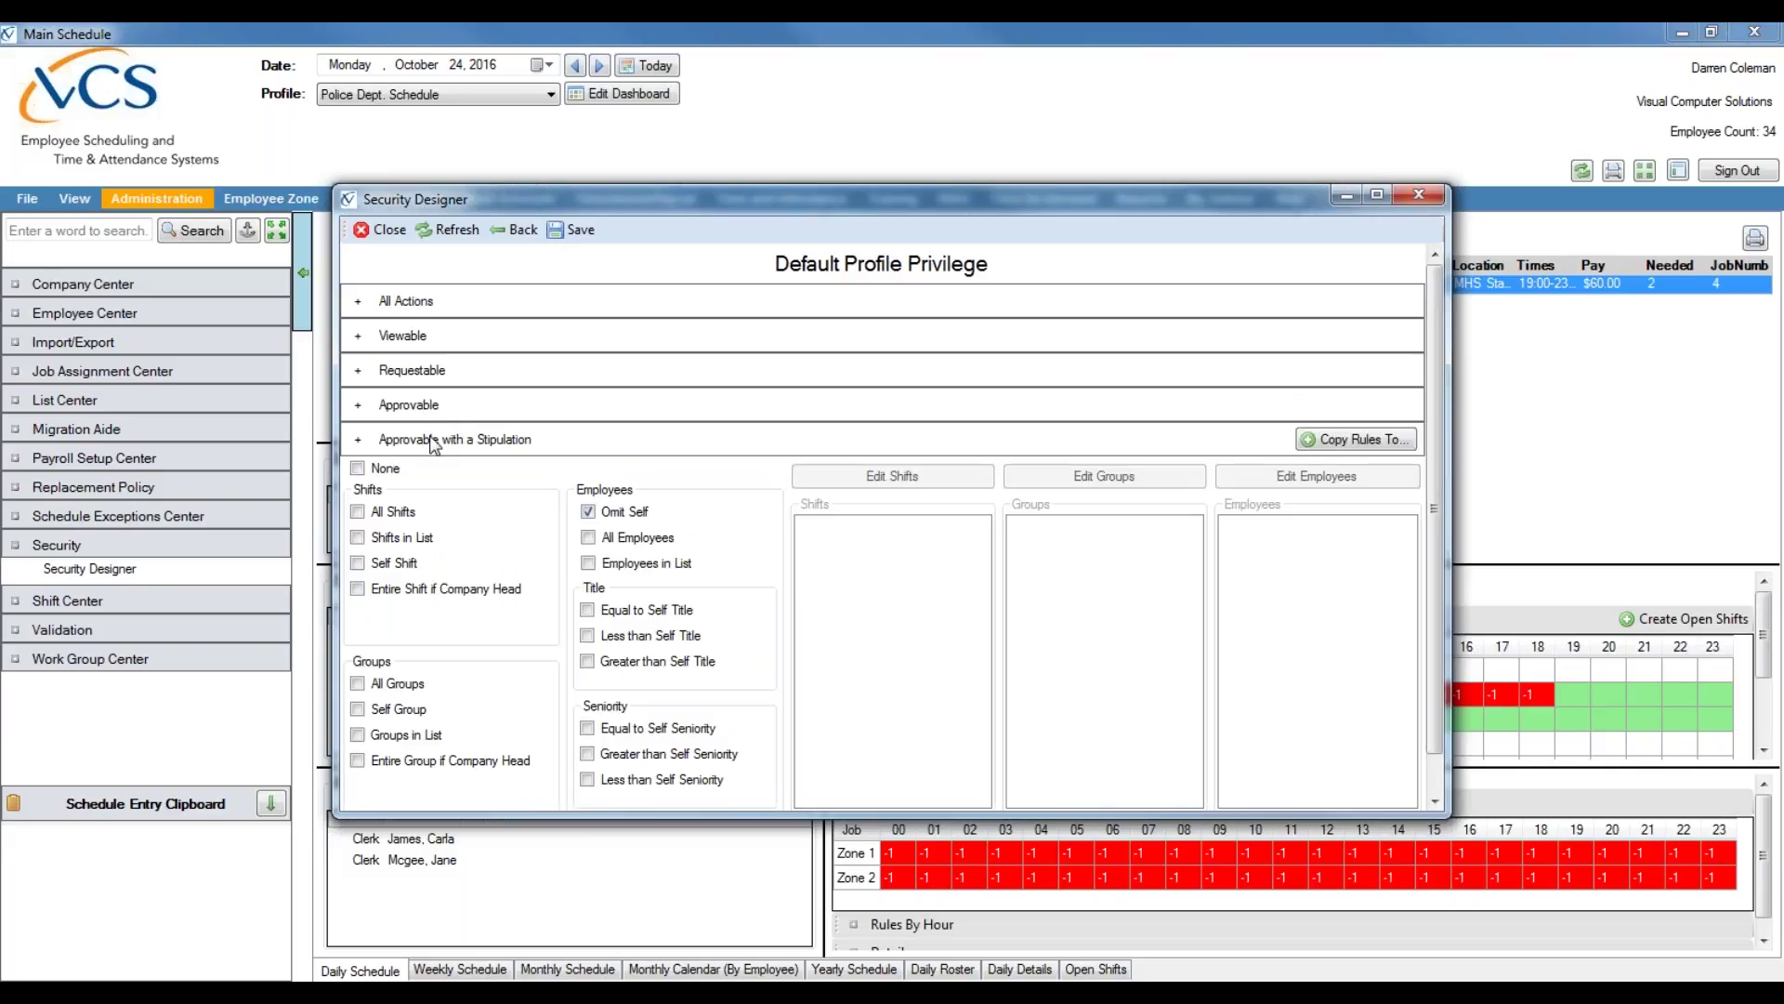
pyautogui.click(431, 441)
pyautogui.click(413, 474)
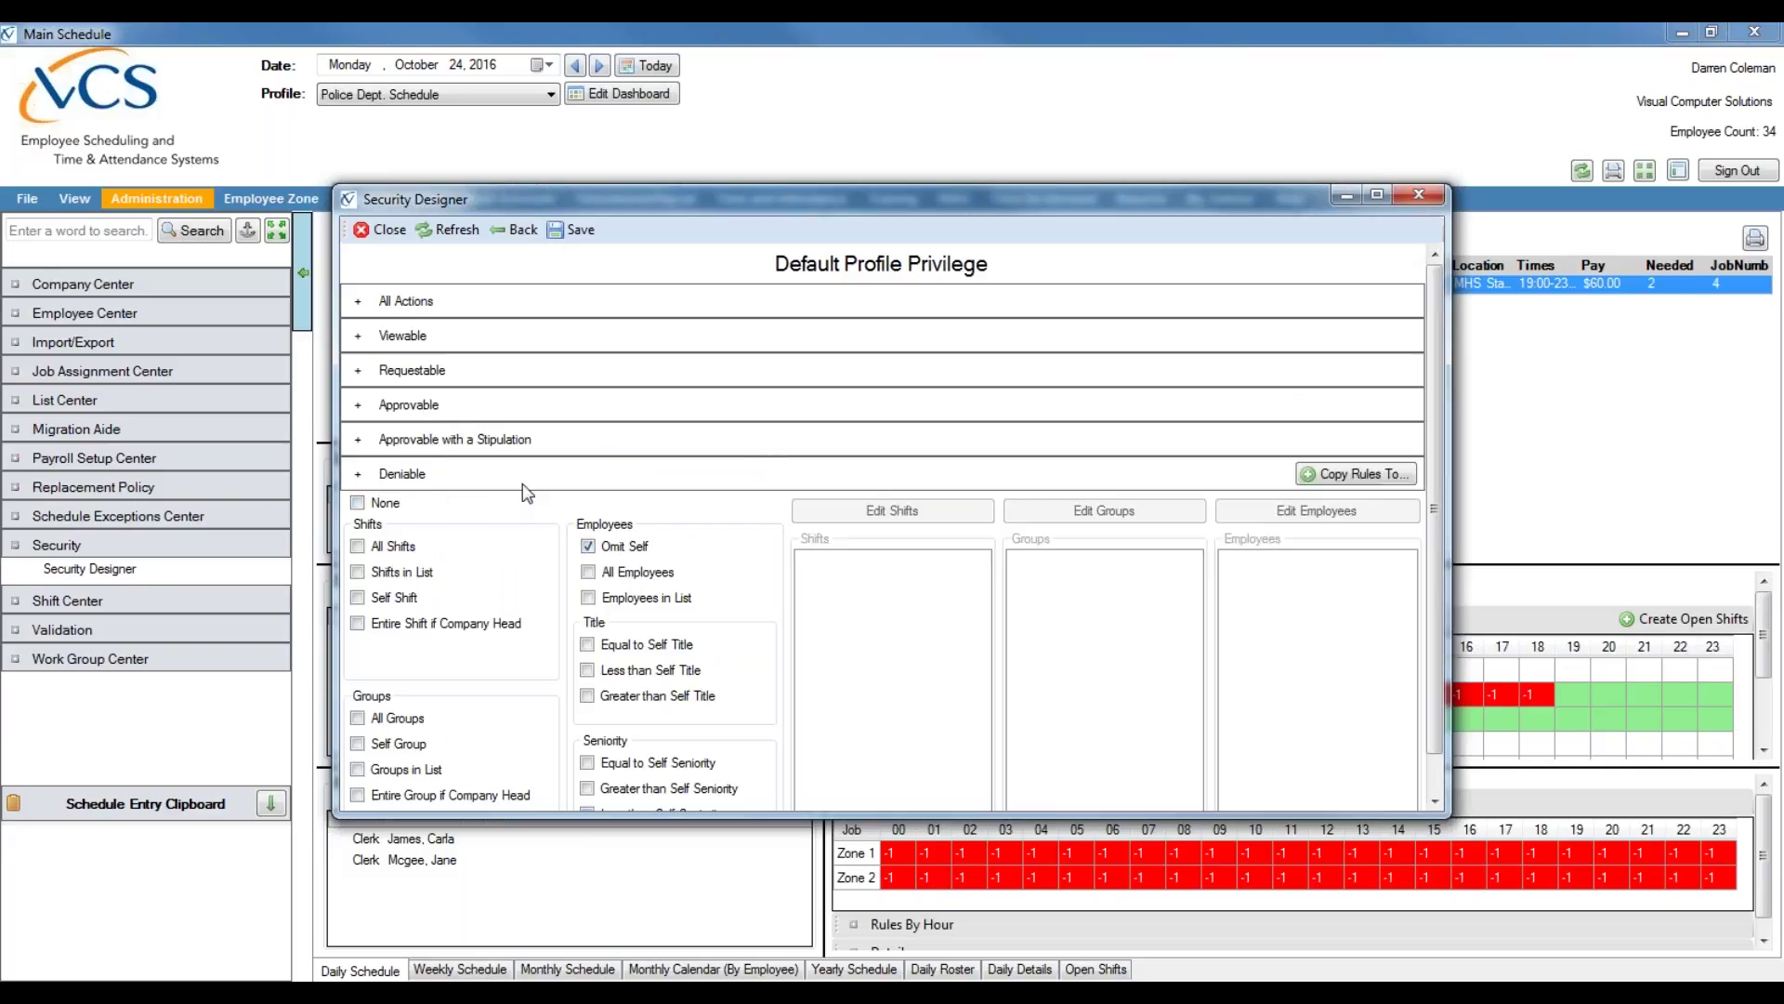
pyautogui.scroll(-1, 460, 568)
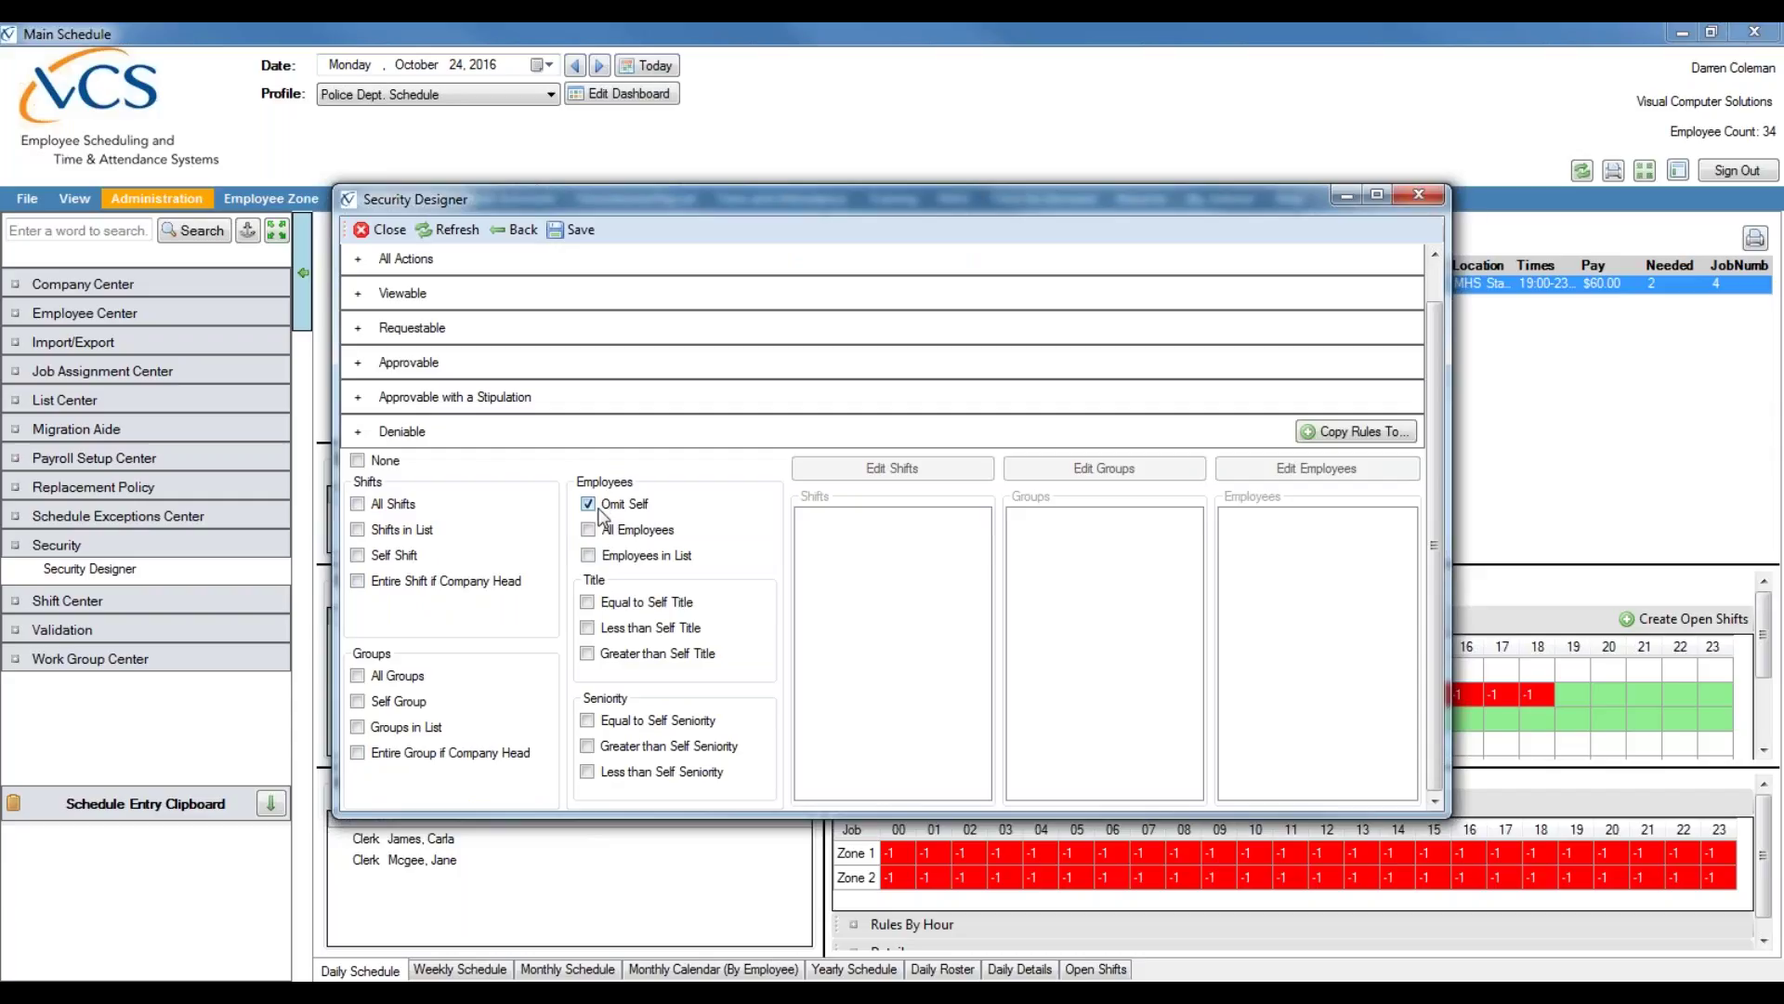
pyautogui.scroll(1, 625, 516)
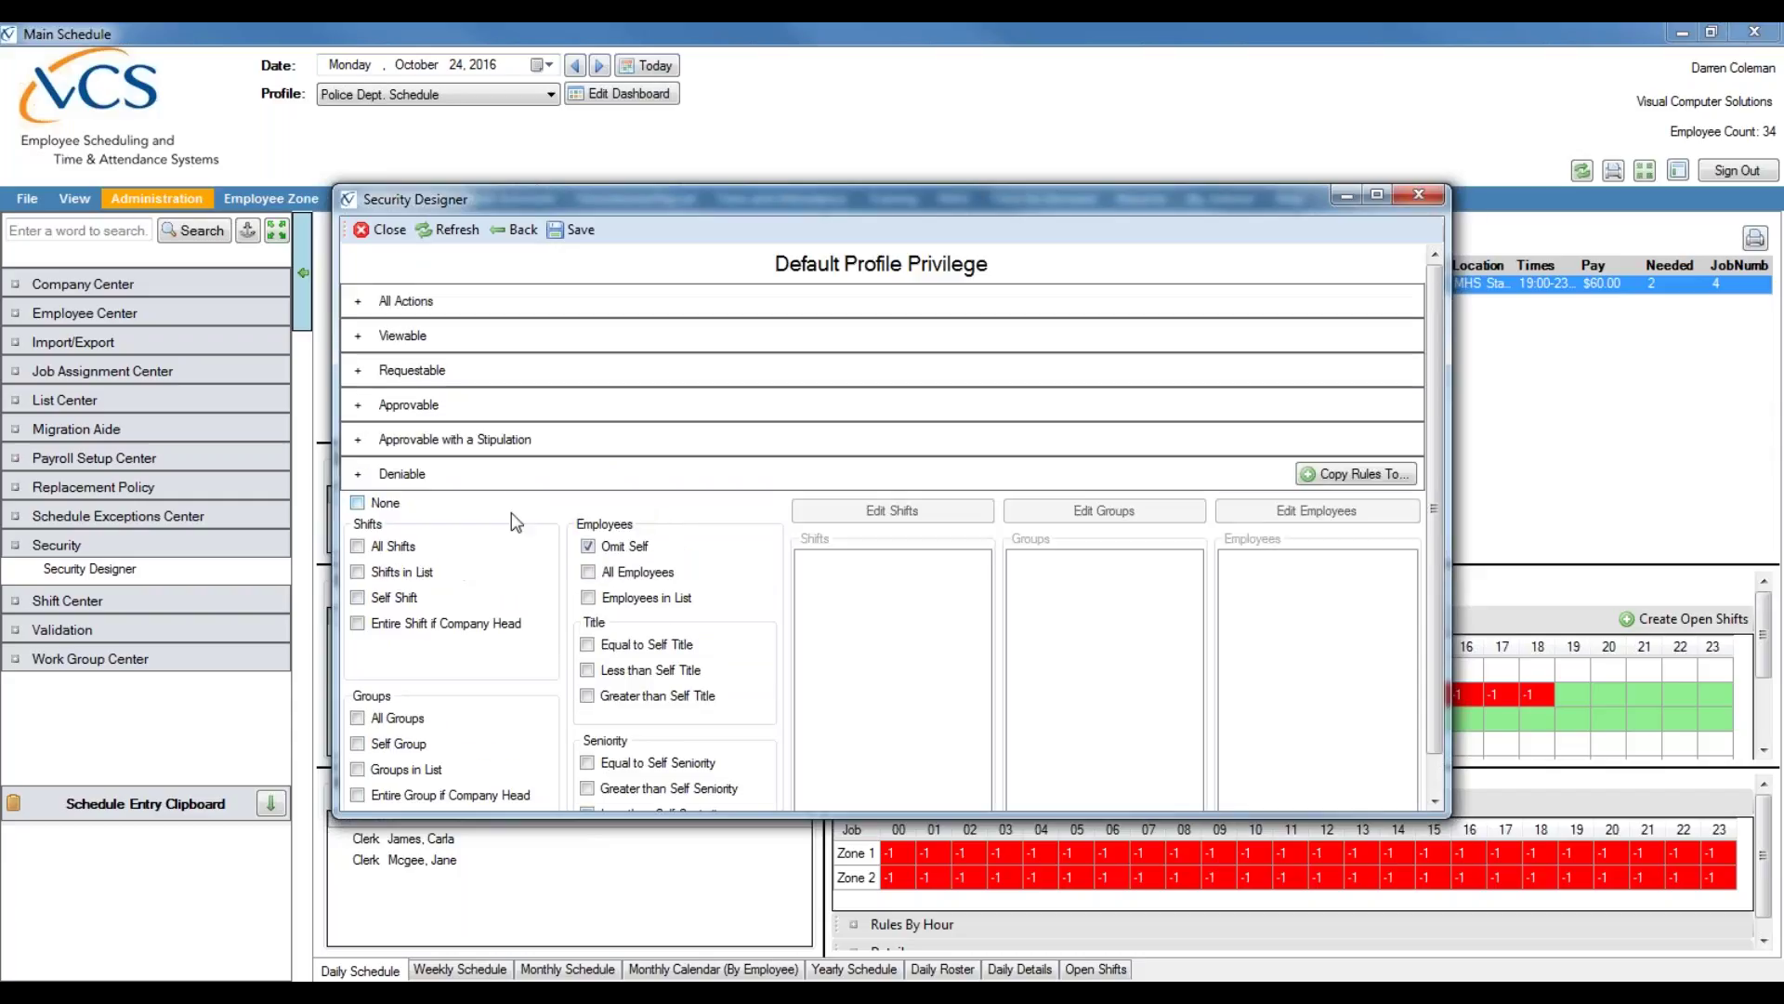
pyautogui.click(496, 485)
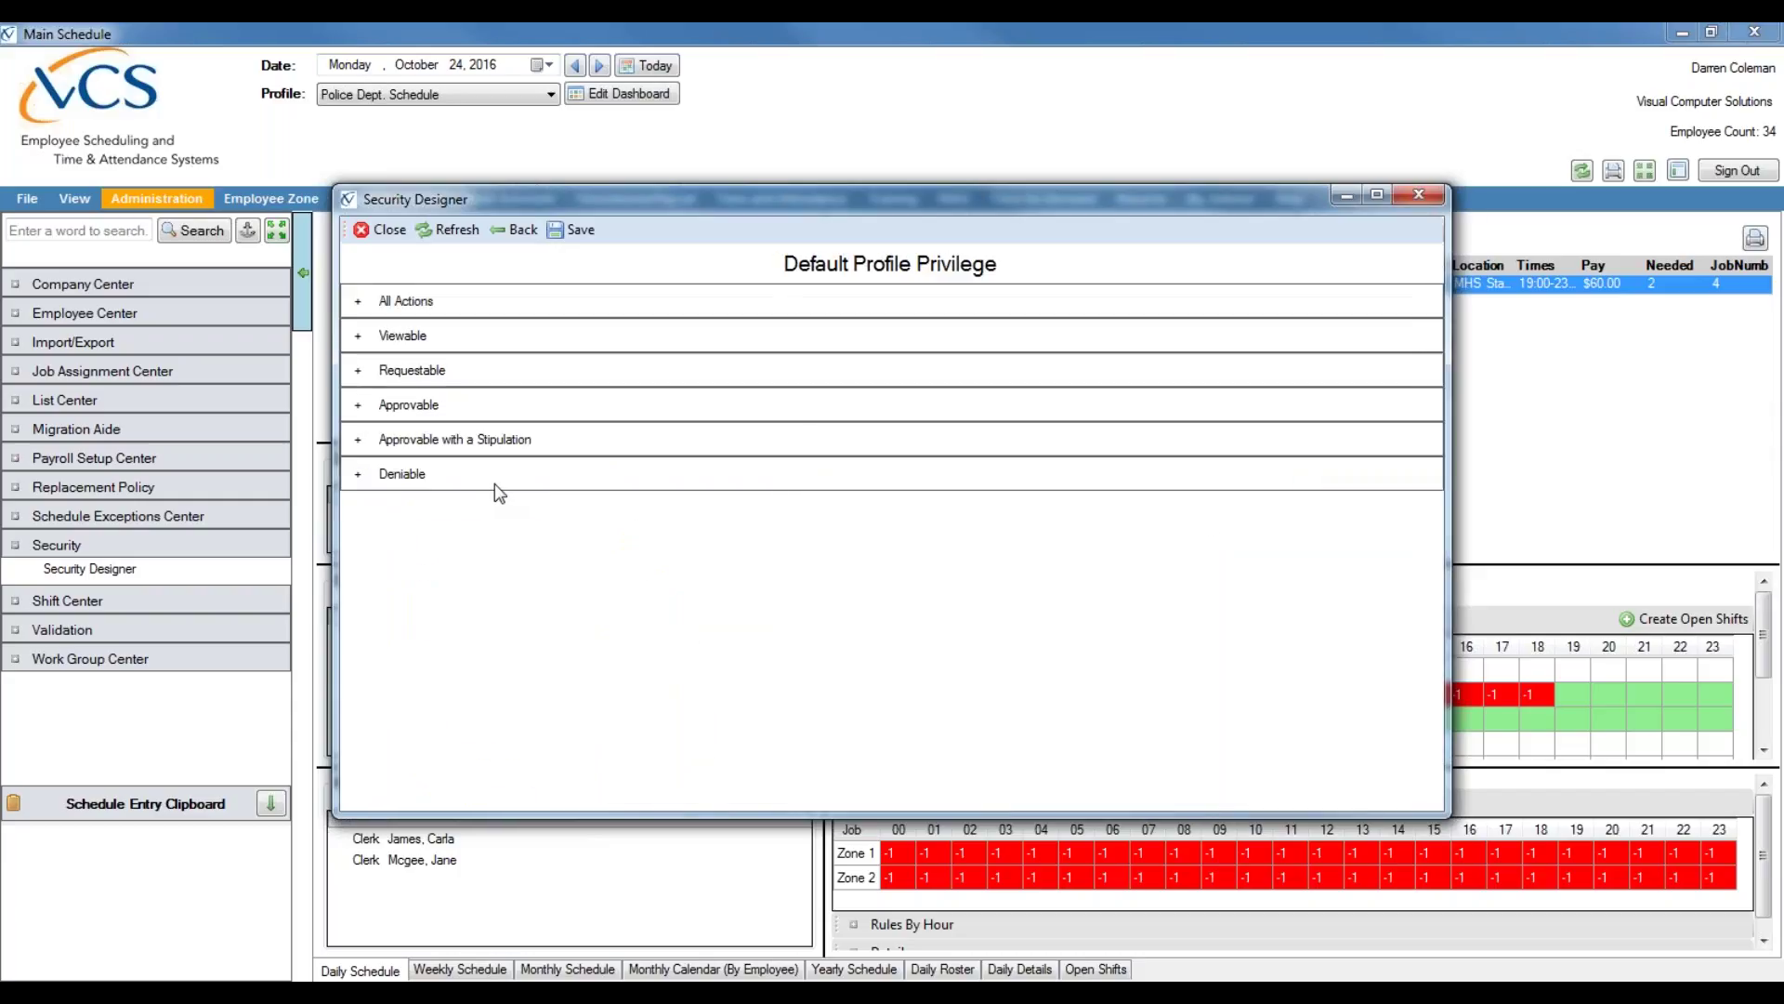
# Step: Try the None option for All Actions in the default profile privilege
pyautogui.click(1763, 229)
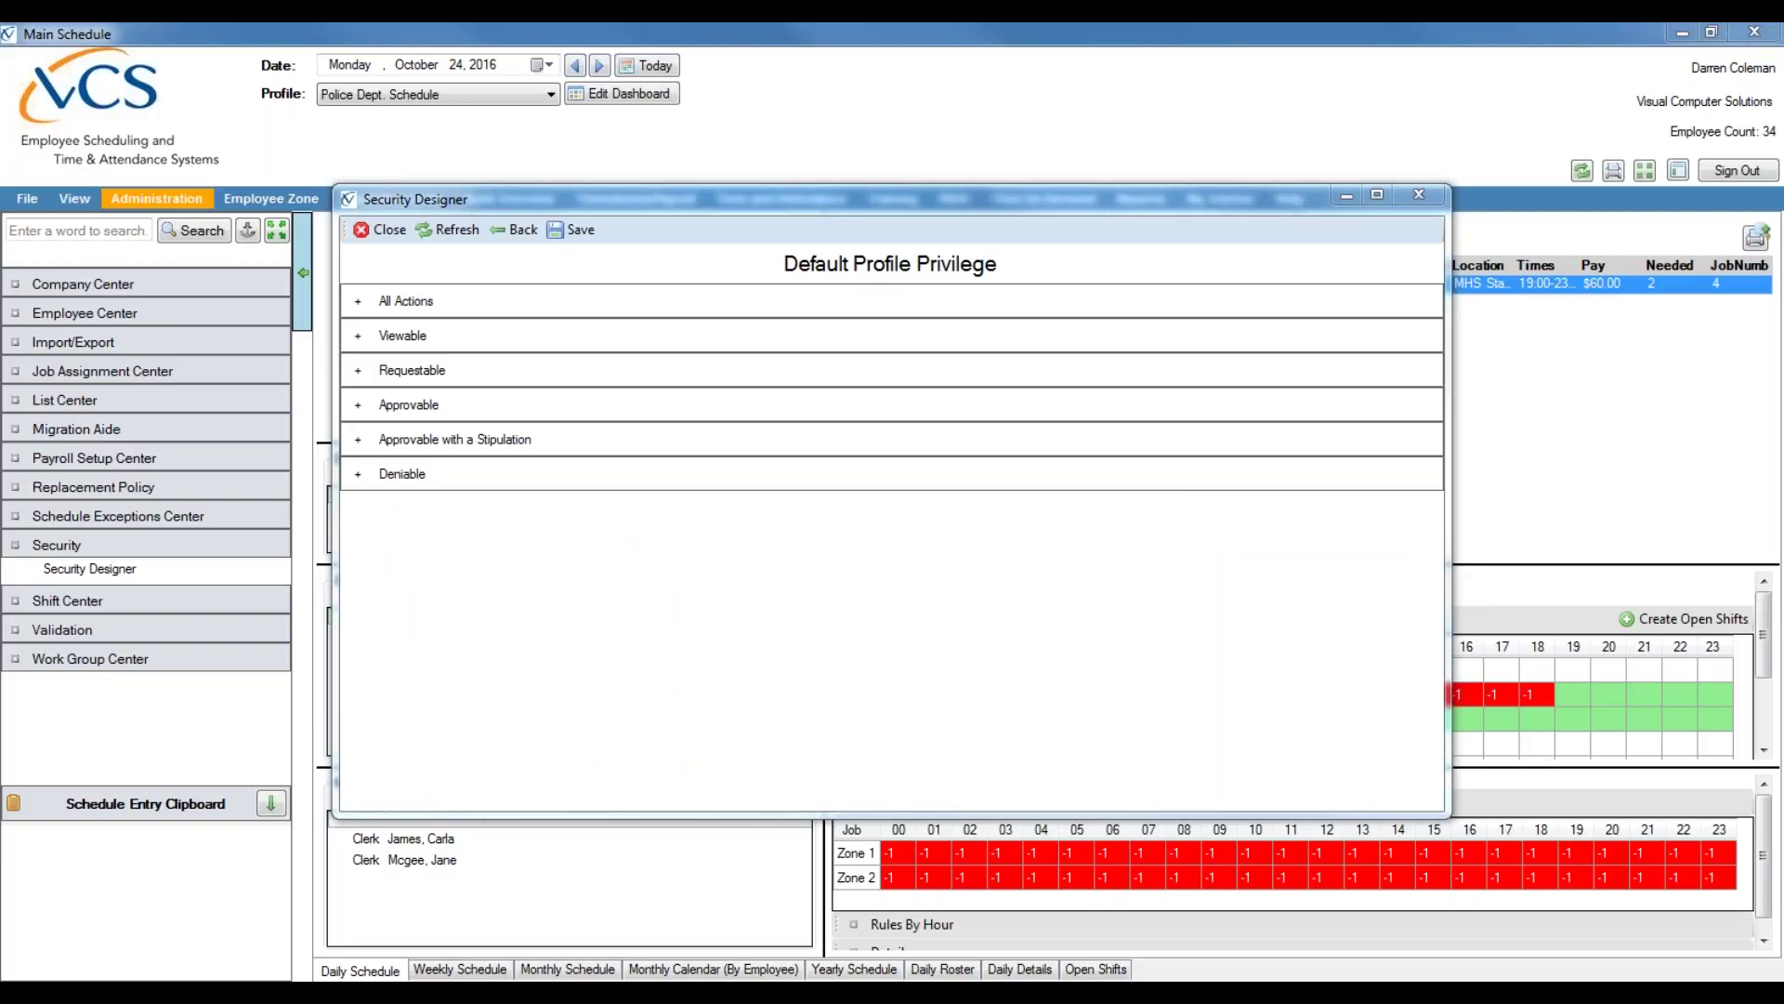
pyautogui.click(427, 307)
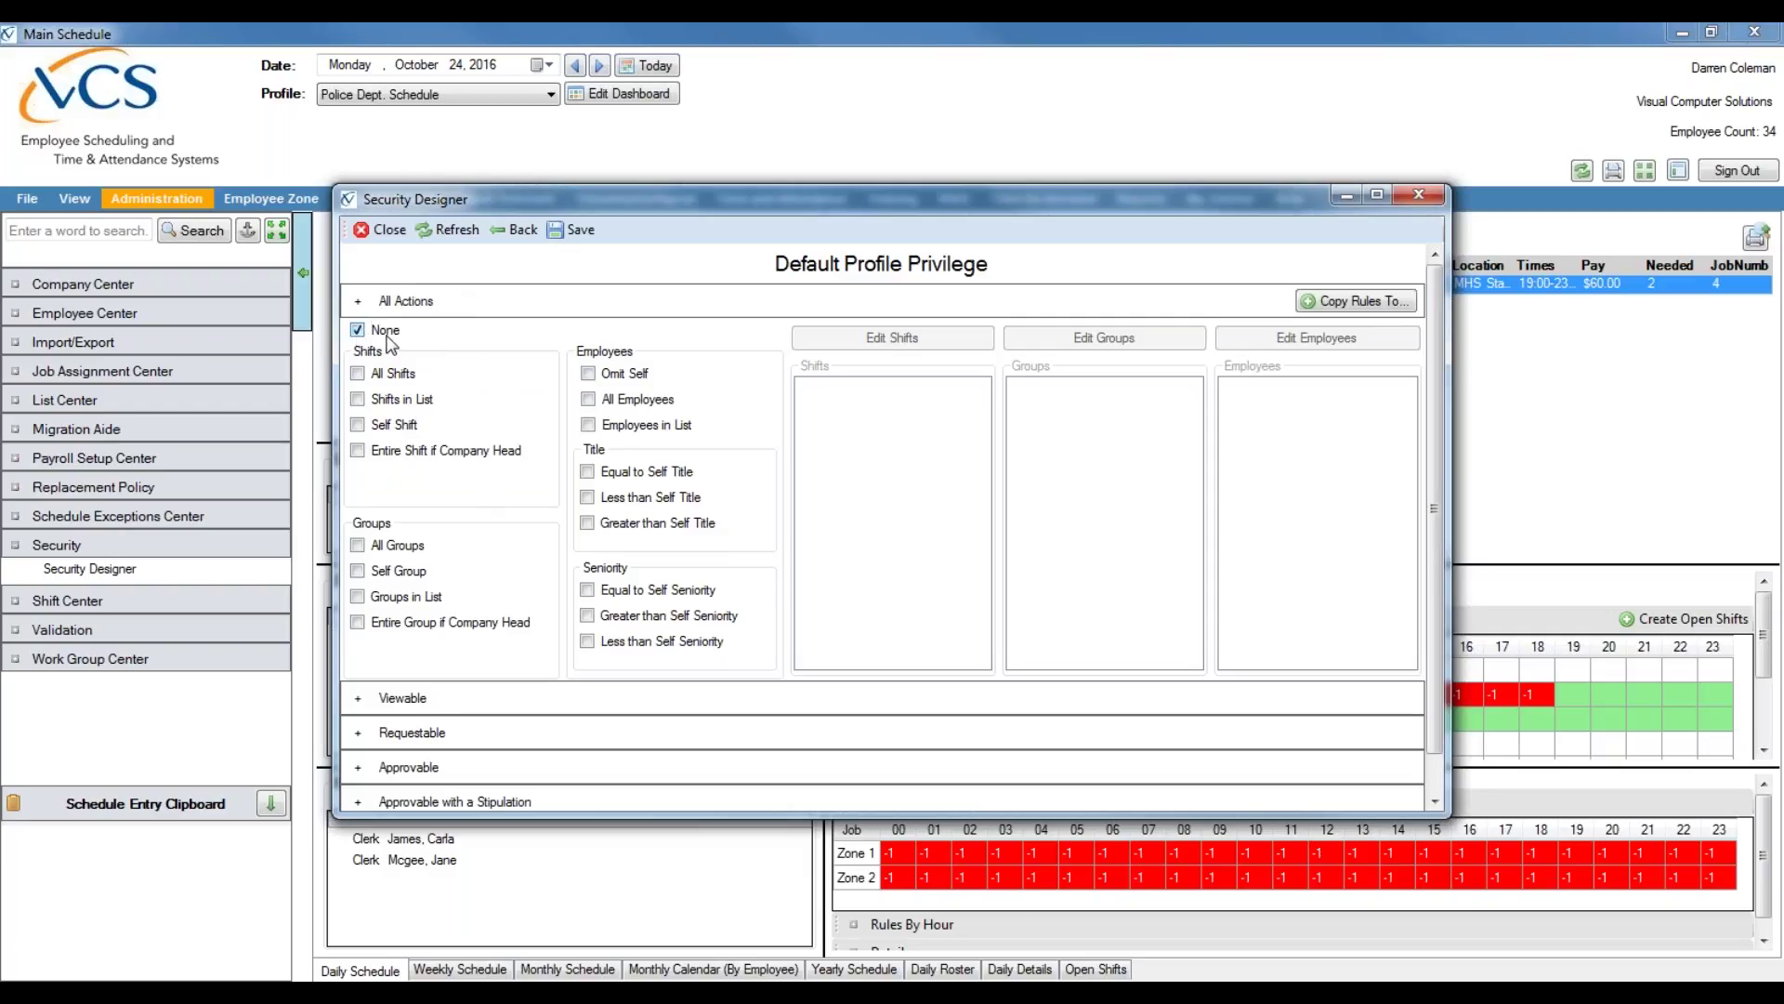
pyautogui.click(413, 300)
pyautogui.click(423, 309)
pyautogui.click(423, 309)
# Step: Save the default privilege changes and reopen the Basic User profile's default privileges
pyautogui.click(574, 229)
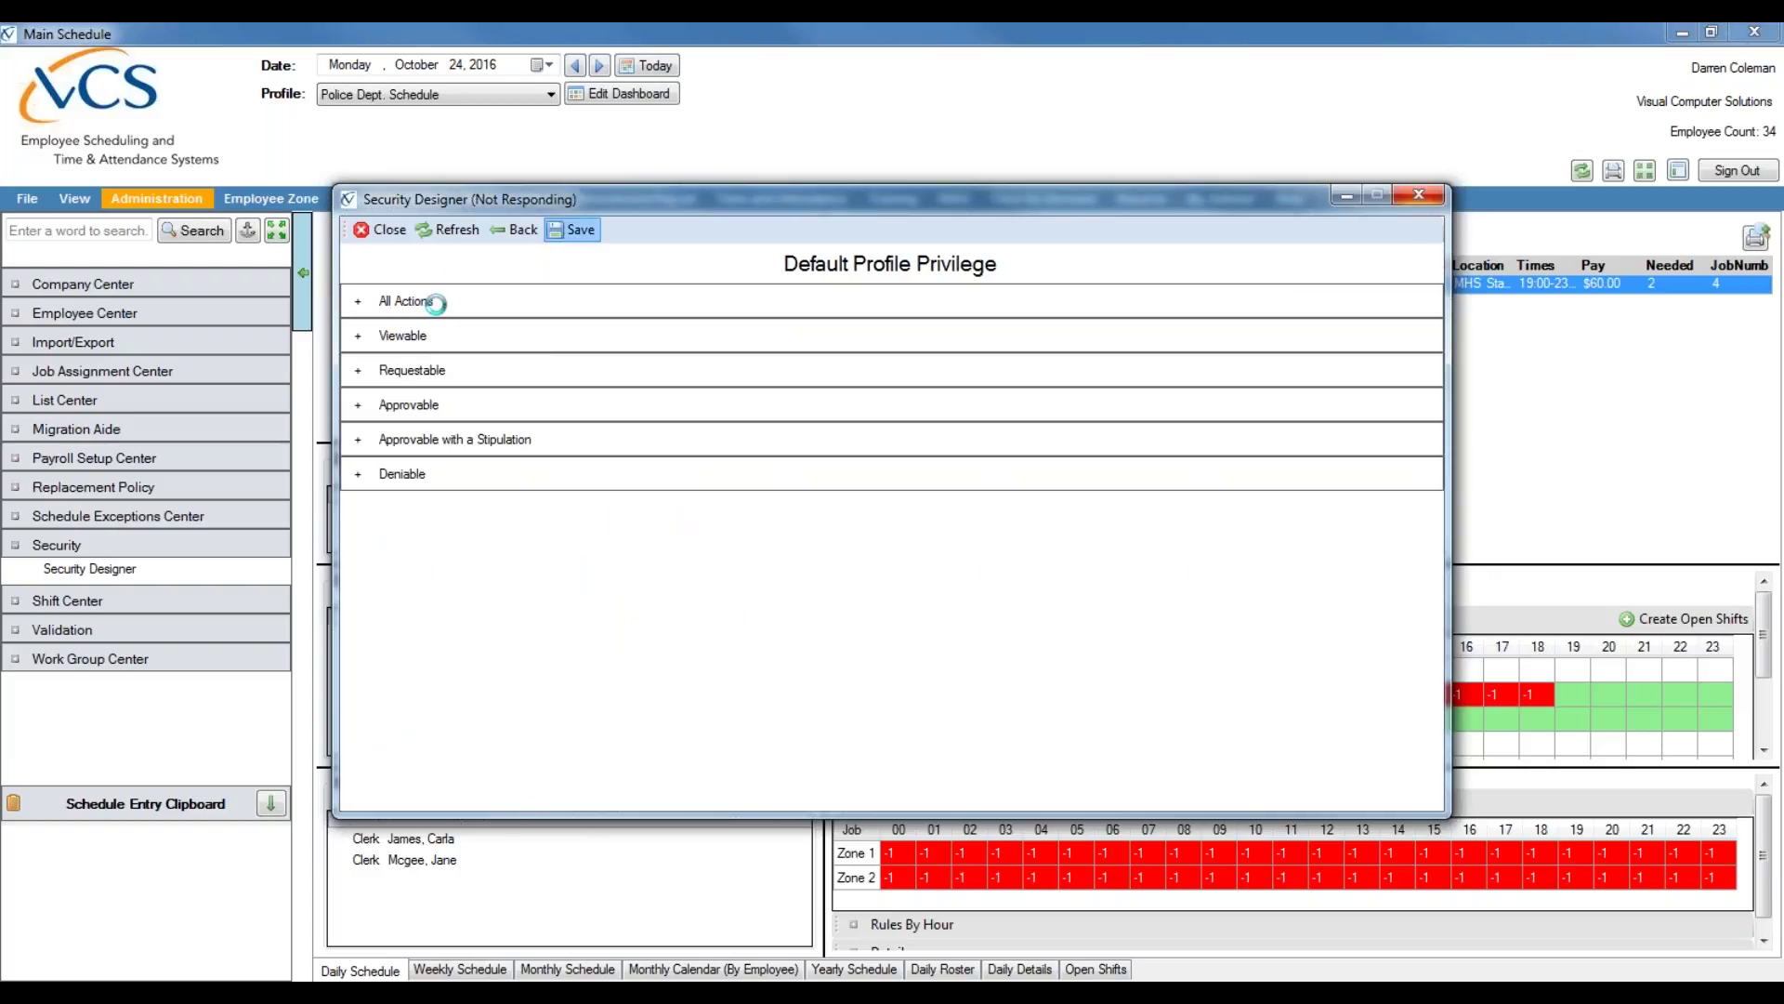
pyautogui.click(474, 348)
pyautogui.click(1302, 727)
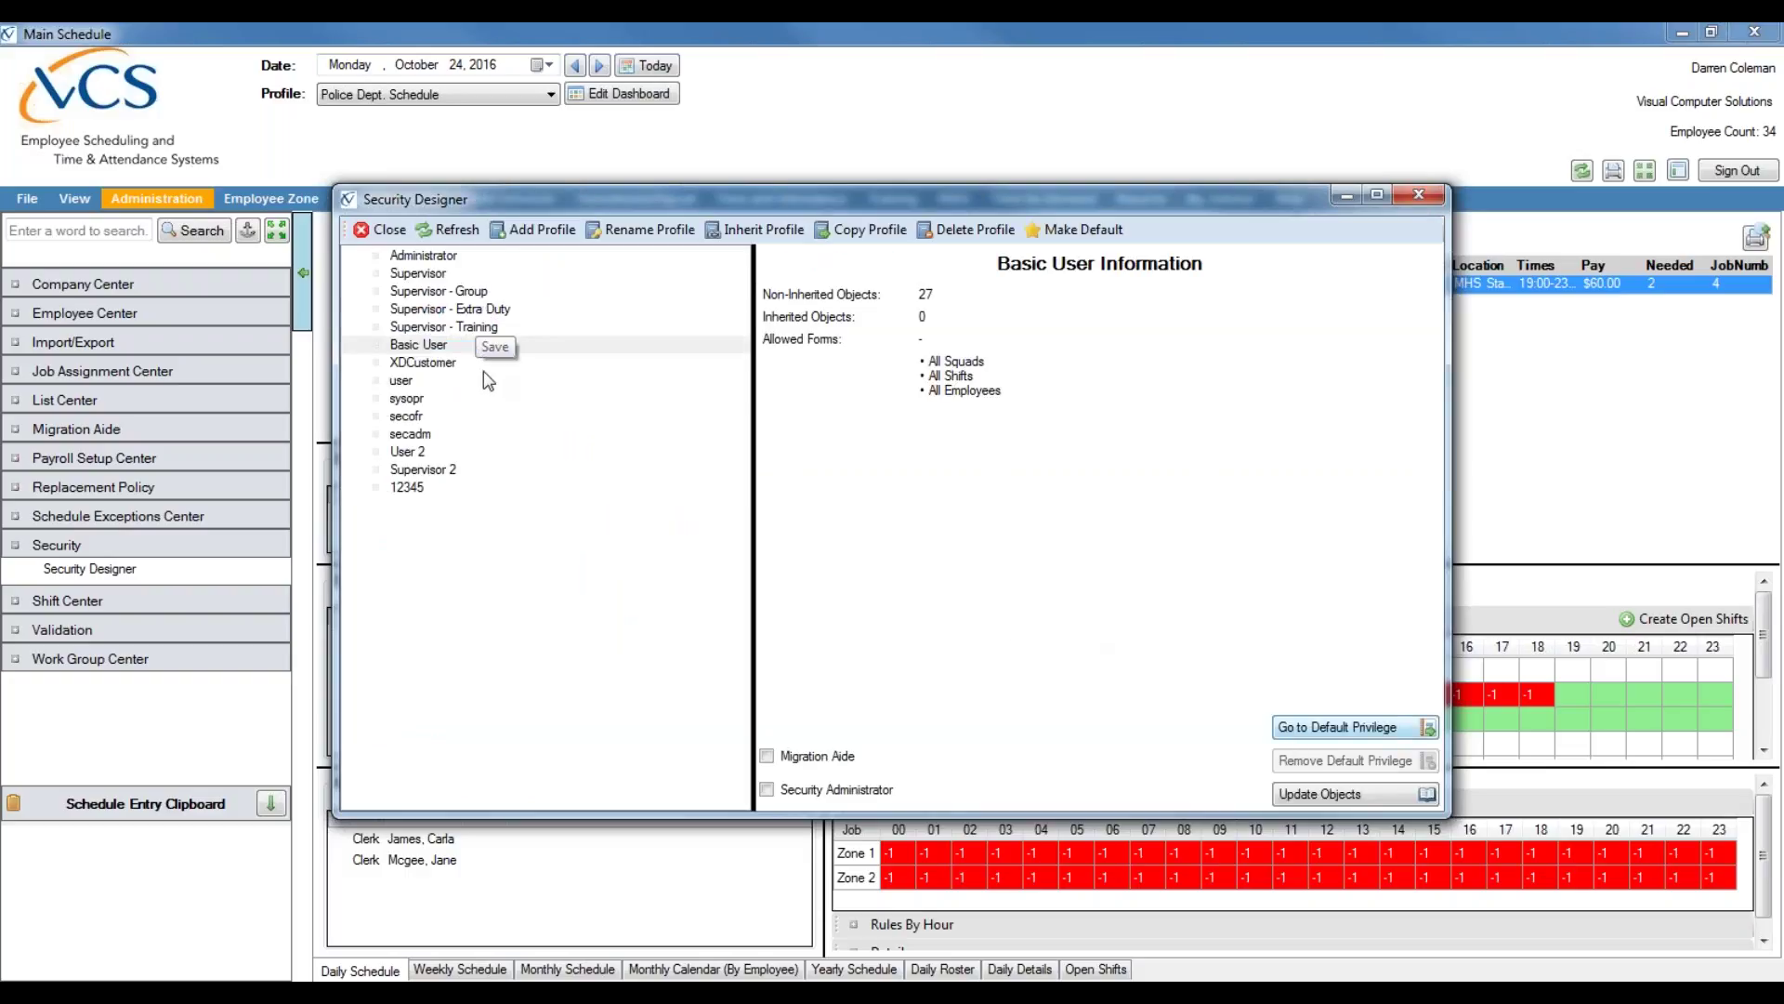
# Step: Review the saved Basic User rules for All Actions, Viewable, Requestable and Approvable
pyautogui.click(423, 301)
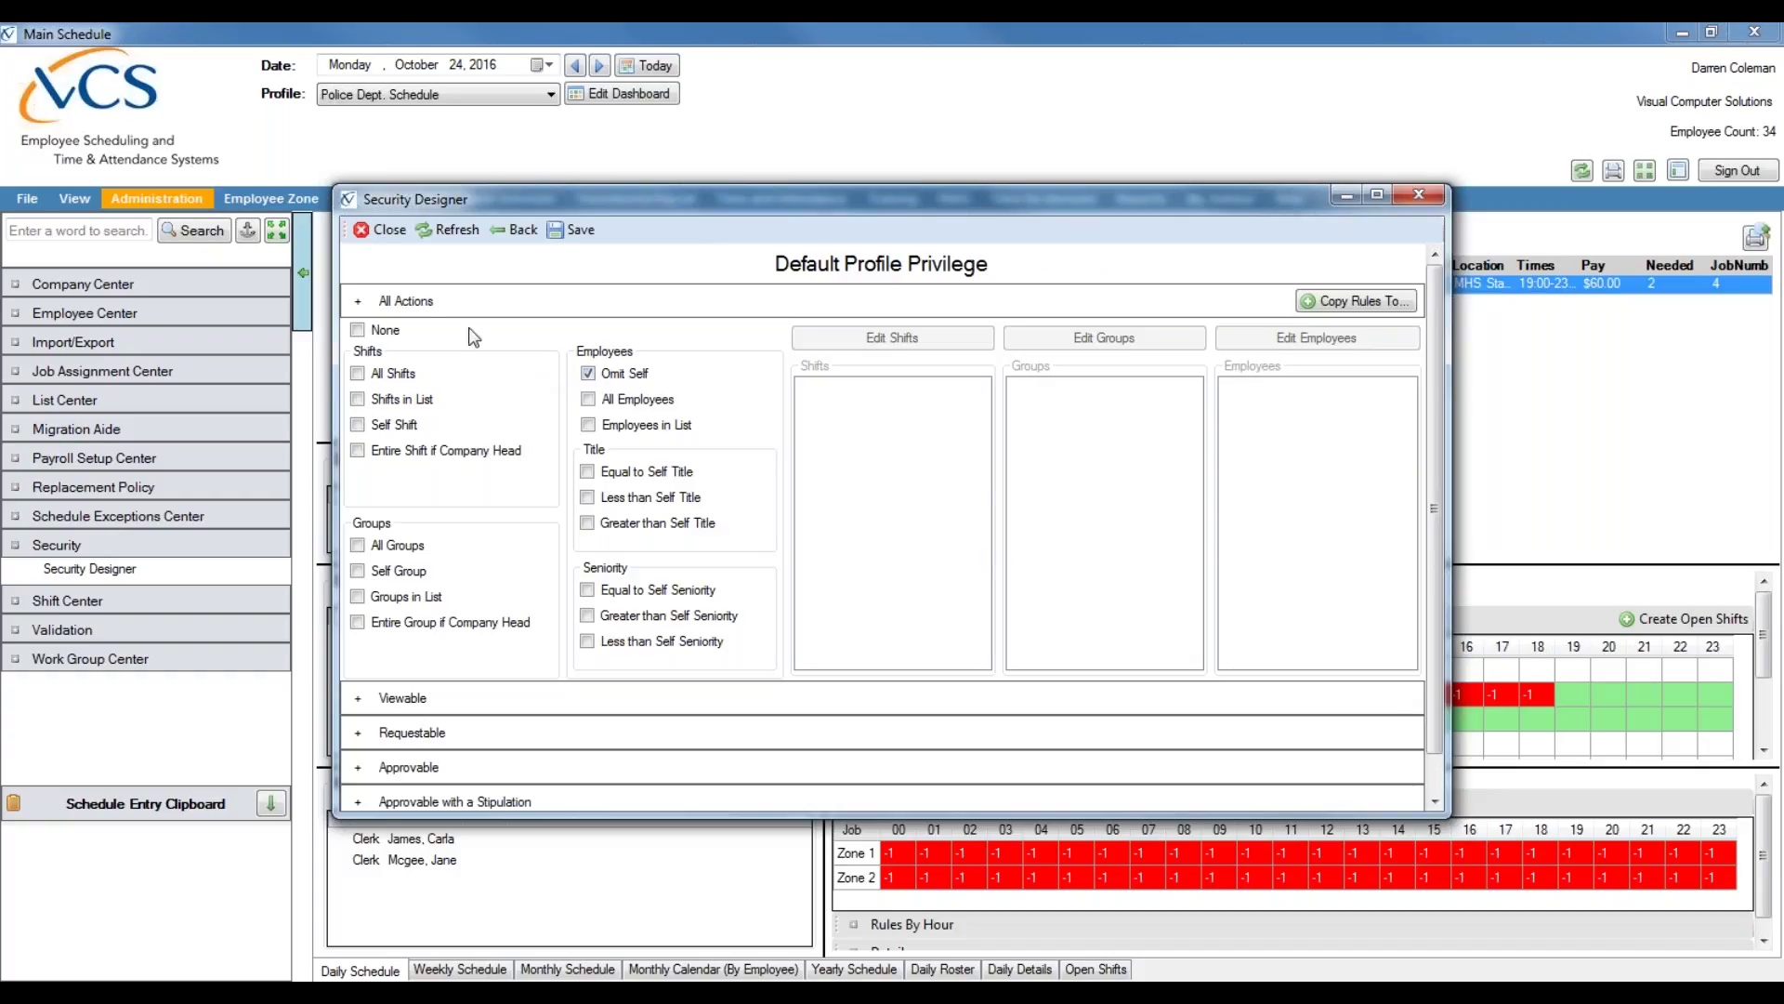
pyautogui.click(423, 303)
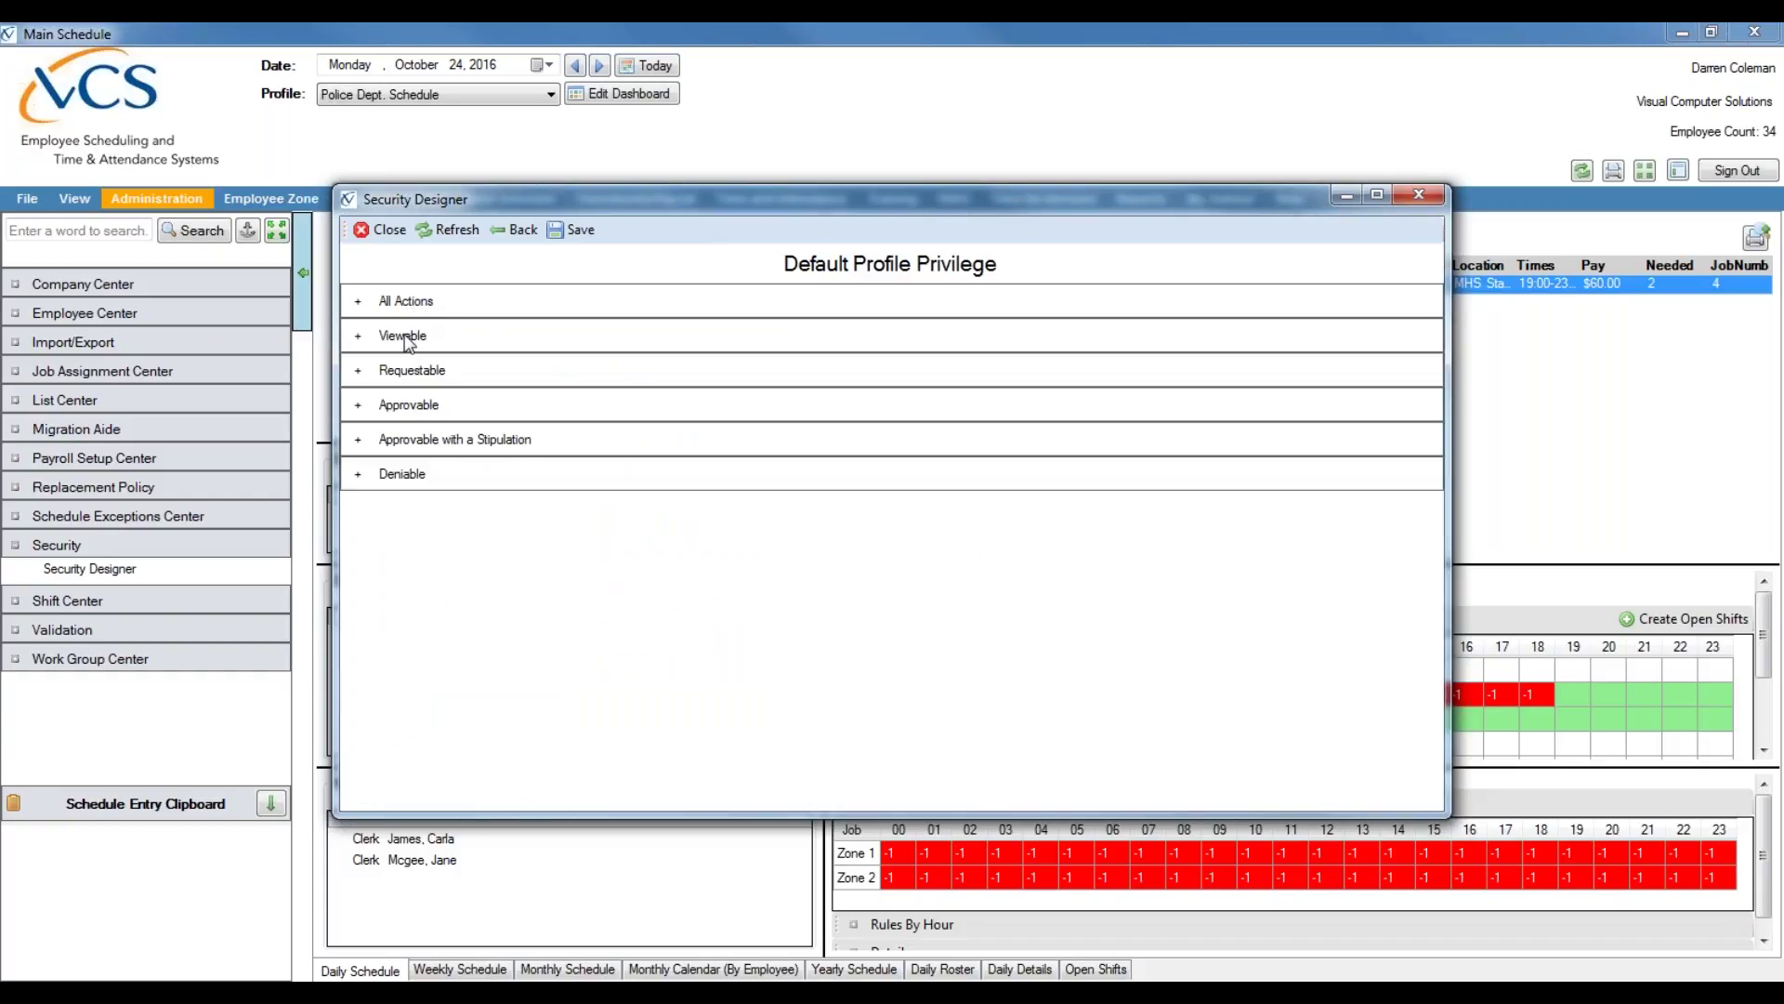
pyautogui.click(410, 338)
pyautogui.click(411, 339)
pyautogui.click(407, 374)
pyautogui.click(409, 376)
pyautogui.click(411, 411)
pyautogui.click(415, 413)
pyautogui.click(453, 344)
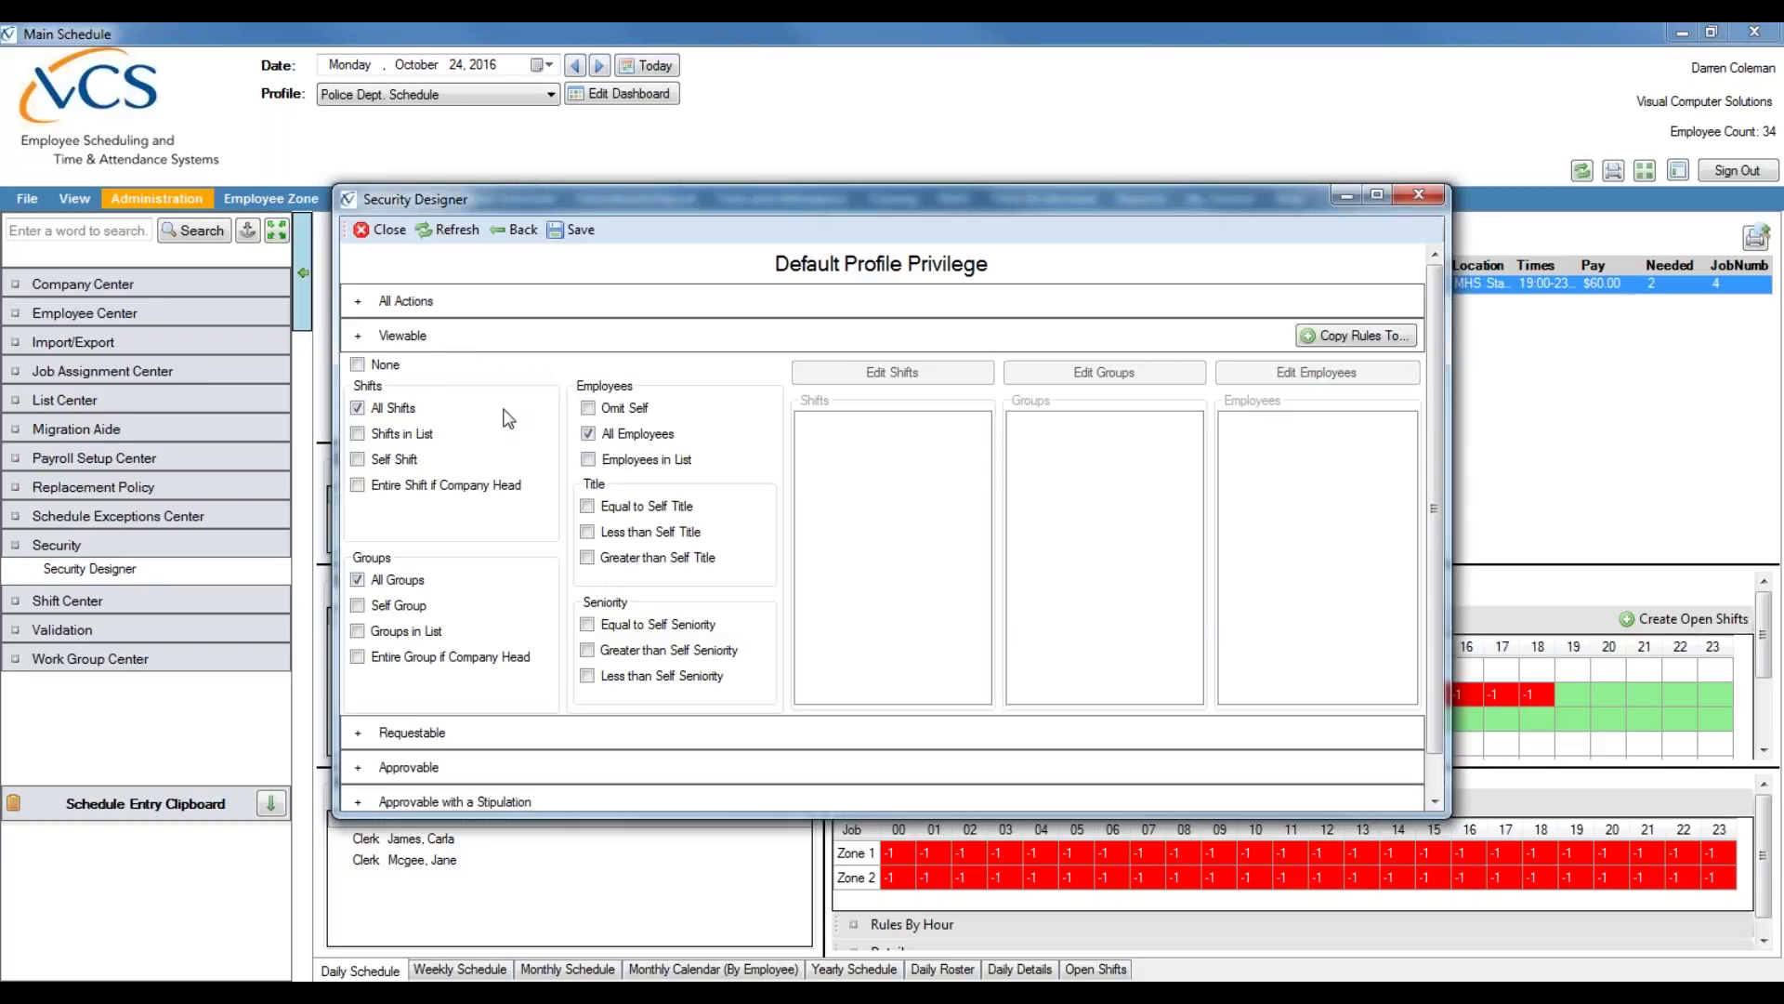
pyautogui.click(435, 342)
pyautogui.click(430, 377)
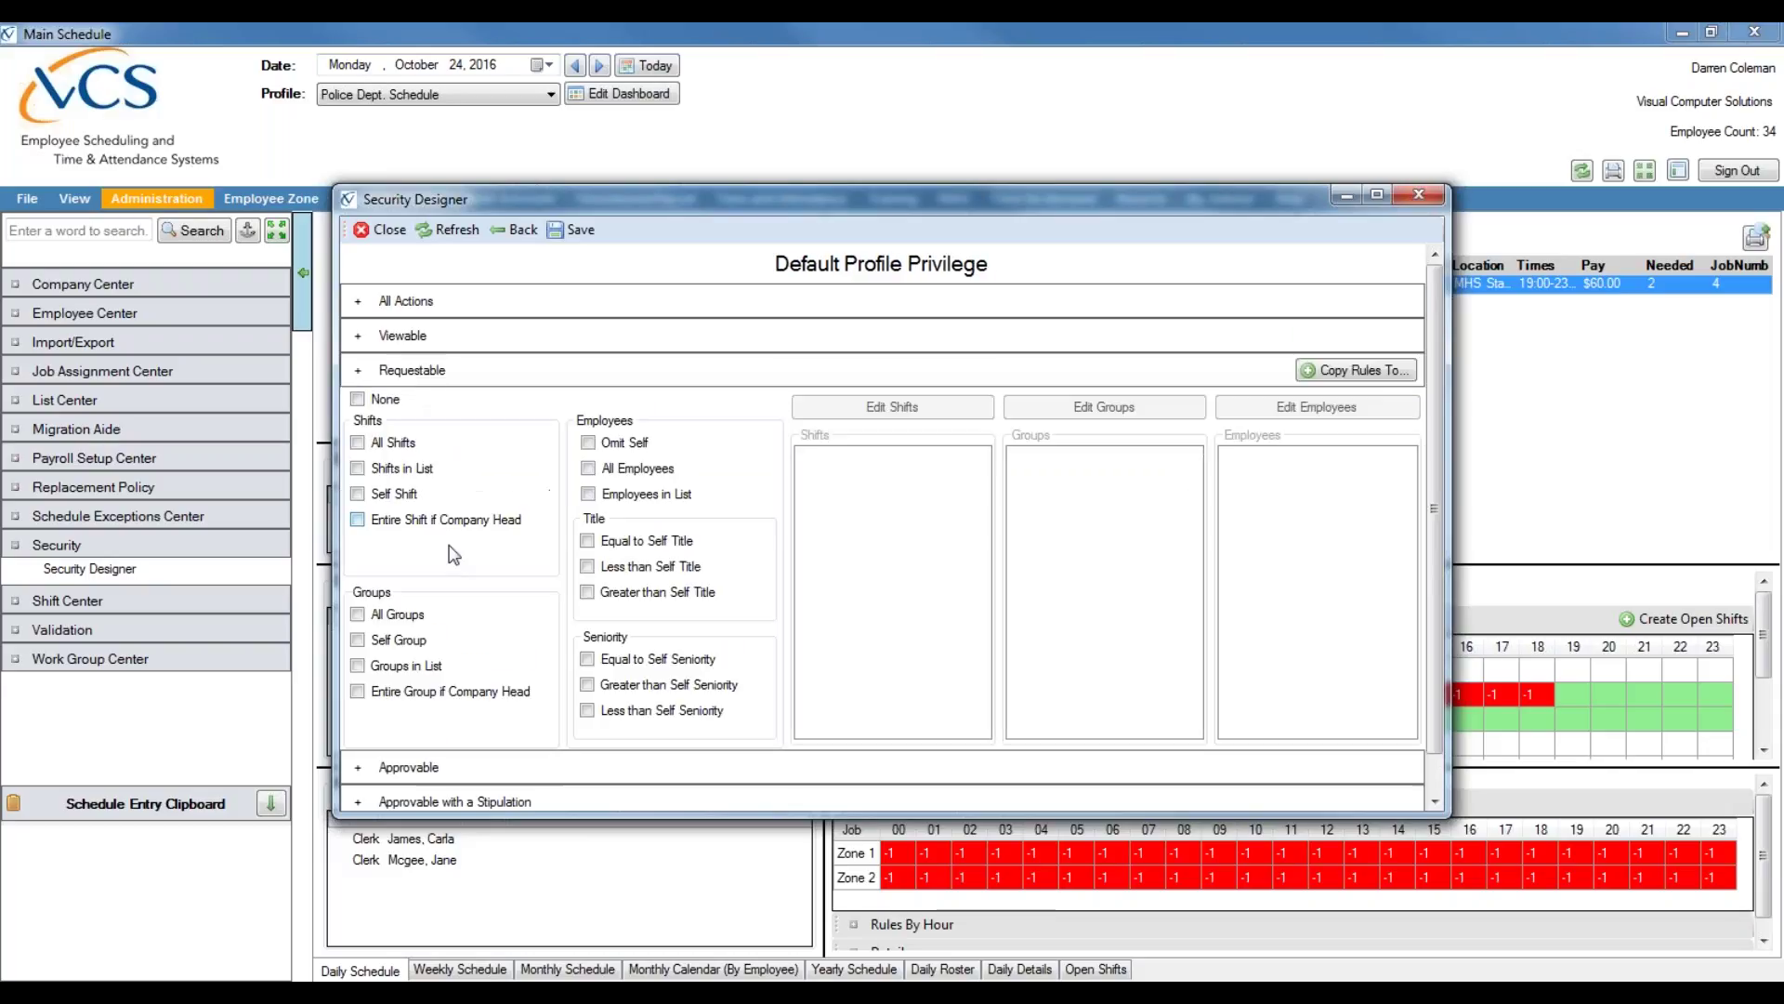
# Step: Leave the default profile privileges, open the Basic User profile's list of security objects and maximize the window
pyautogui.click(462, 376)
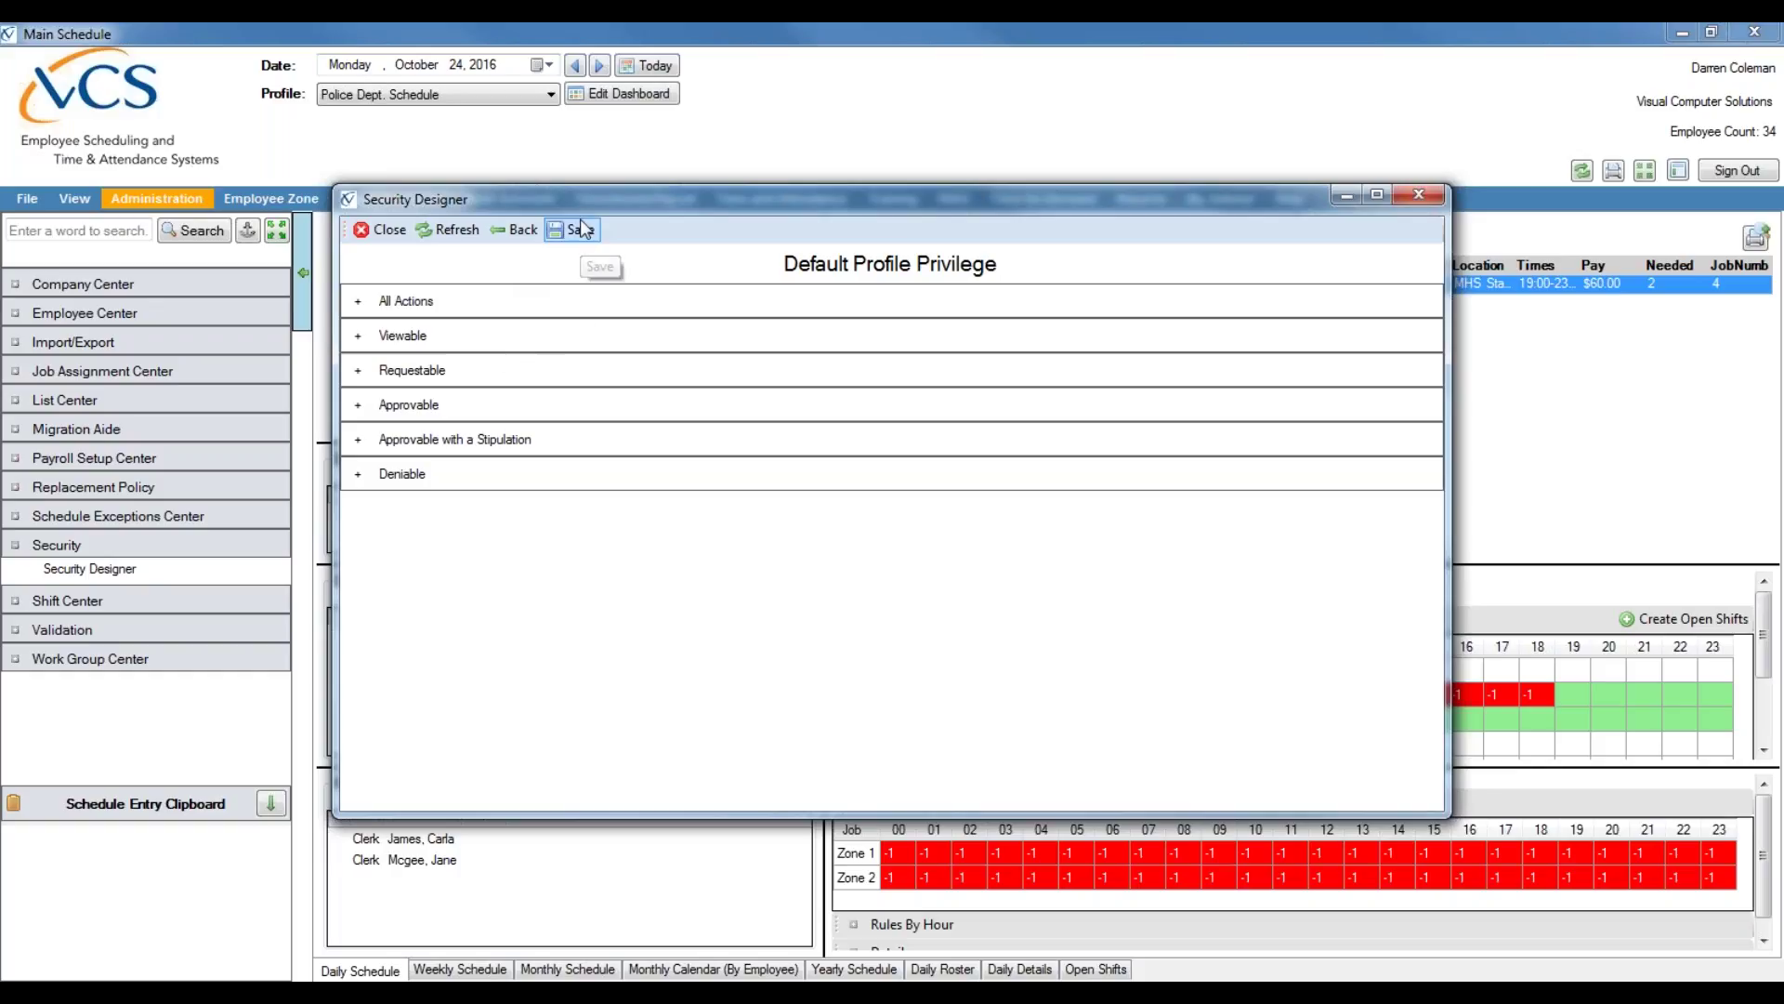
pyautogui.click(534, 231)
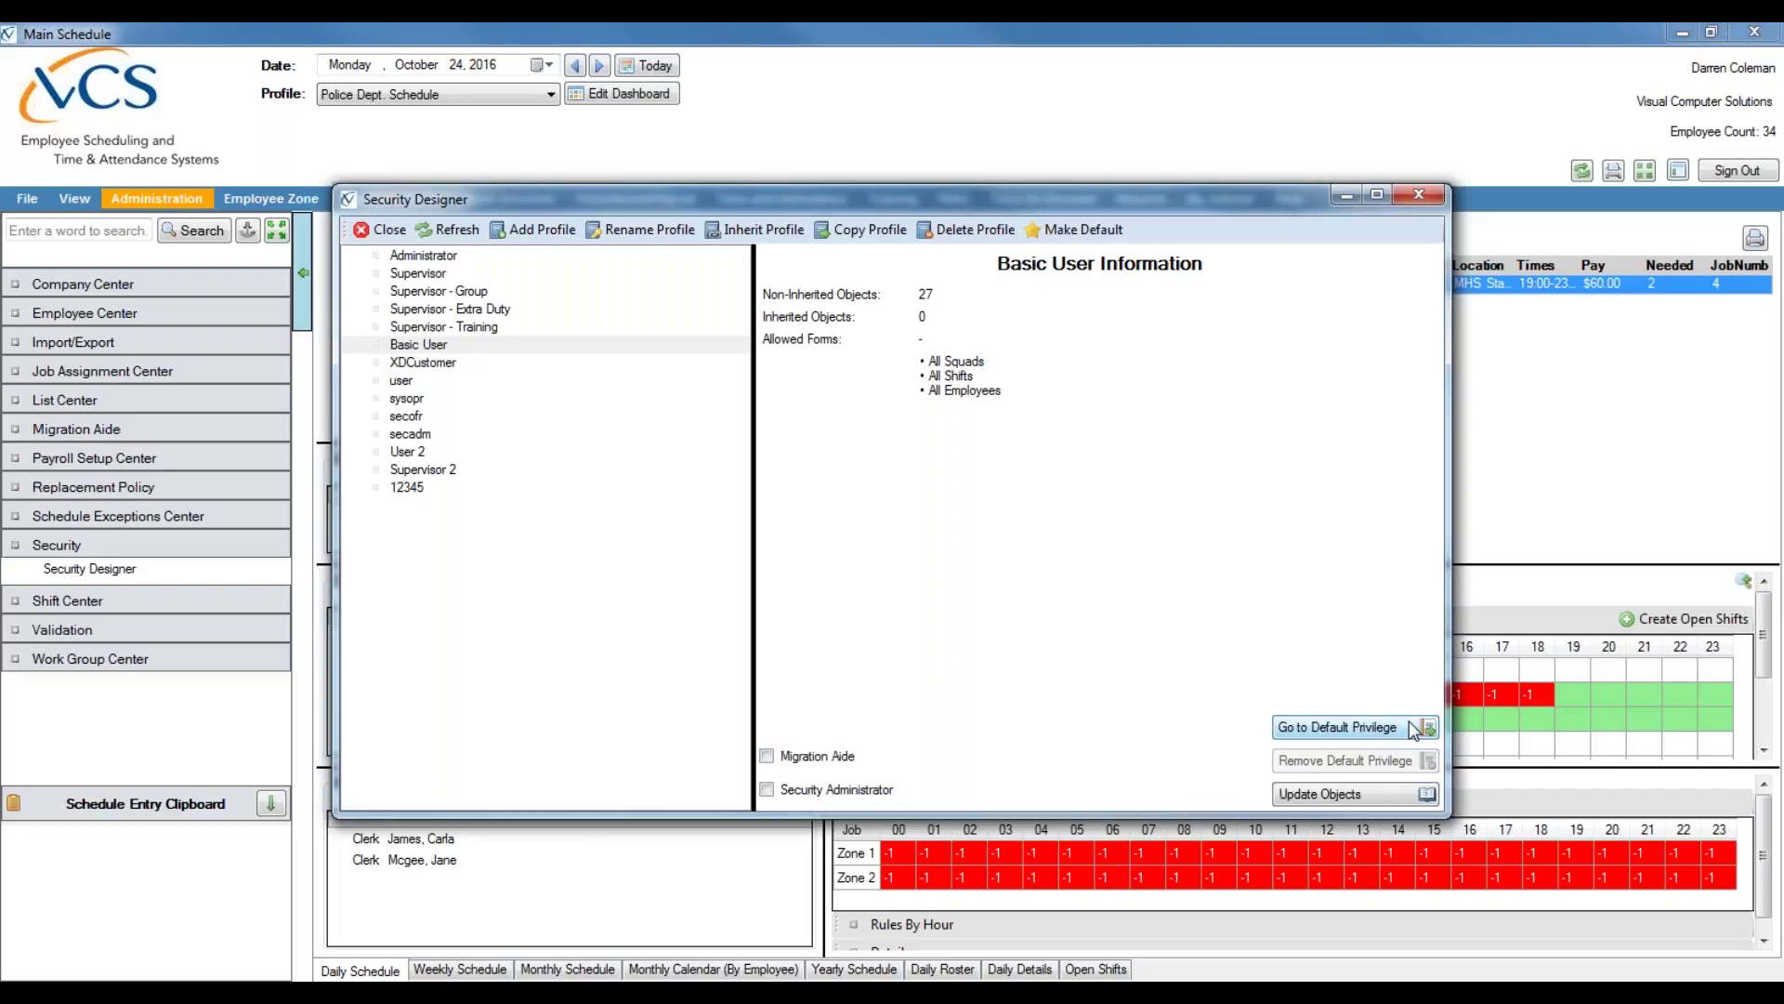
pyautogui.click(1387, 790)
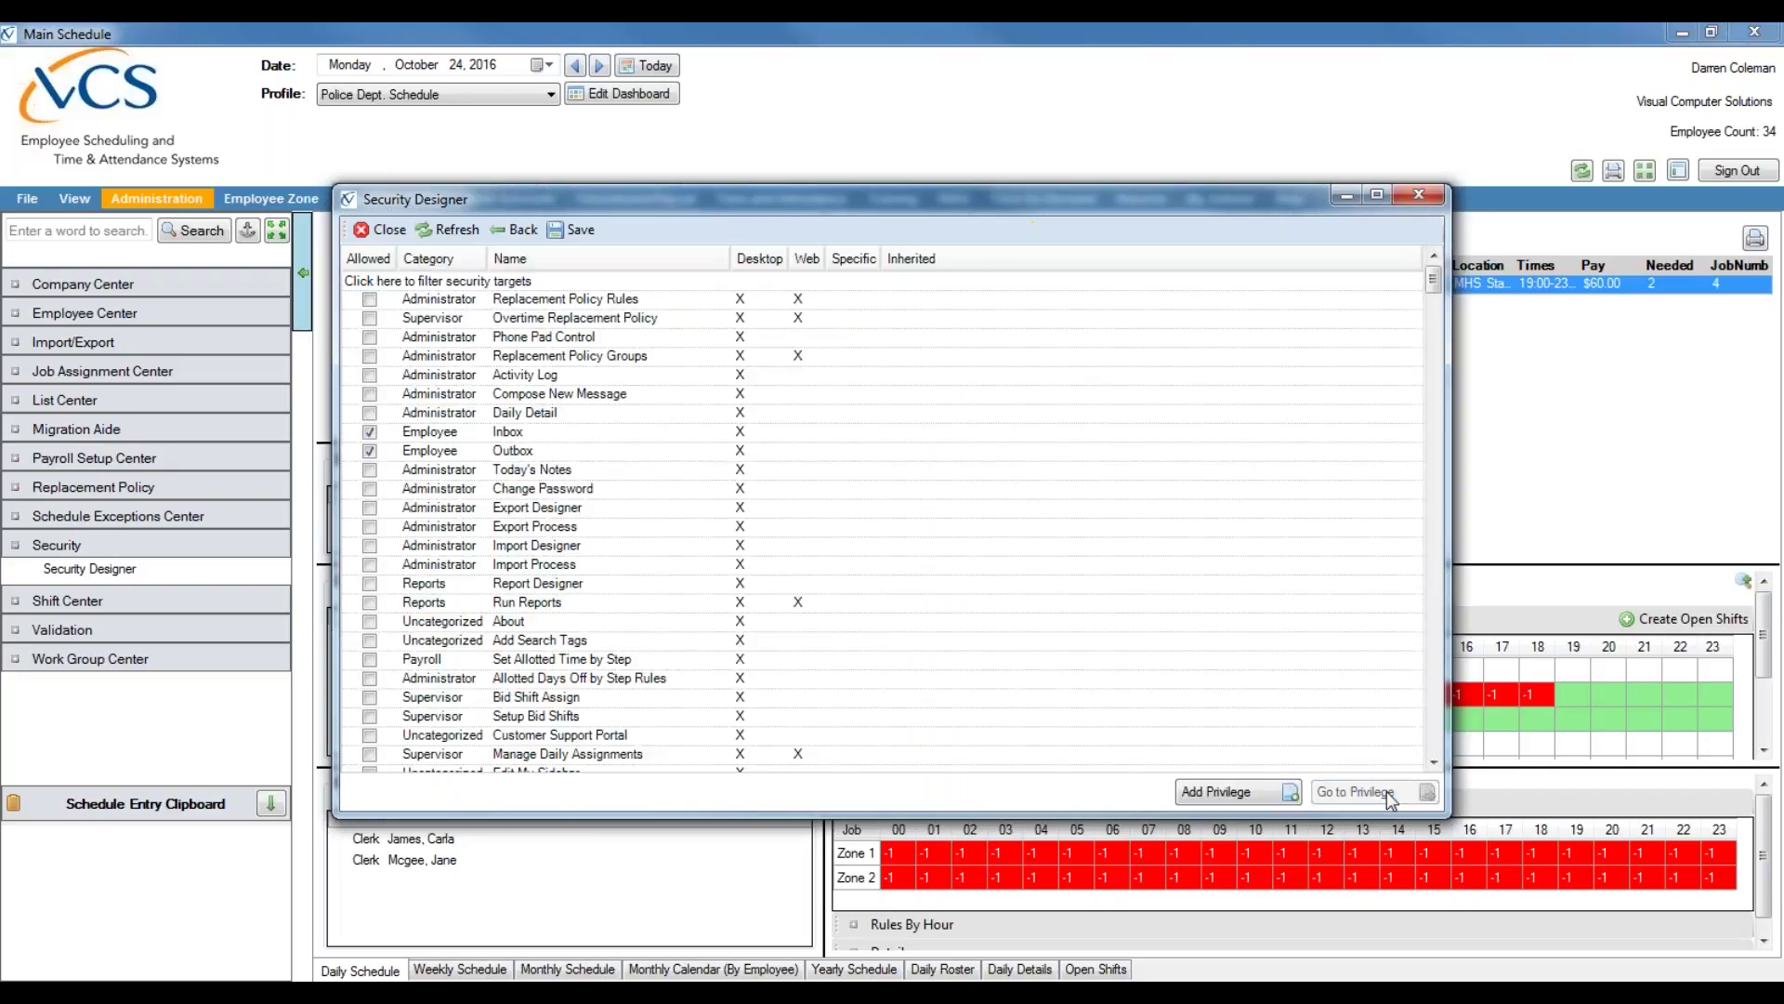
pyautogui.click(1374, 199)
# Step: Skim the Basic User security targets from Daily Detail down to the Employee schedule entries, and return to the start of the list
pyautogui.click(216, 243)
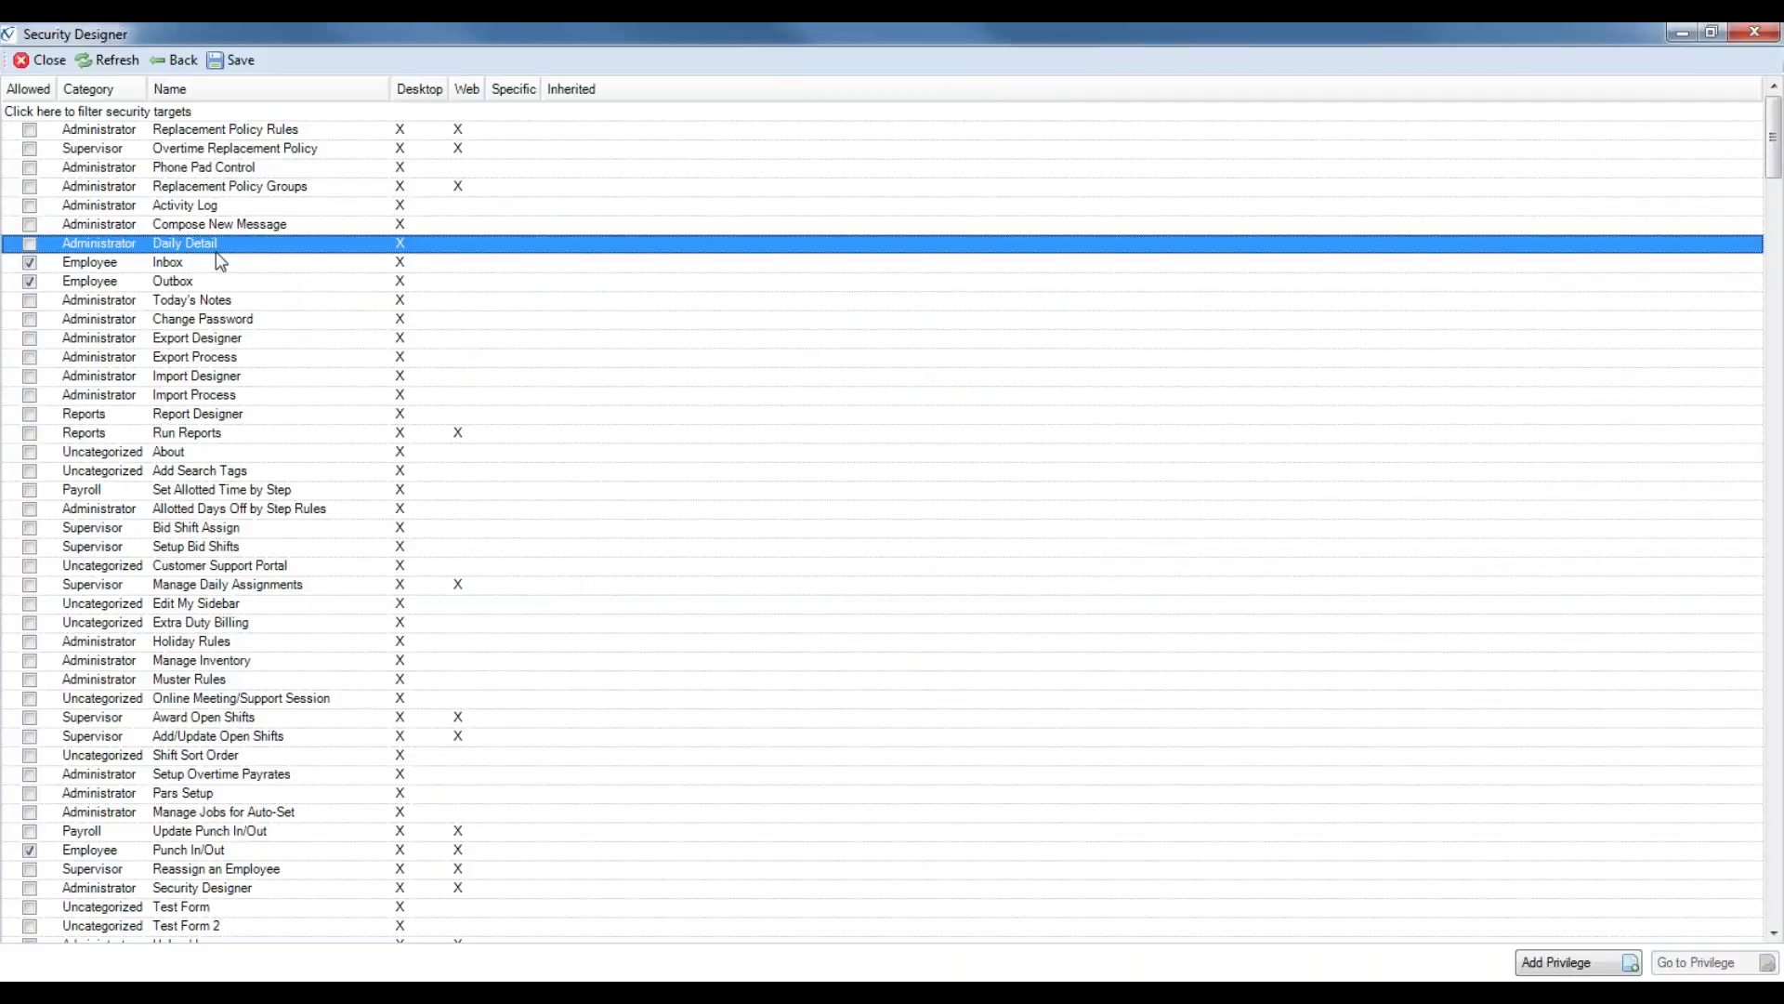
pyautogui.scroll(-1, 219, 258)
pyautogui.scroll(-20, 216, 258)
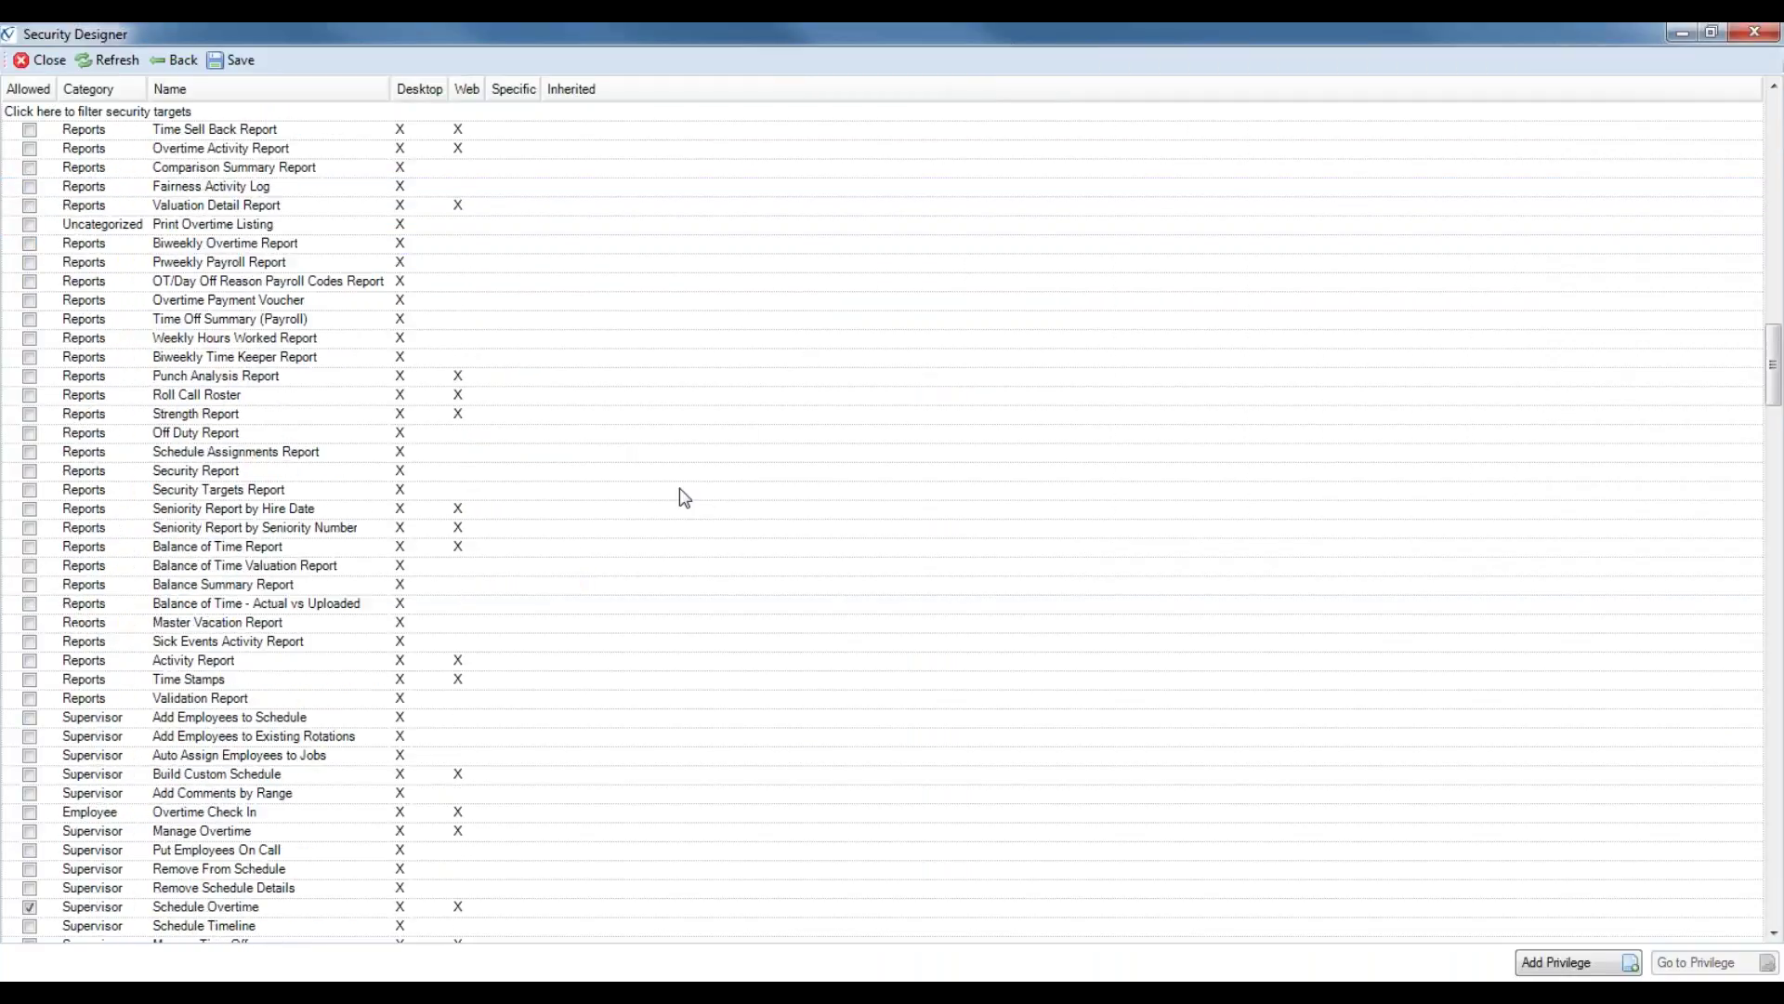
pyautogui.scroll(-20, 354, 741)
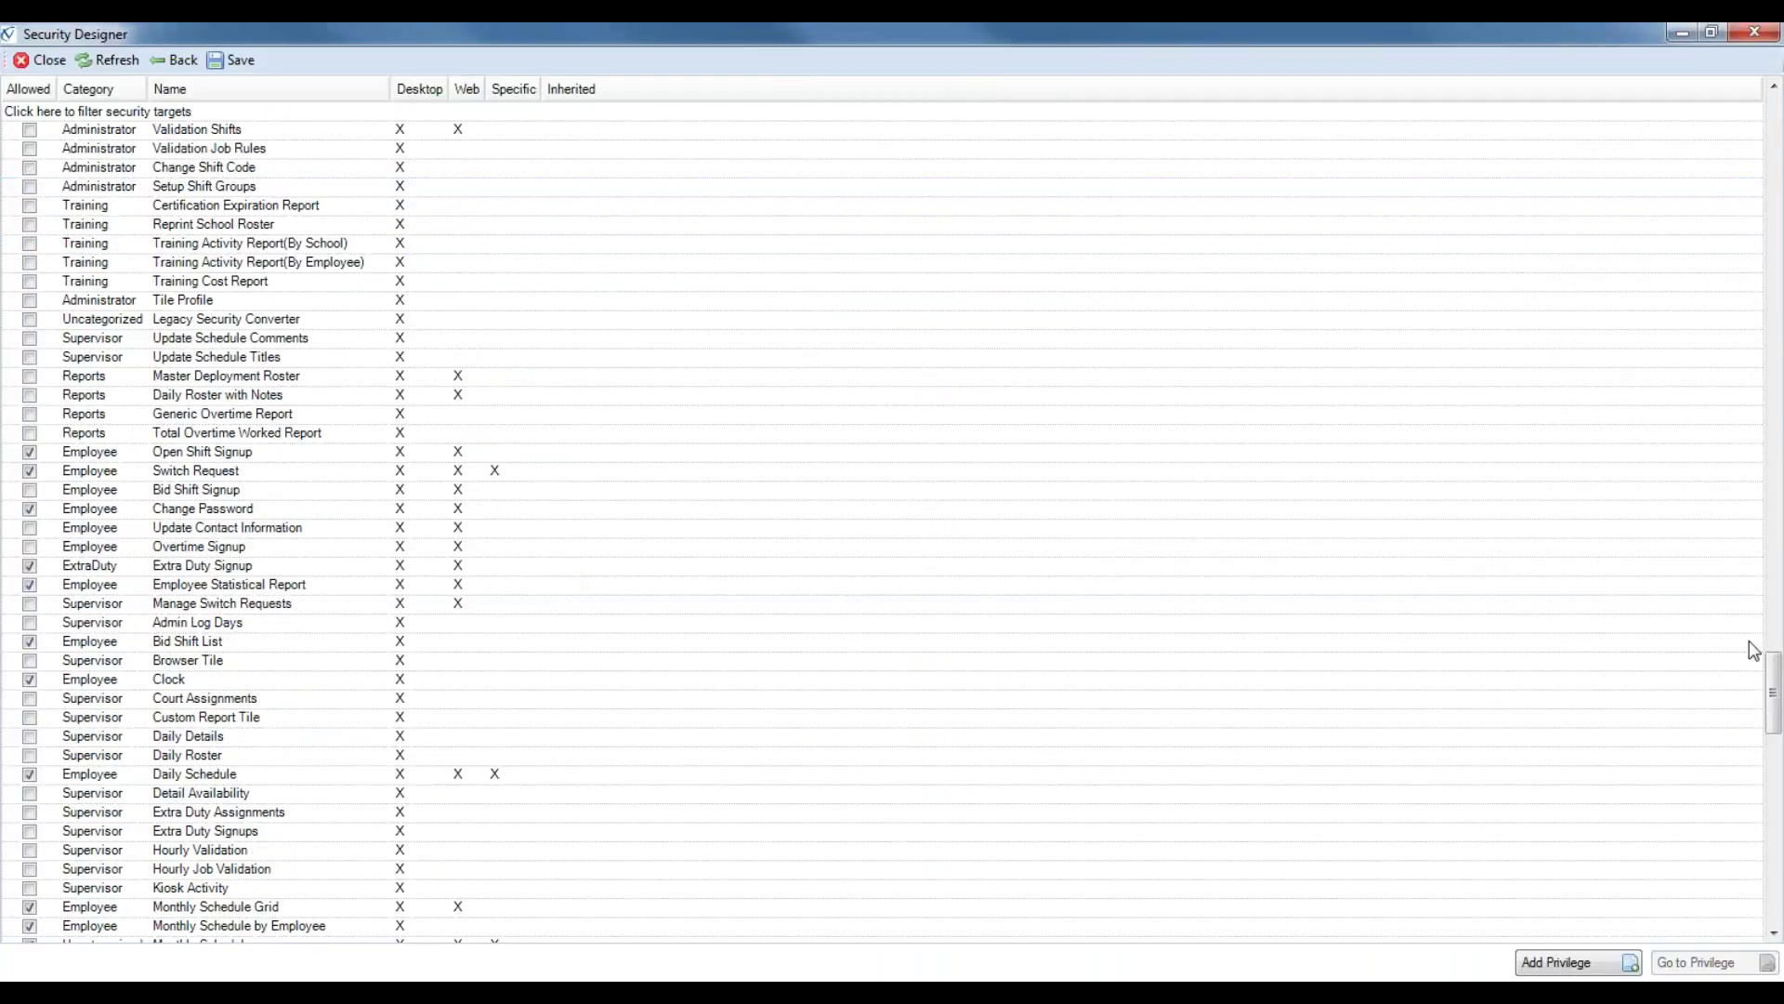
pyautogui.moveTo(1775, 686); pyautogui.dragTo(1775, 102)
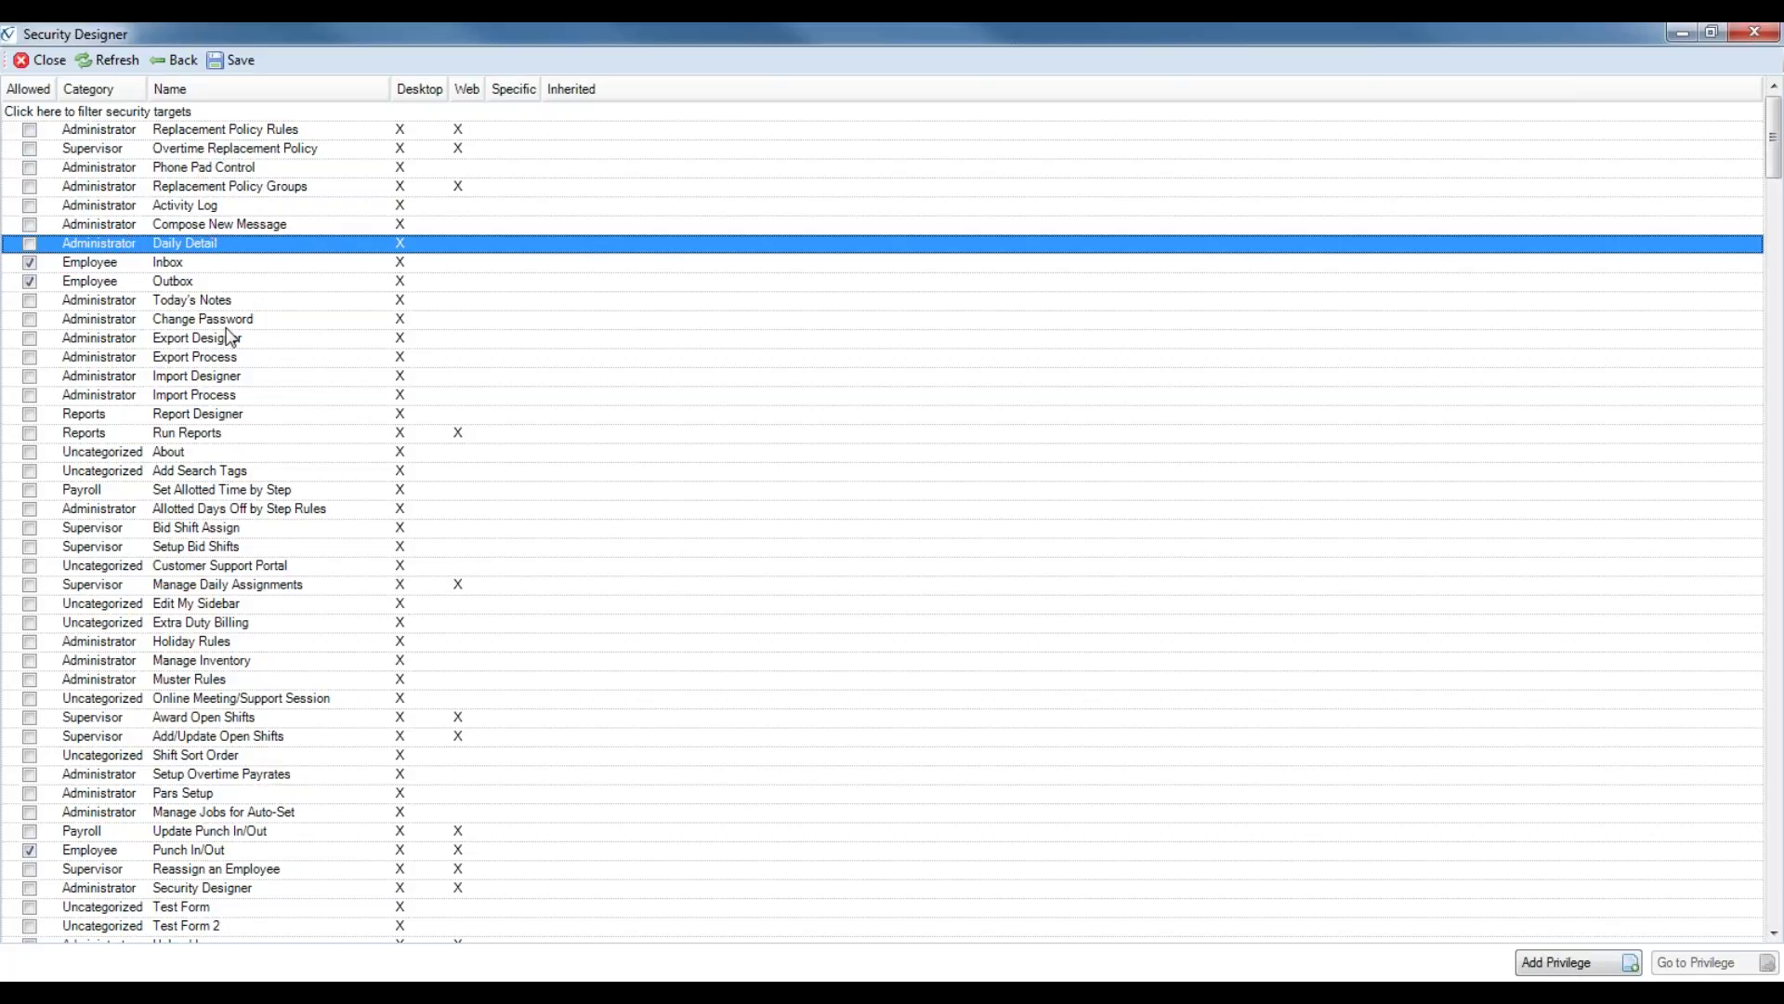
# Step: Examine the allowed and disallowed Reports, Supervisor, Administrator and Employee targets, singling out Add Employees to Schedule and Daily Schedule
pyautogui.scroll(-11, 214, 269)
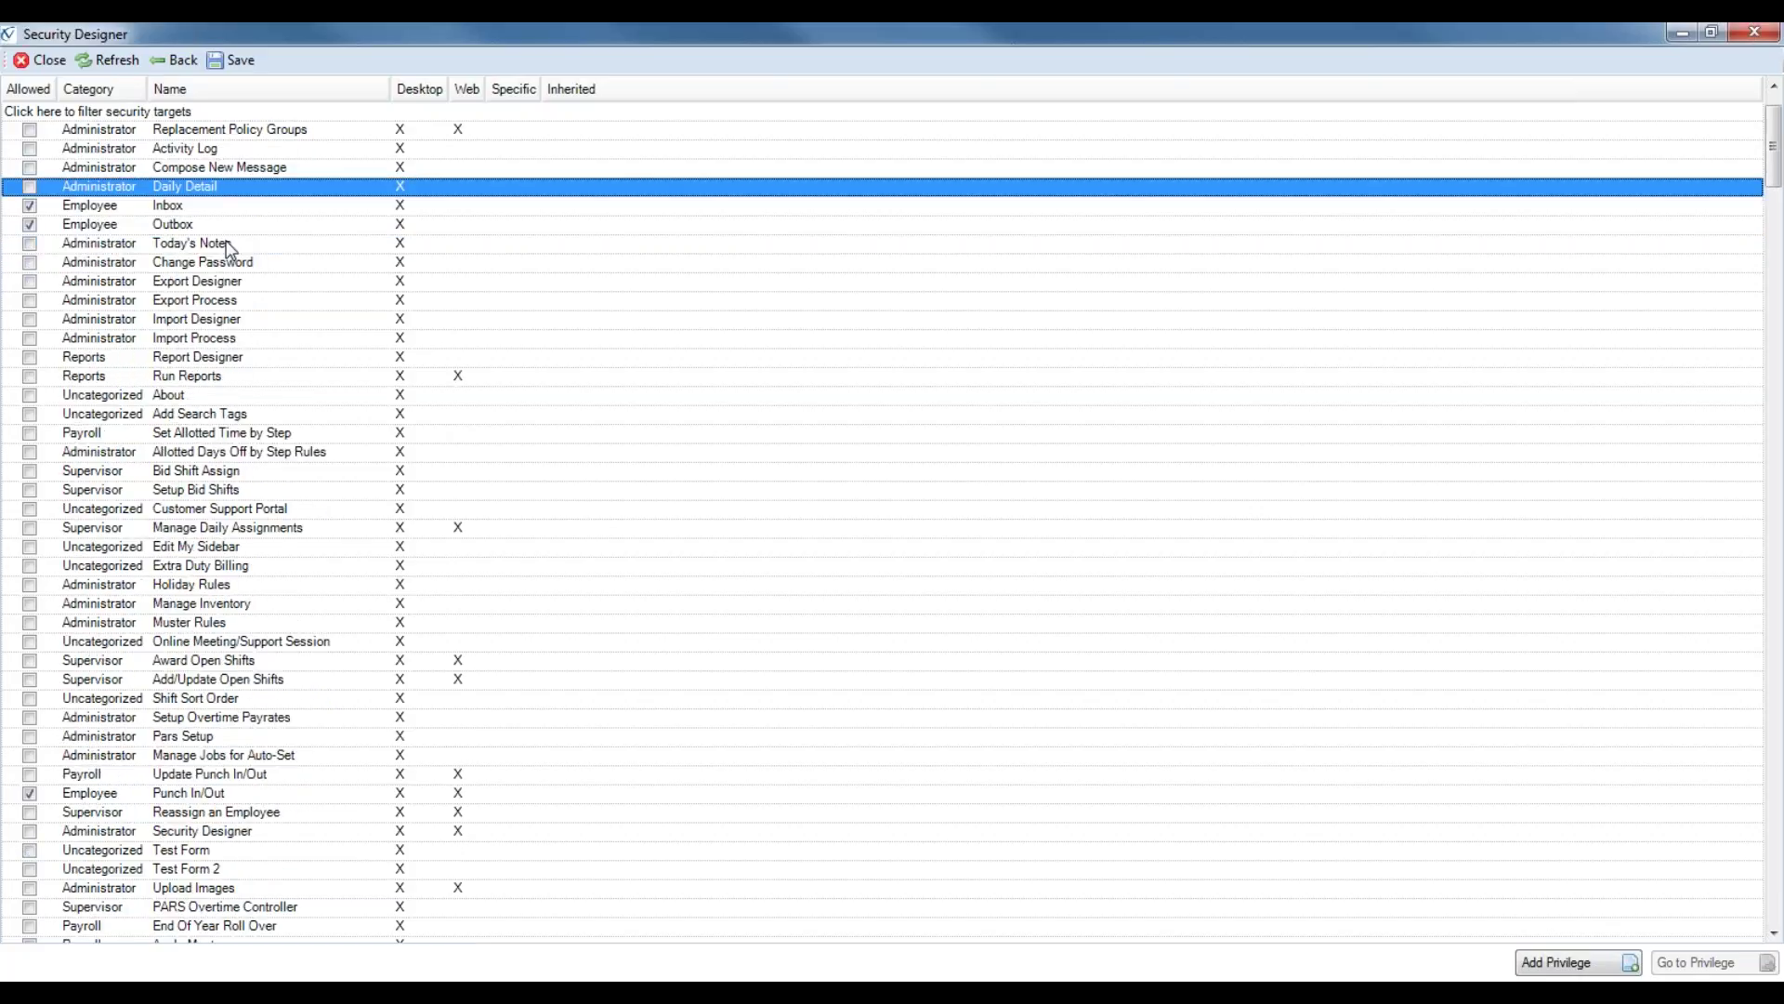
pyautogui.scroll(-4, 261, 582)
pyautogui.scroll(-5, 246, 639)
pyautogui.scroll(-1, 223, 716)
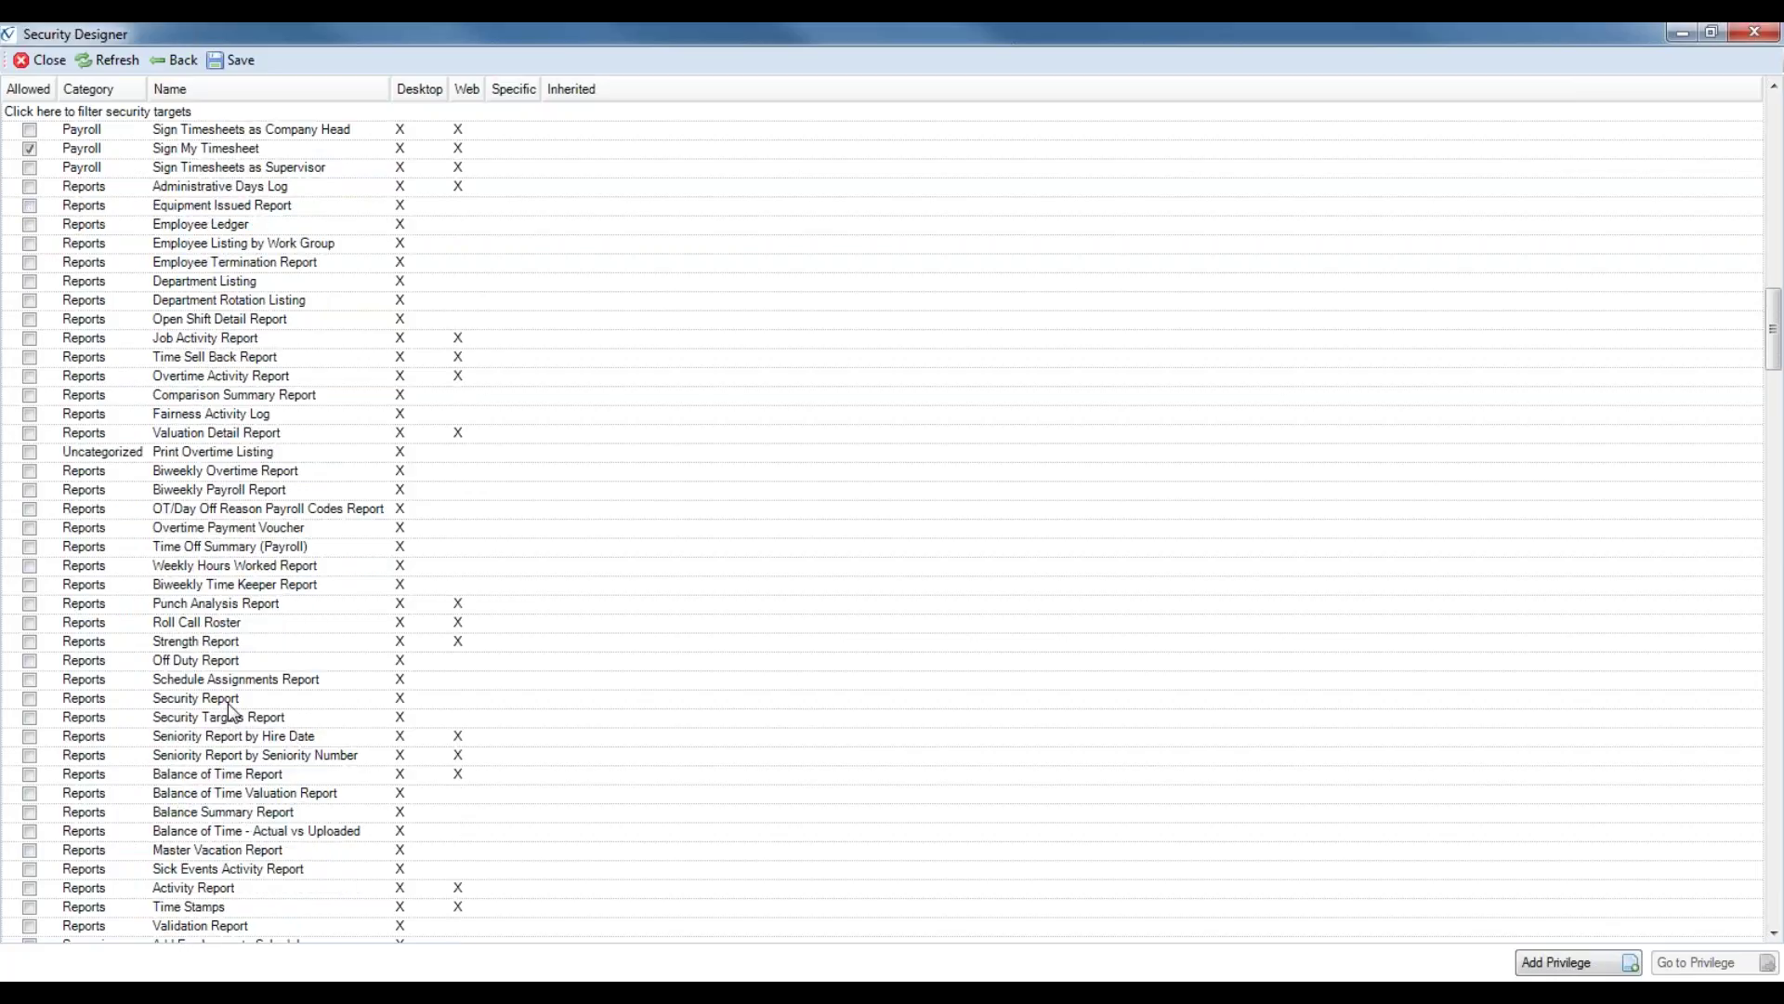
pyautogui.scroll(-1, 206, 855)
pyautogui.click(231, 891)
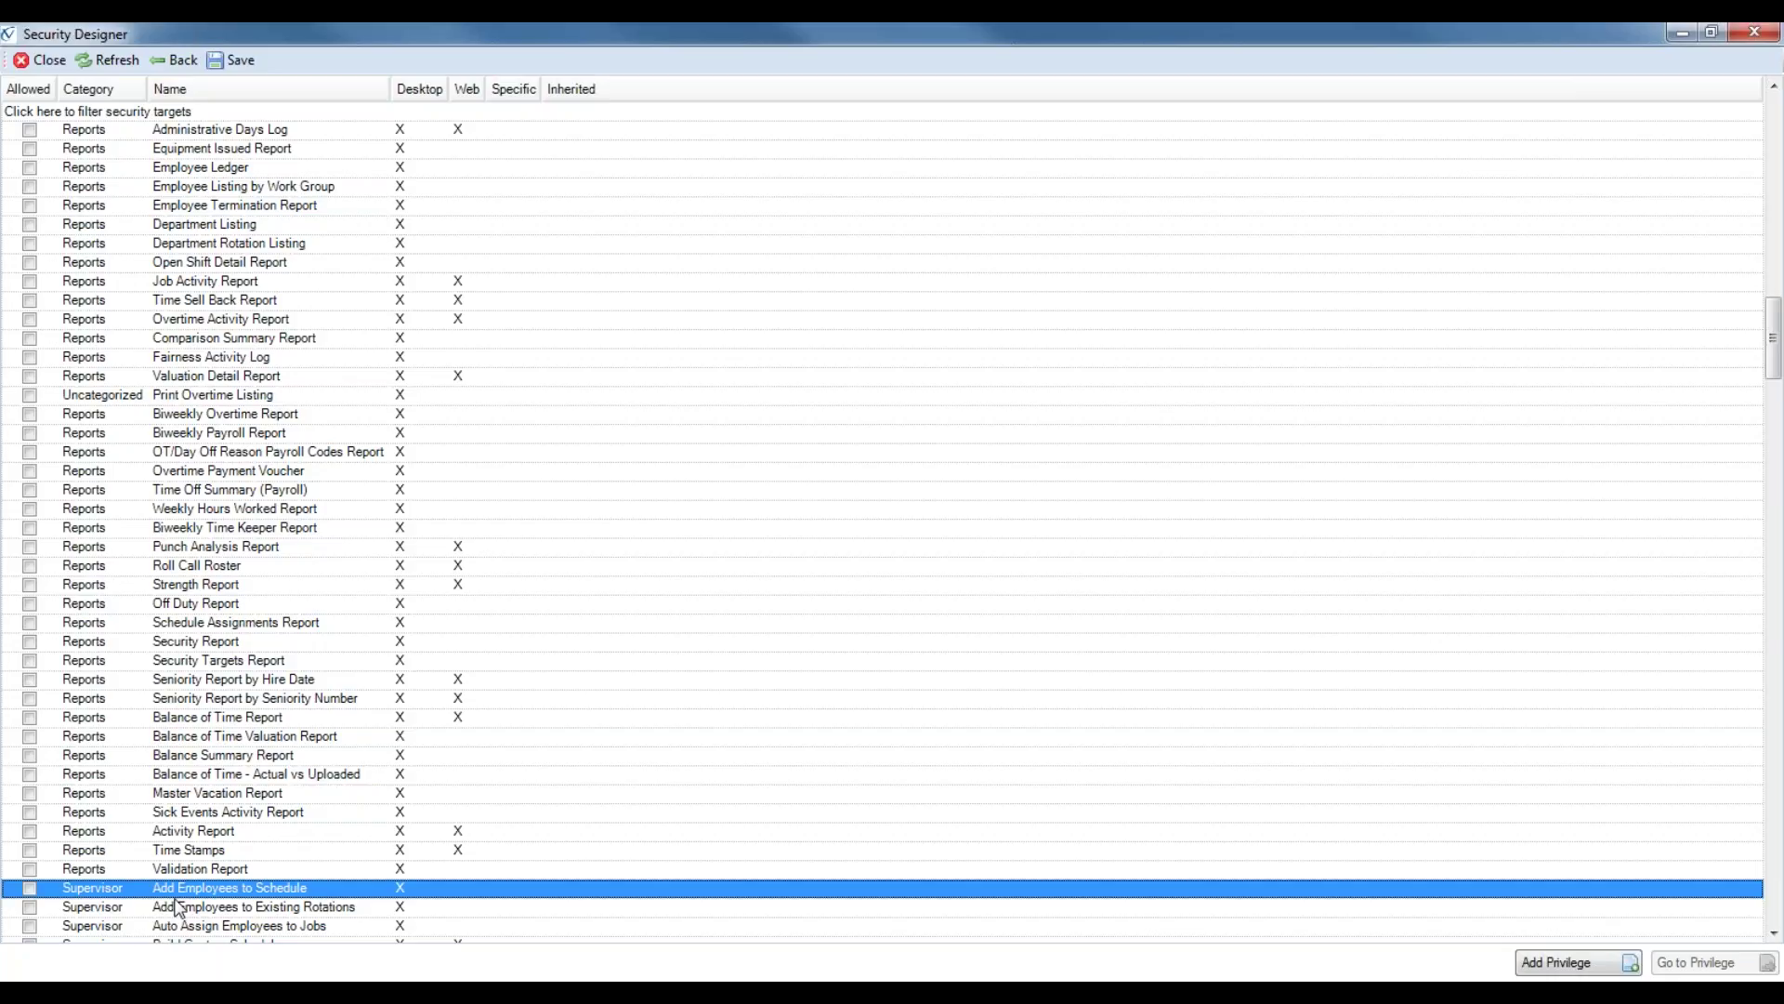
pyautogui.scroll(-4, 97, 442)
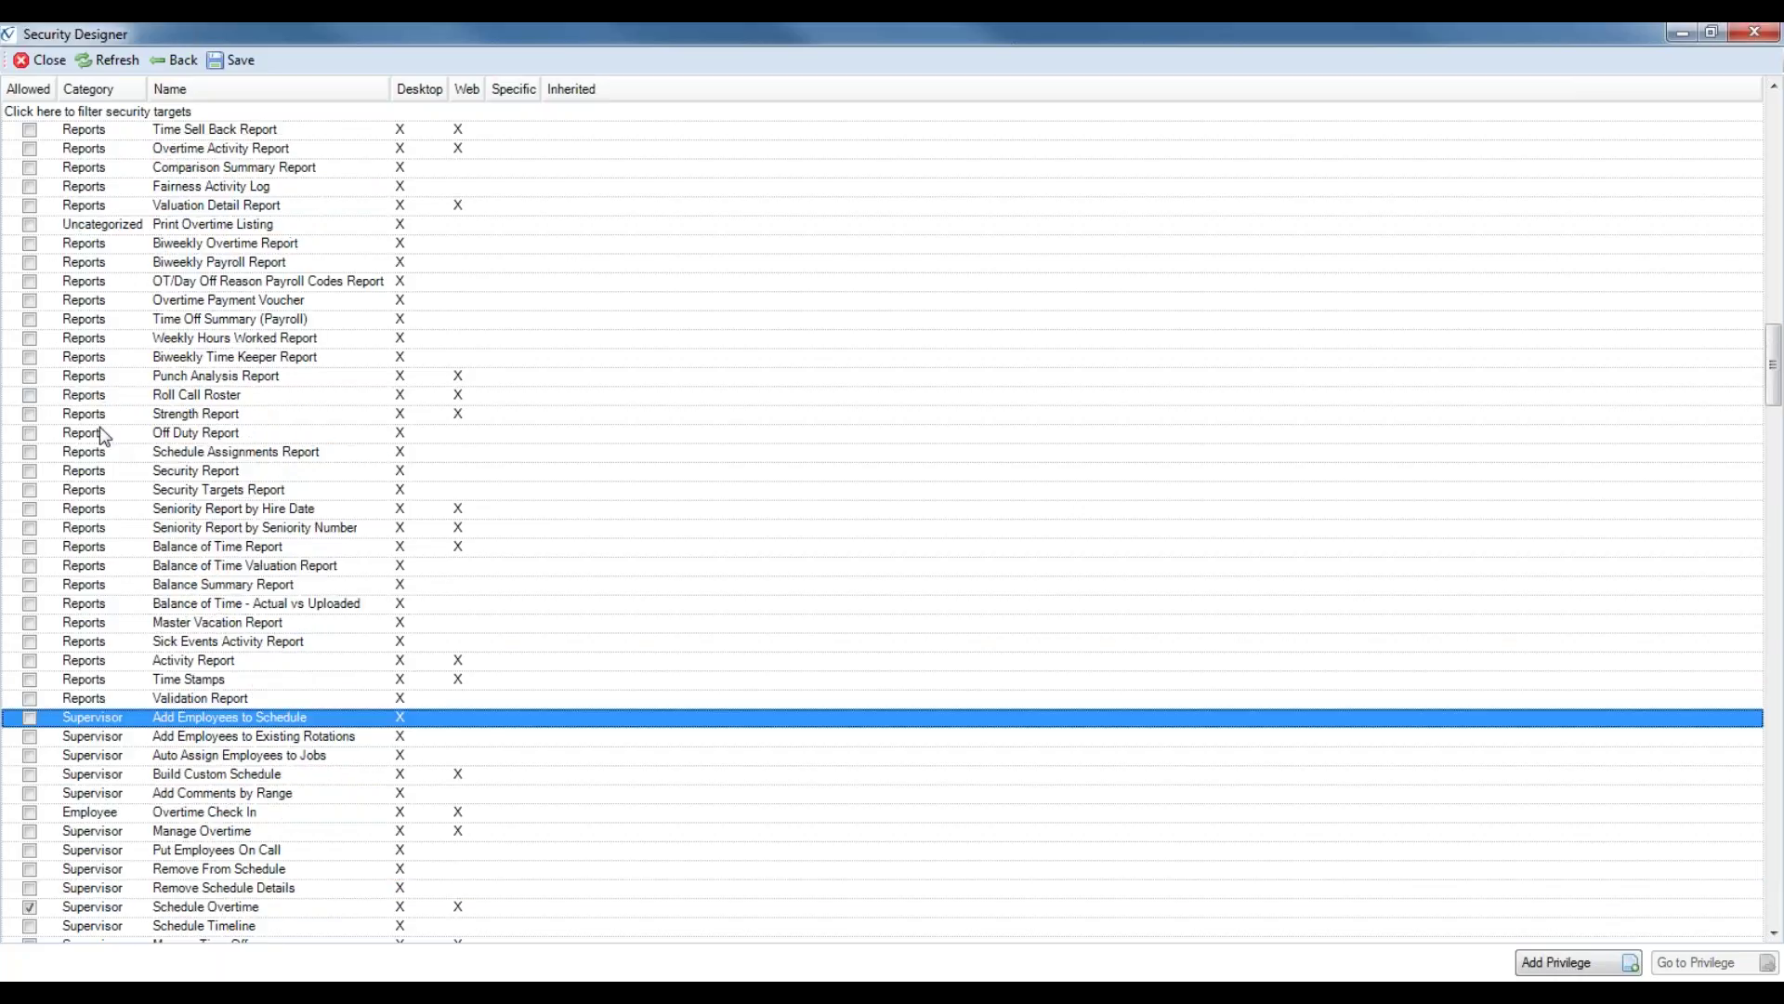
pyautogui.scroll(-5, 98, 442)
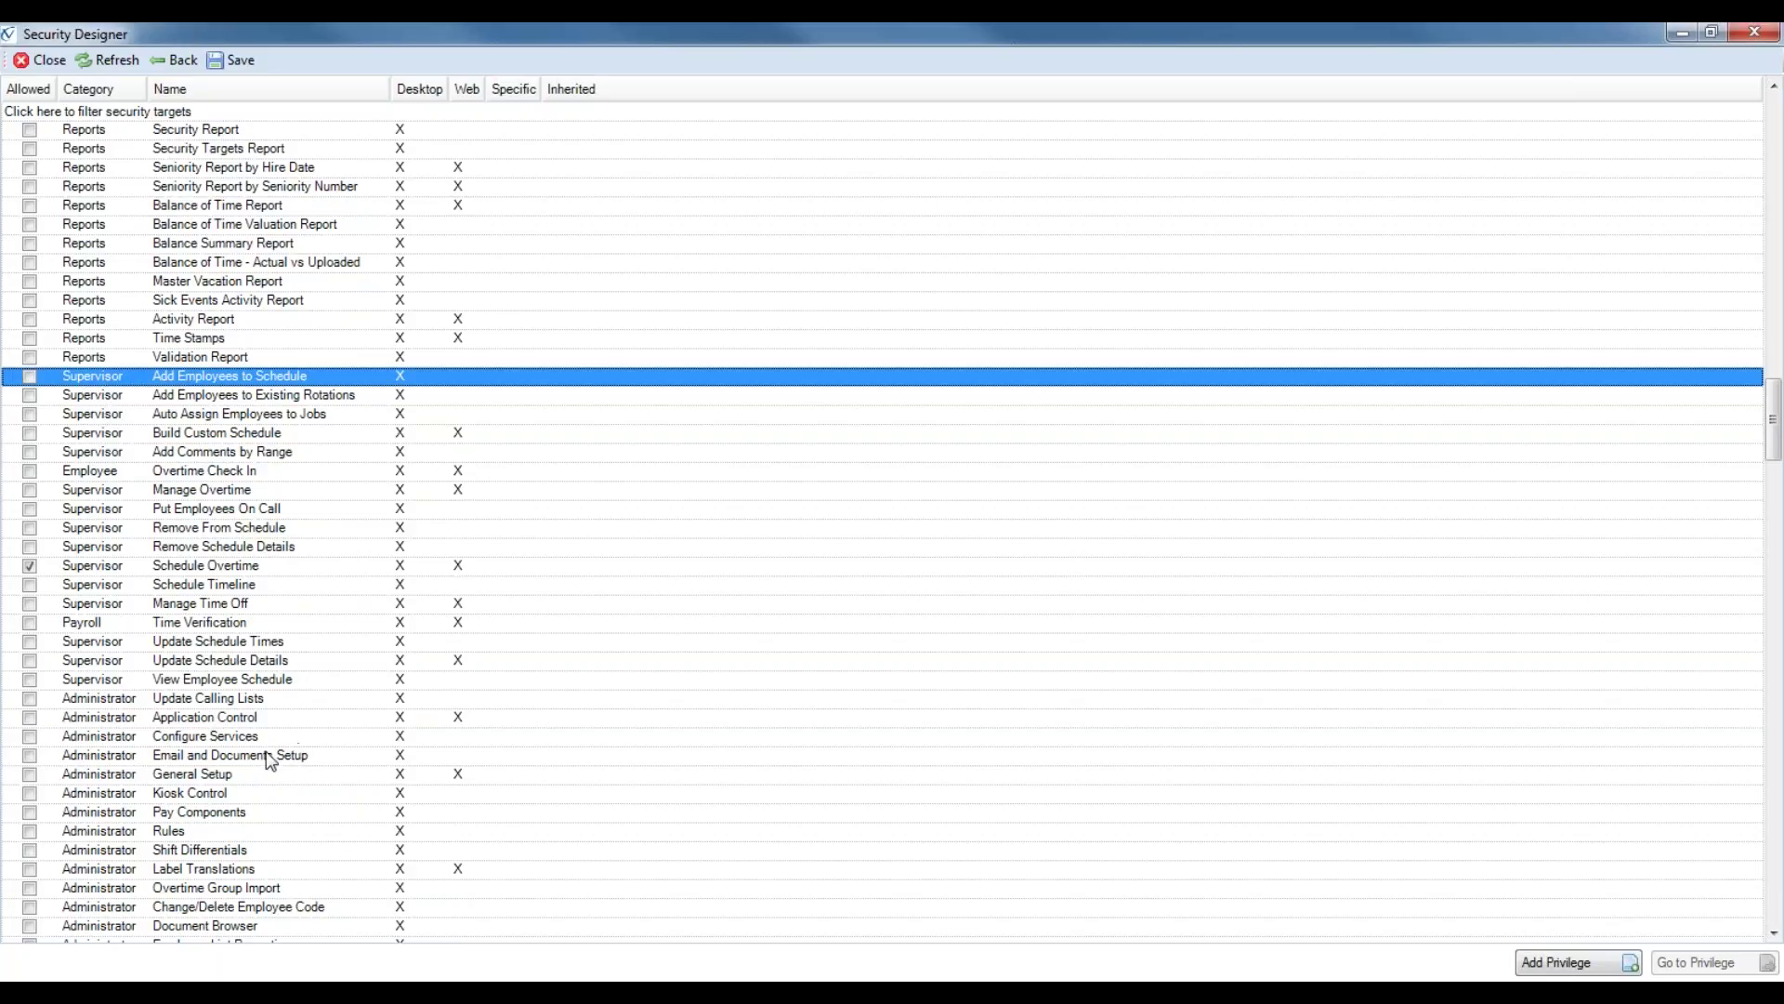
pyautogui.scroll(-3, 264, 766)
pyautogui.scroll(-11, 260, 770)
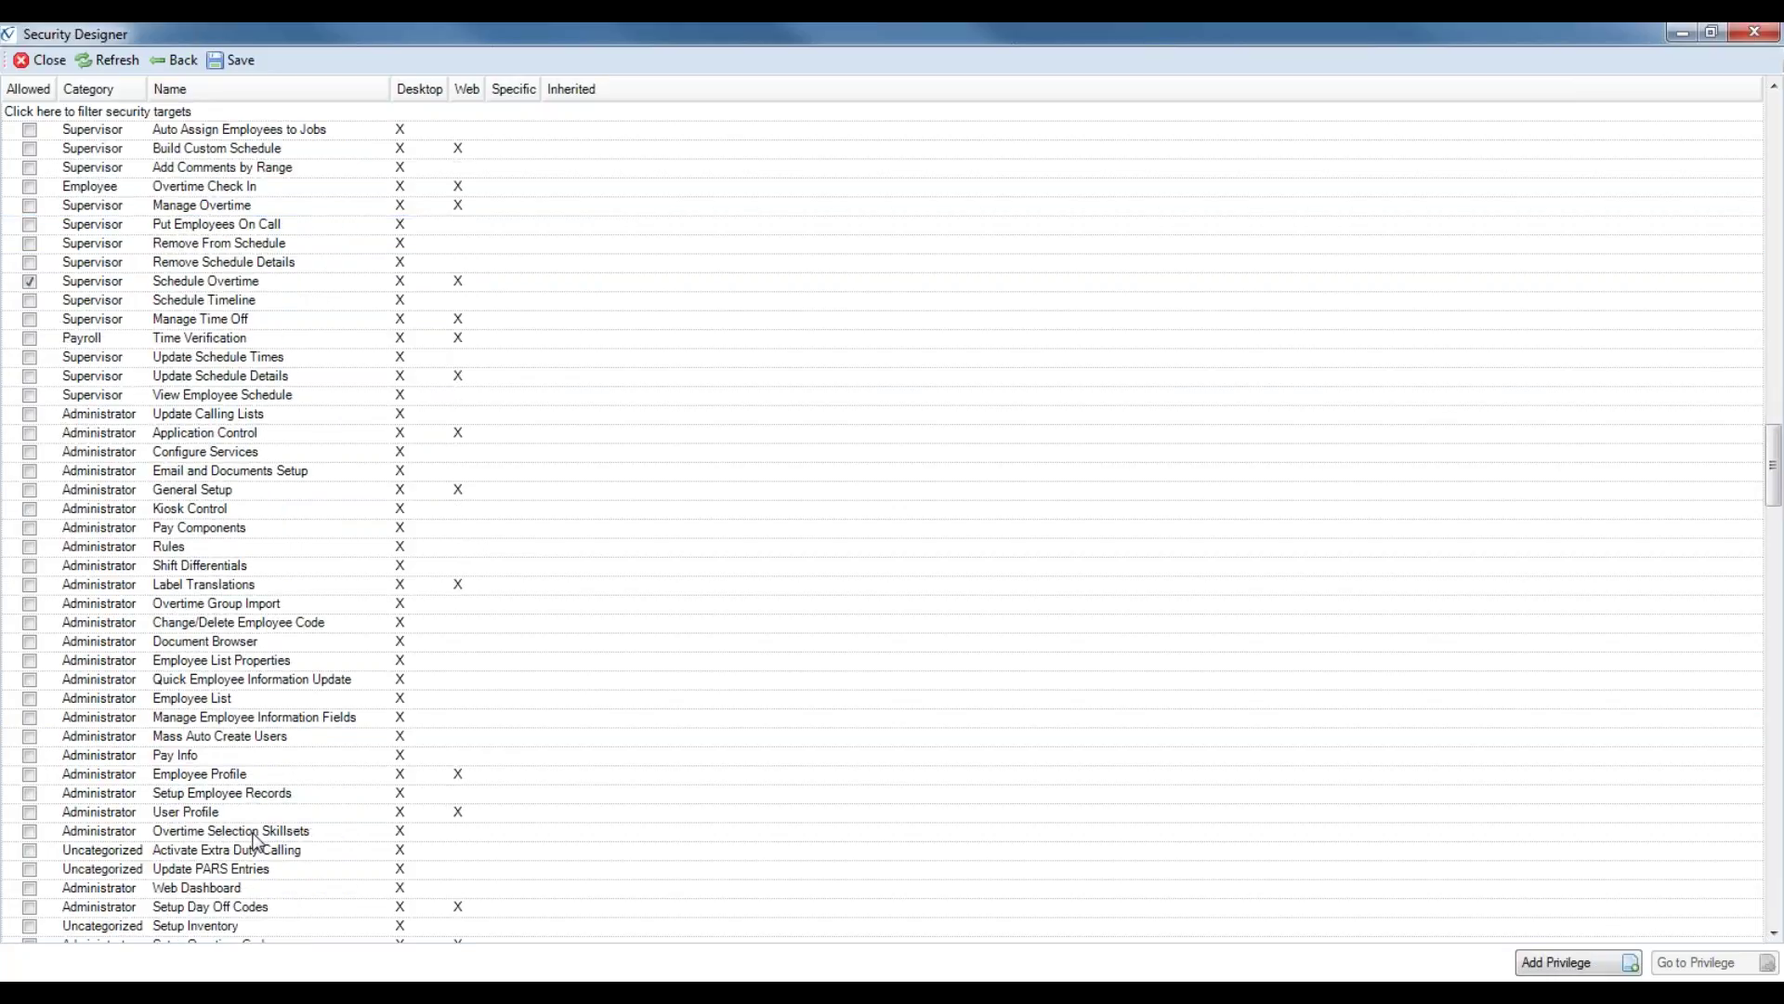
pyautogui.scroll(-16, 223, 878)
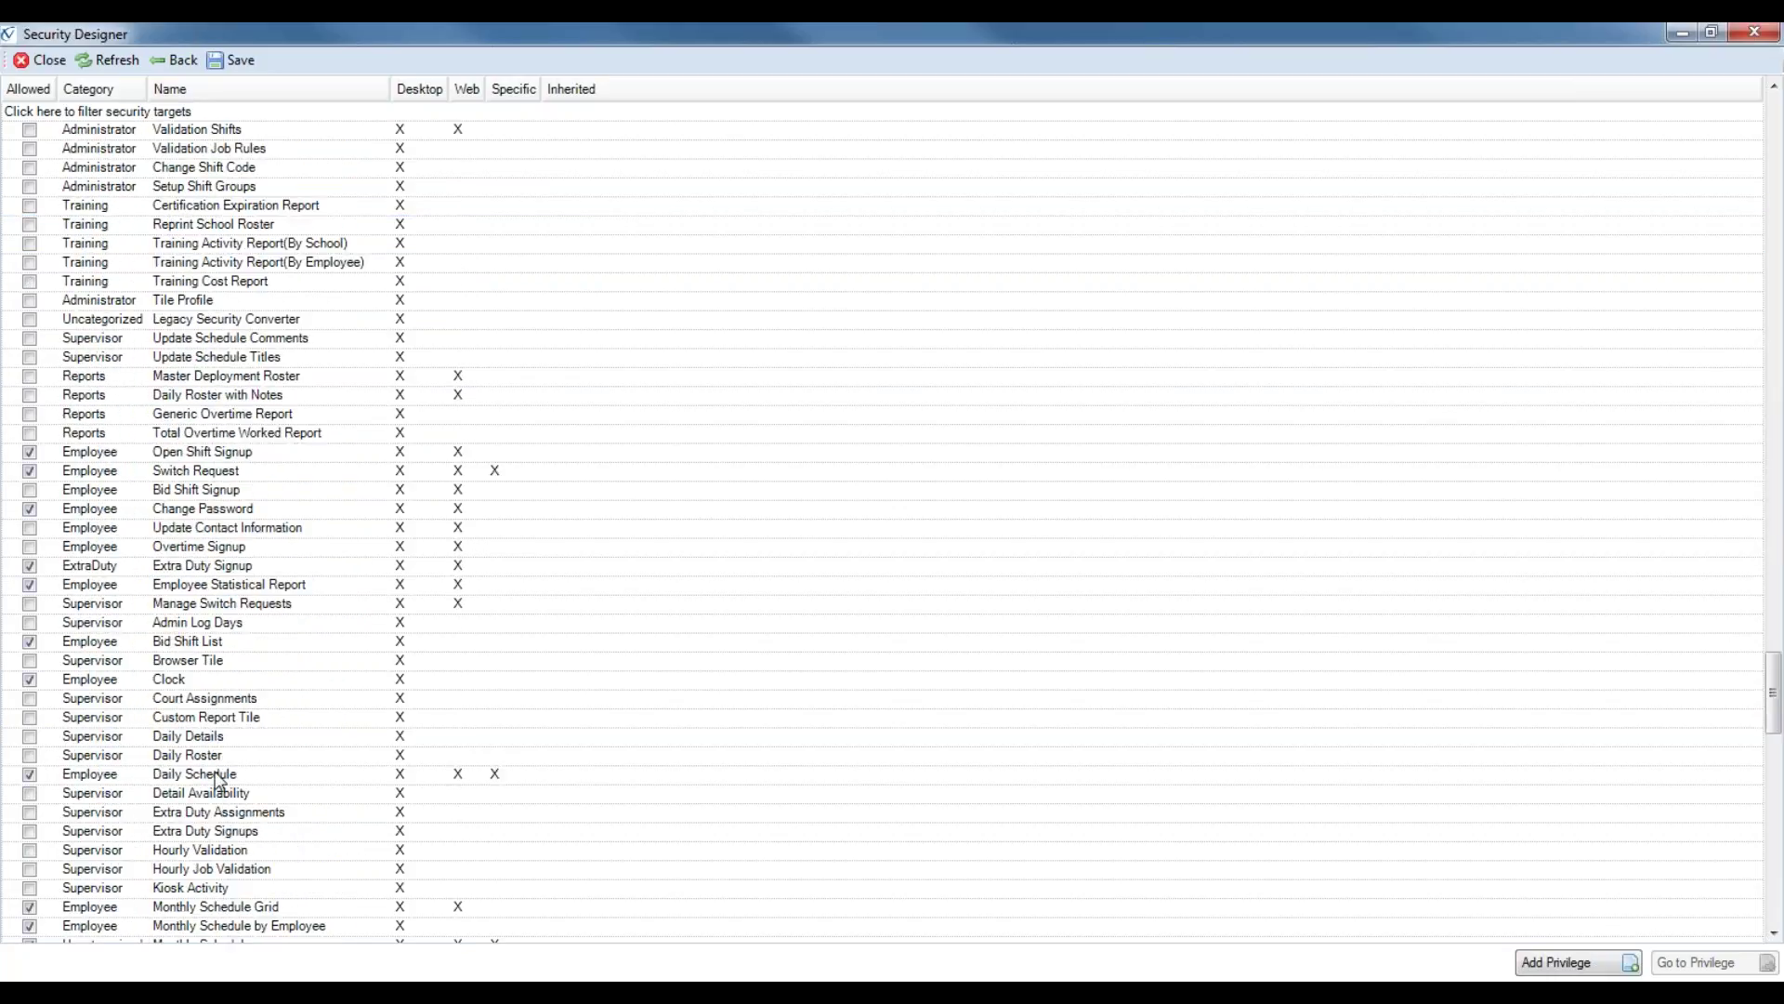
pyautogui.click(219, 777)
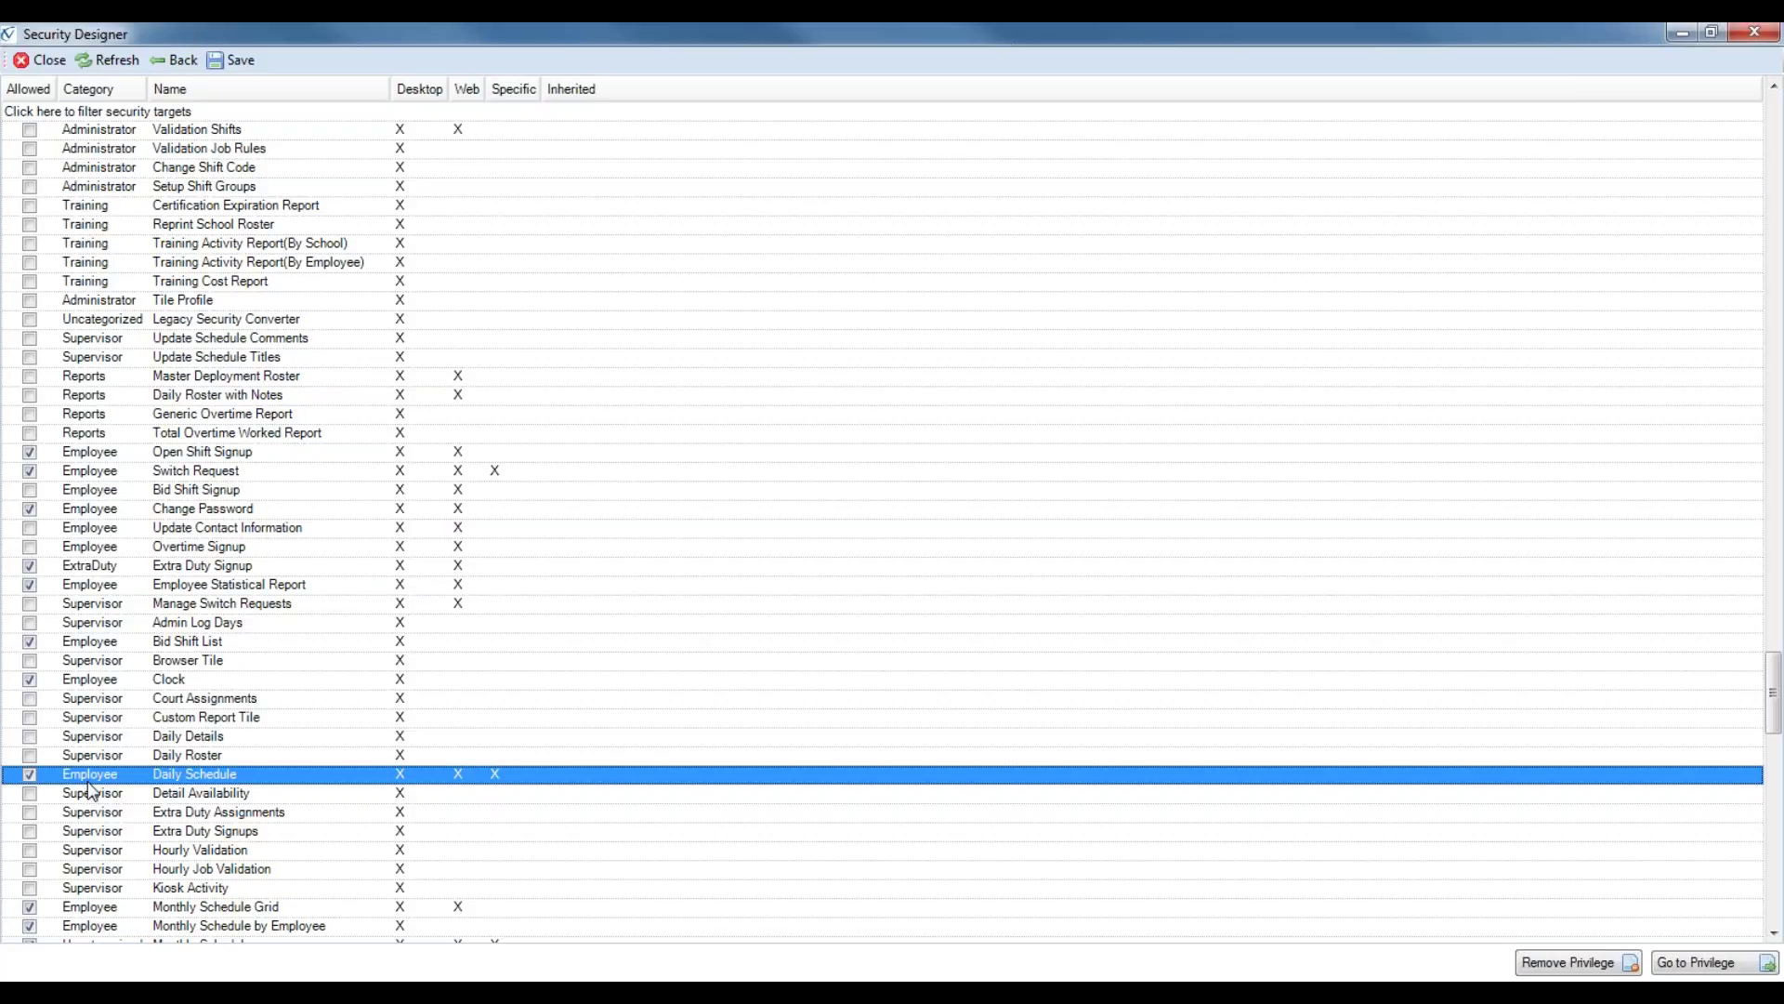
# Step: Compare the Desktop and Web availability of targets such as Replacement Policy Groups, Run Reports and Set Allotted Time by Step
pyautogui.click(420, 89)
pyautogui.scroll(15, 425, 195)
pyautogui.scroll(20, 423, 186)
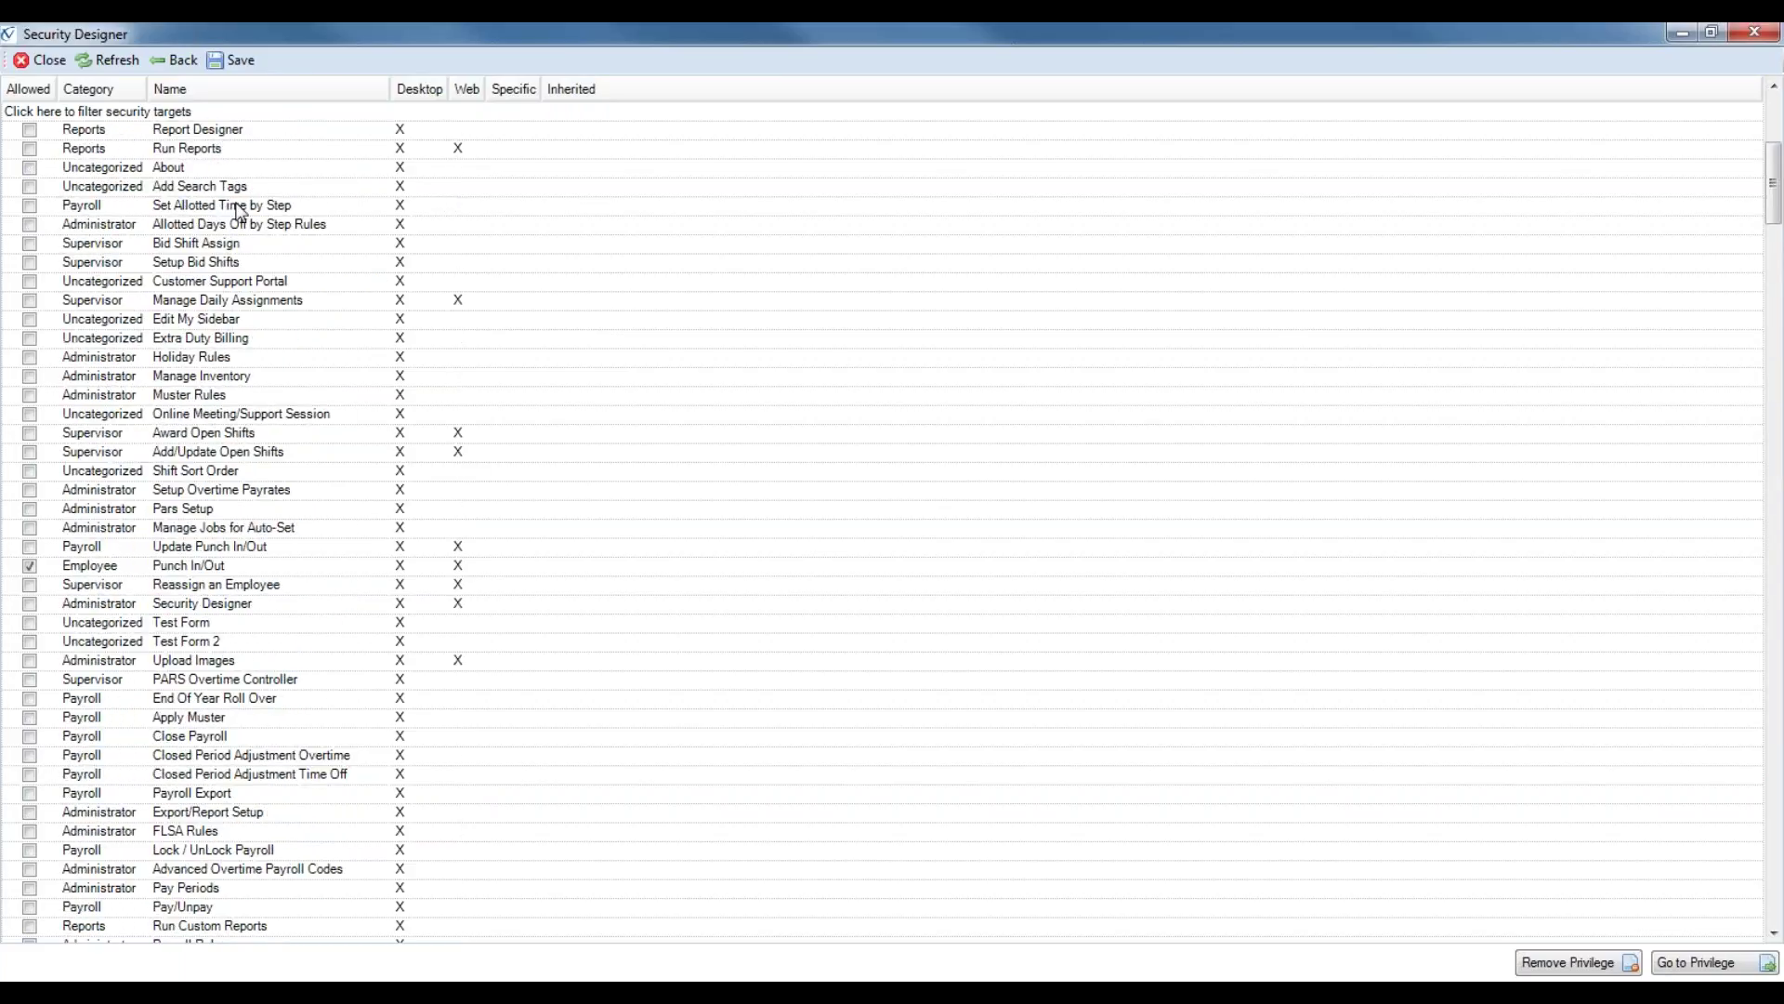
pyautogui.scroll(5, 279, 208)
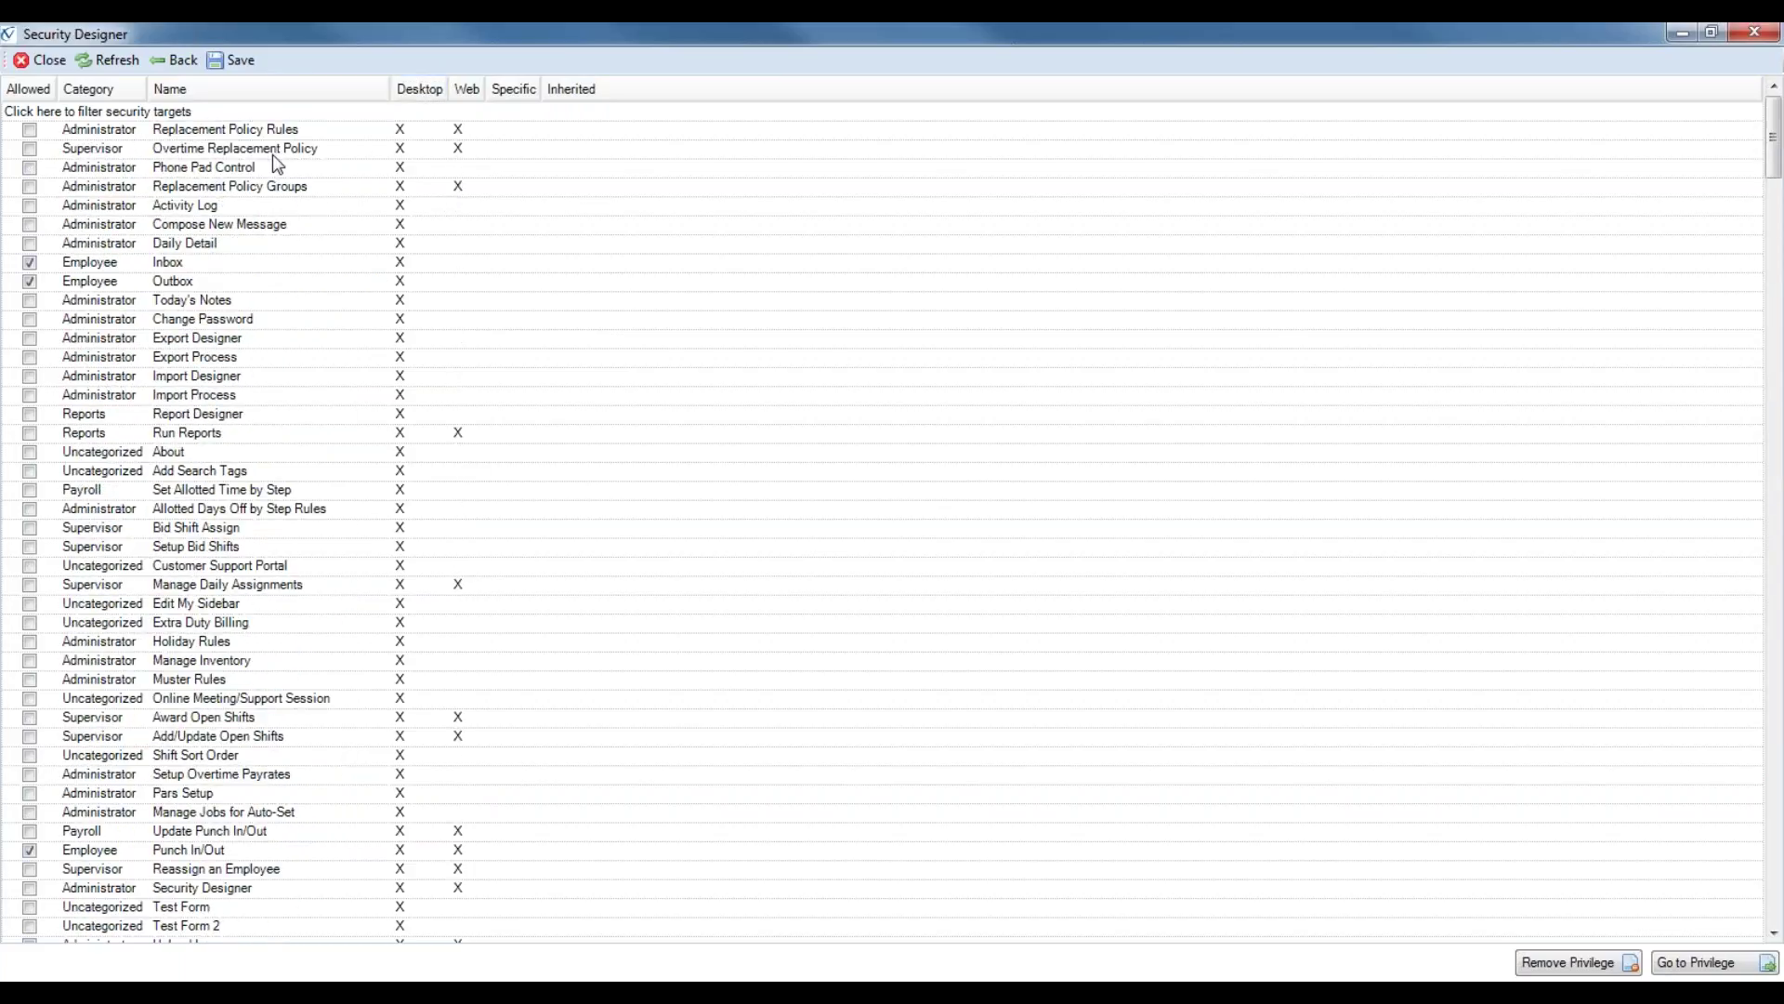
pyautogui.click(228, 191)
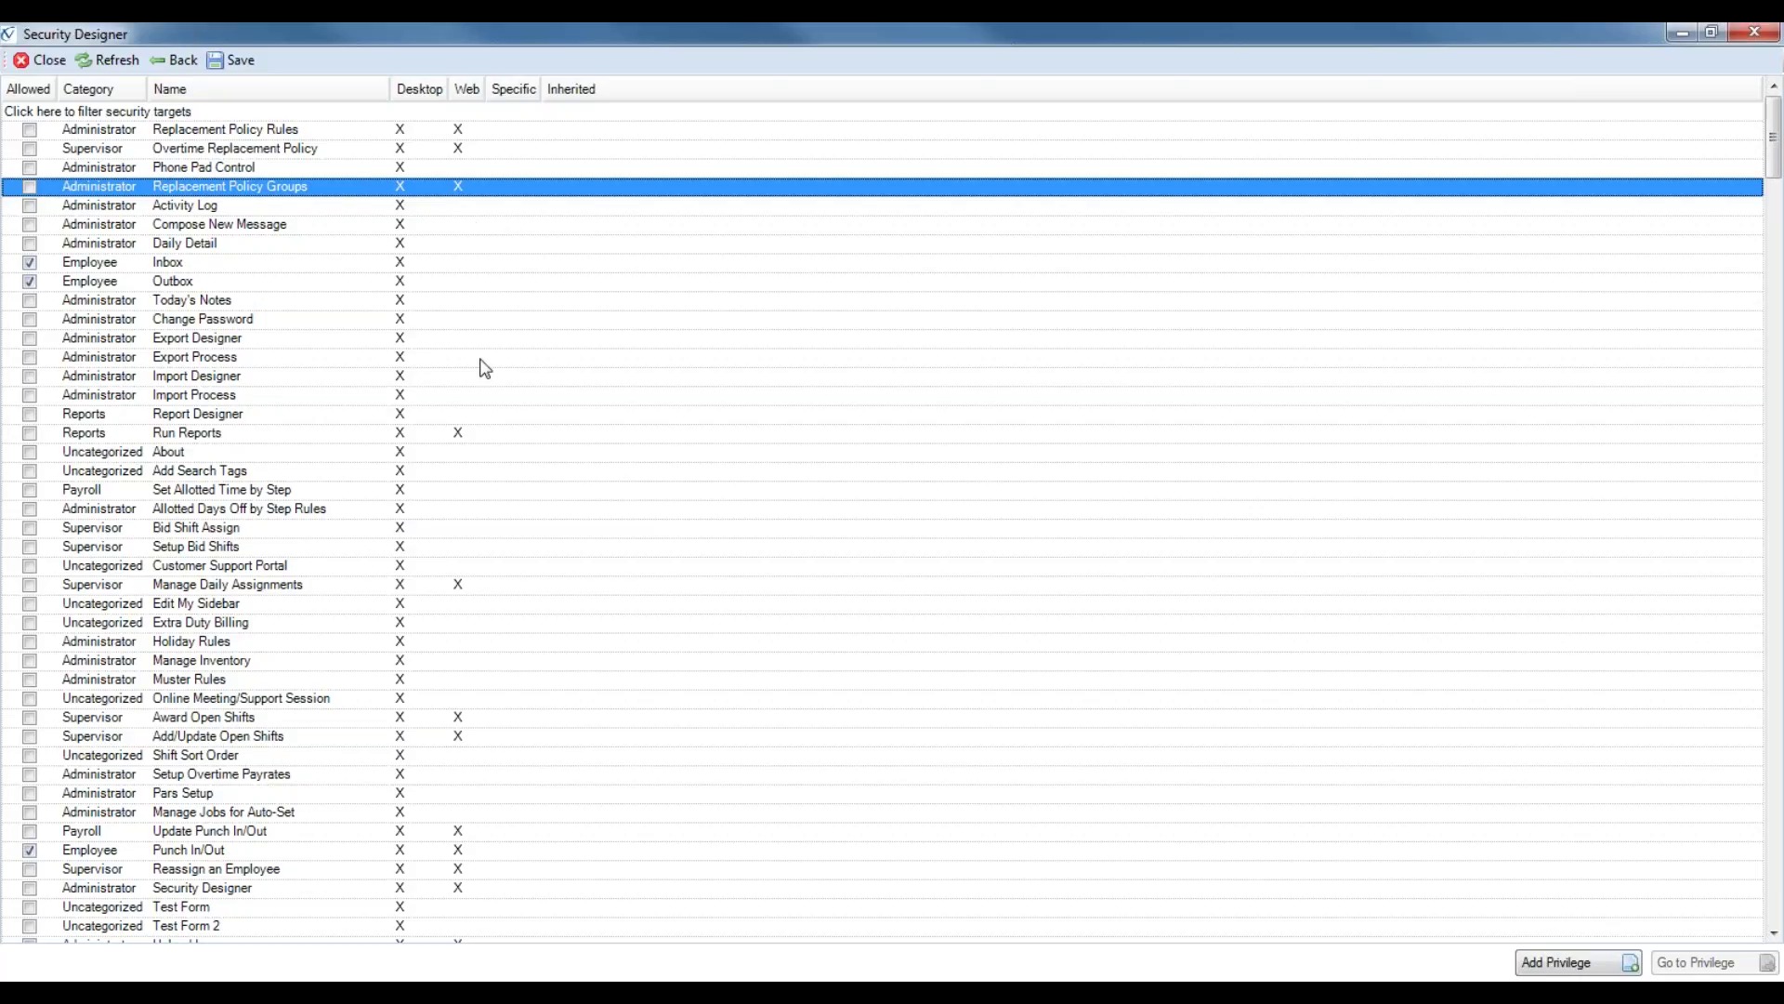
pyautogui.click(456, 128)
pyautogui.click(380, 436)
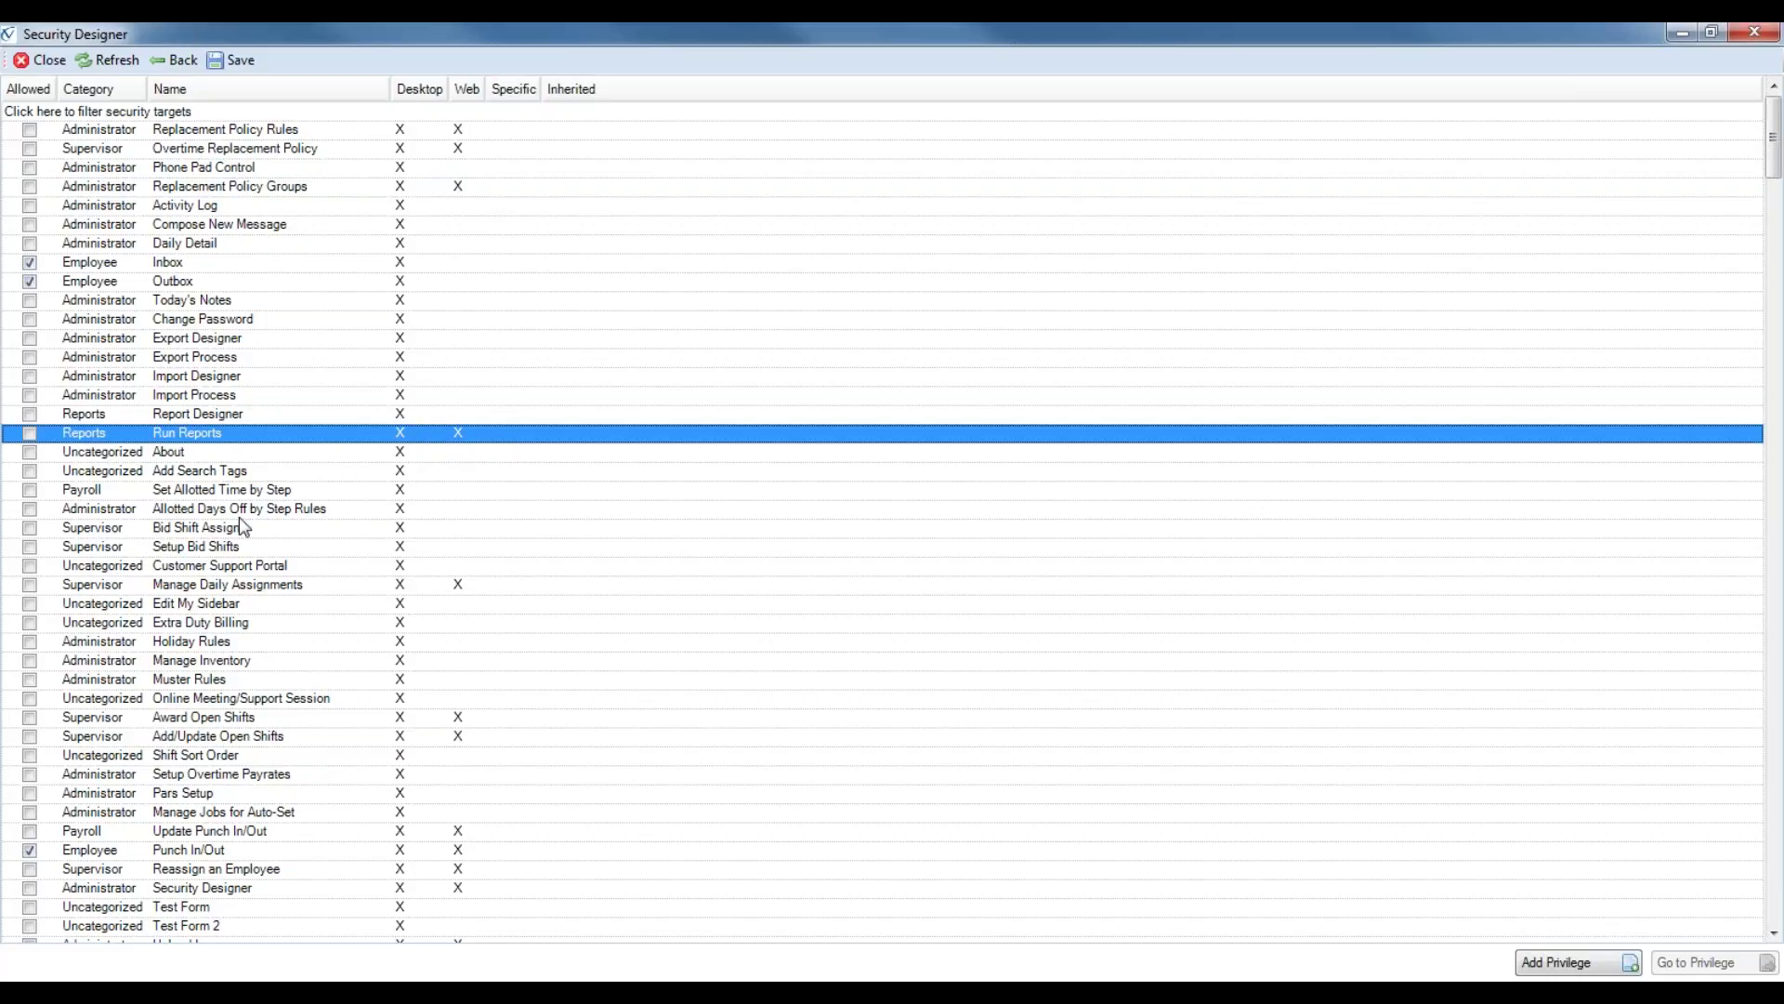
pyautogui.click(217, 493)
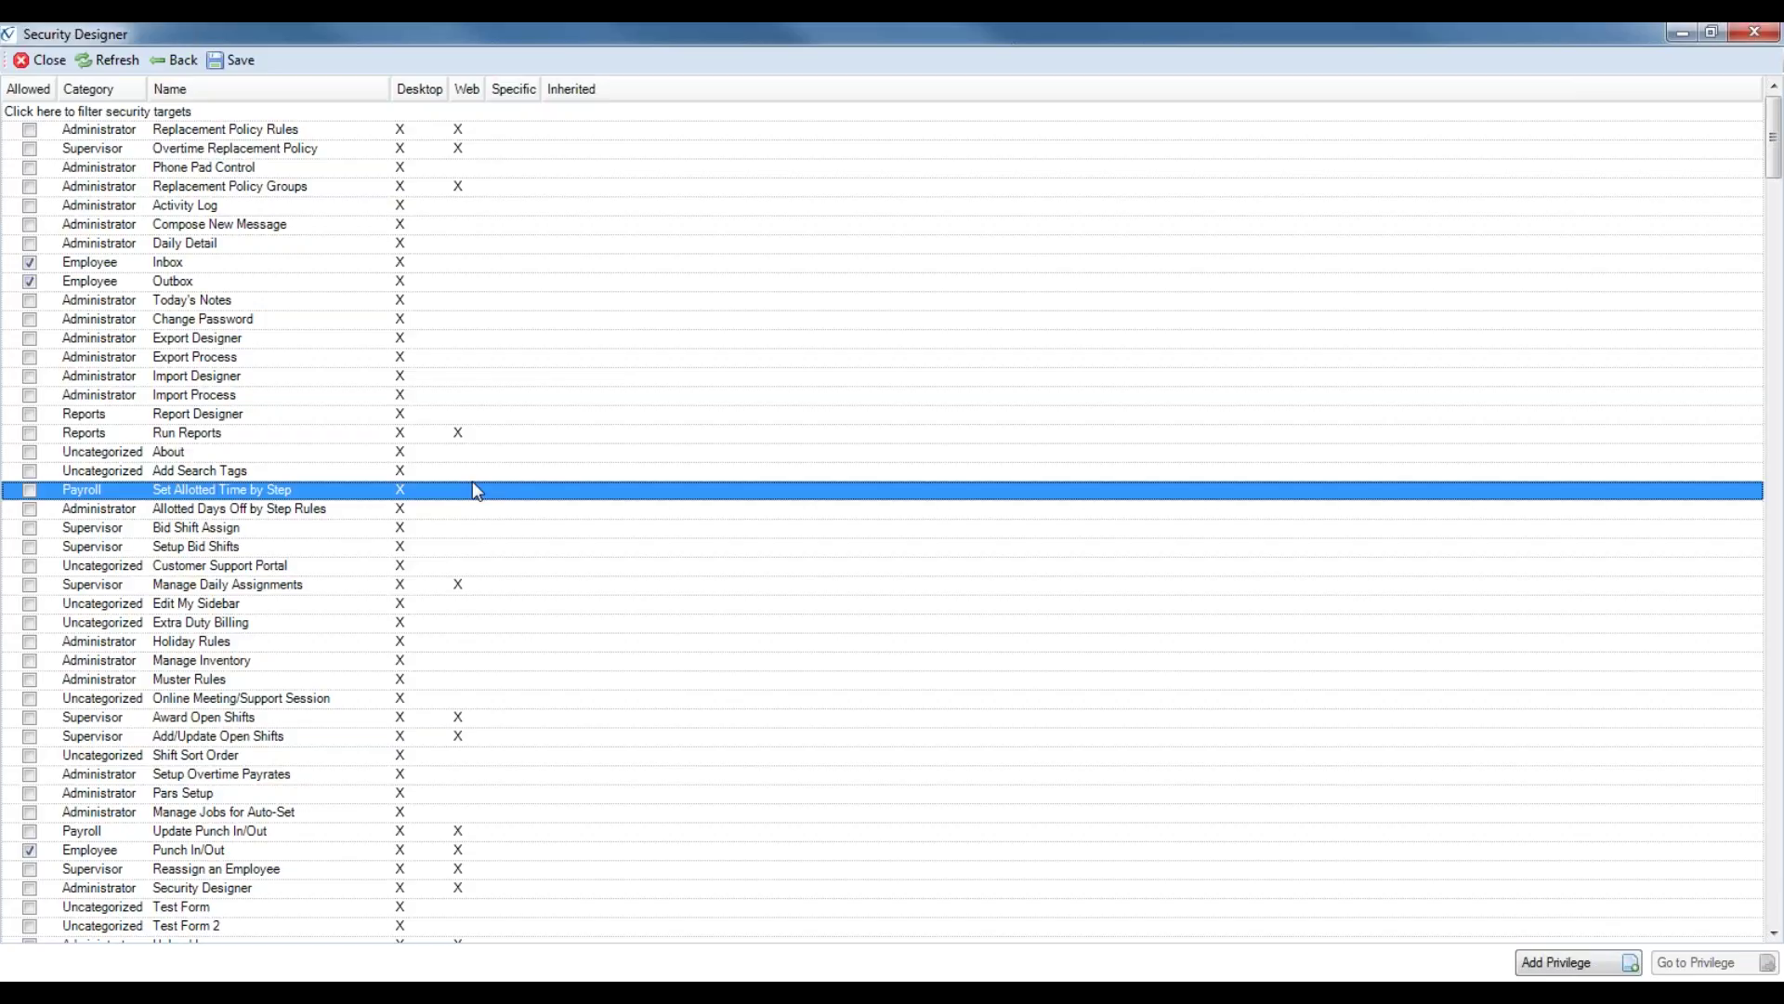
# Step: Sort the security targets by Specific so that those with specific privileges come first
pyautogui.click(523, 164)
pyautogui.click(530, 112)
pyautogui.press('Escape')
pyautogui.click(534, 93)
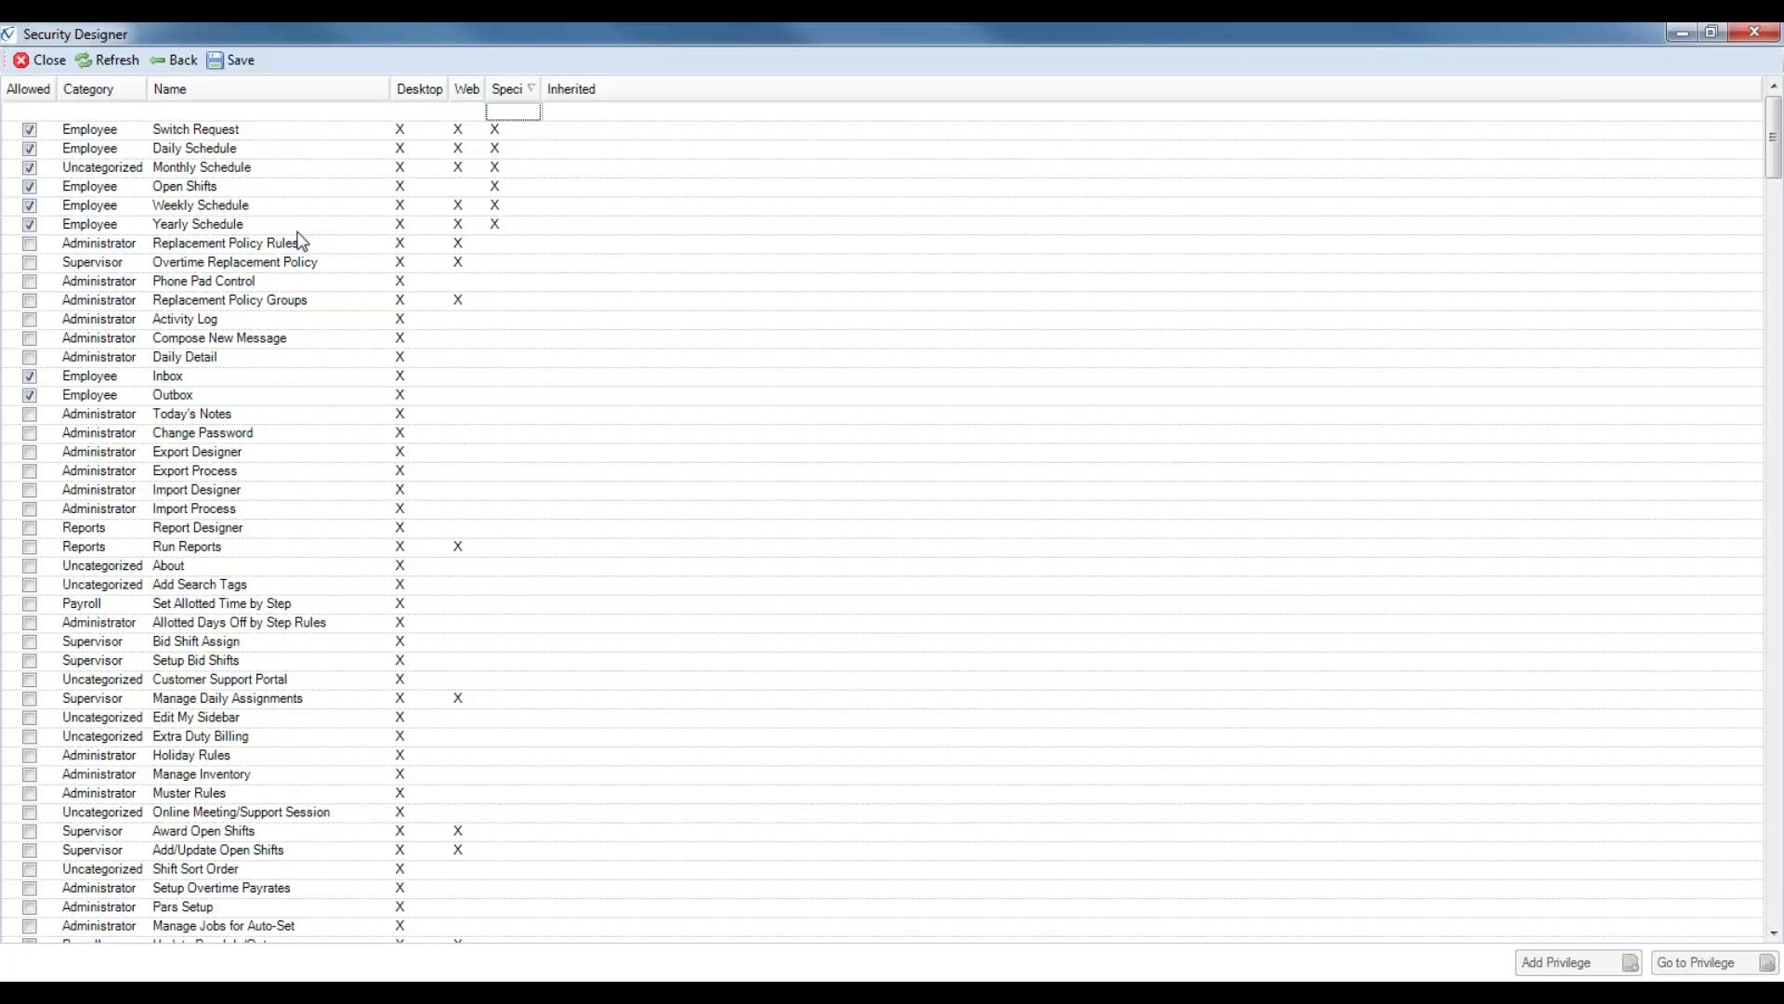
# Step: Leave only All Shifts selected in the Viewable rules of the Basic User default privilege, clearing All Groups and All Employees, and save
pyautogui.click(168, 67)
pyautogui.click(109, 177)
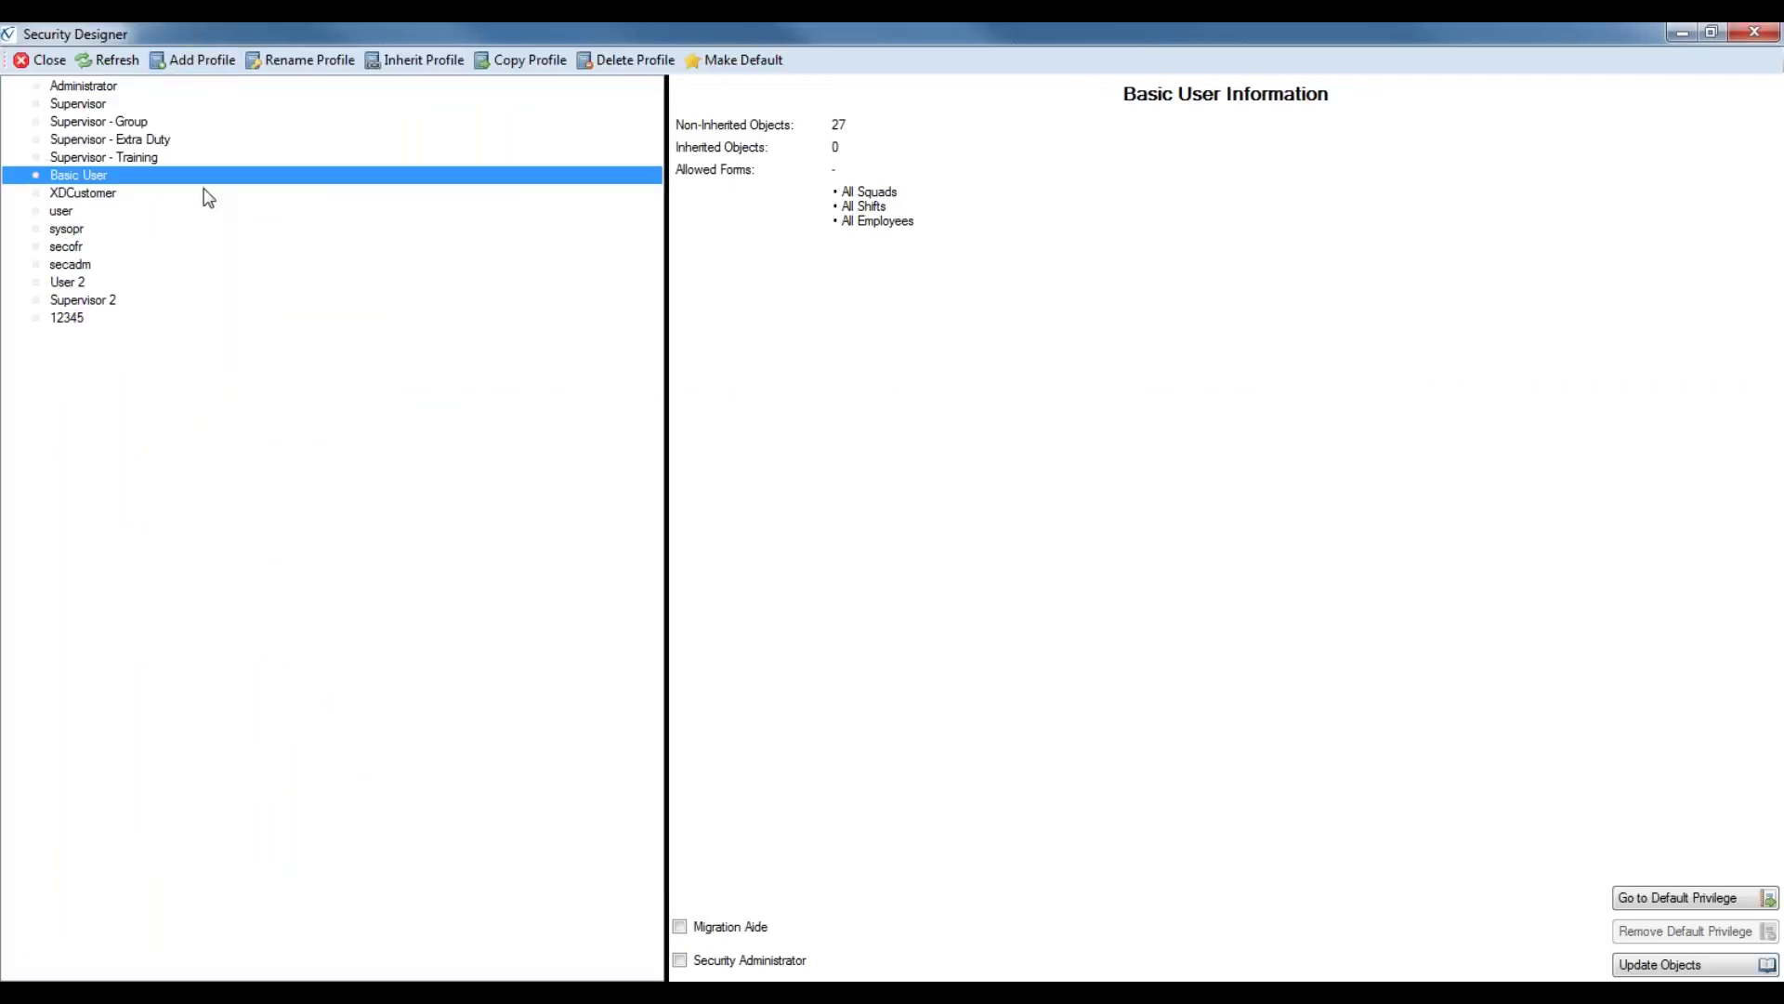
pyautogui.click(1664, 899)
pyautogui.click(59, 173)
pyautogui.click(52, 410)
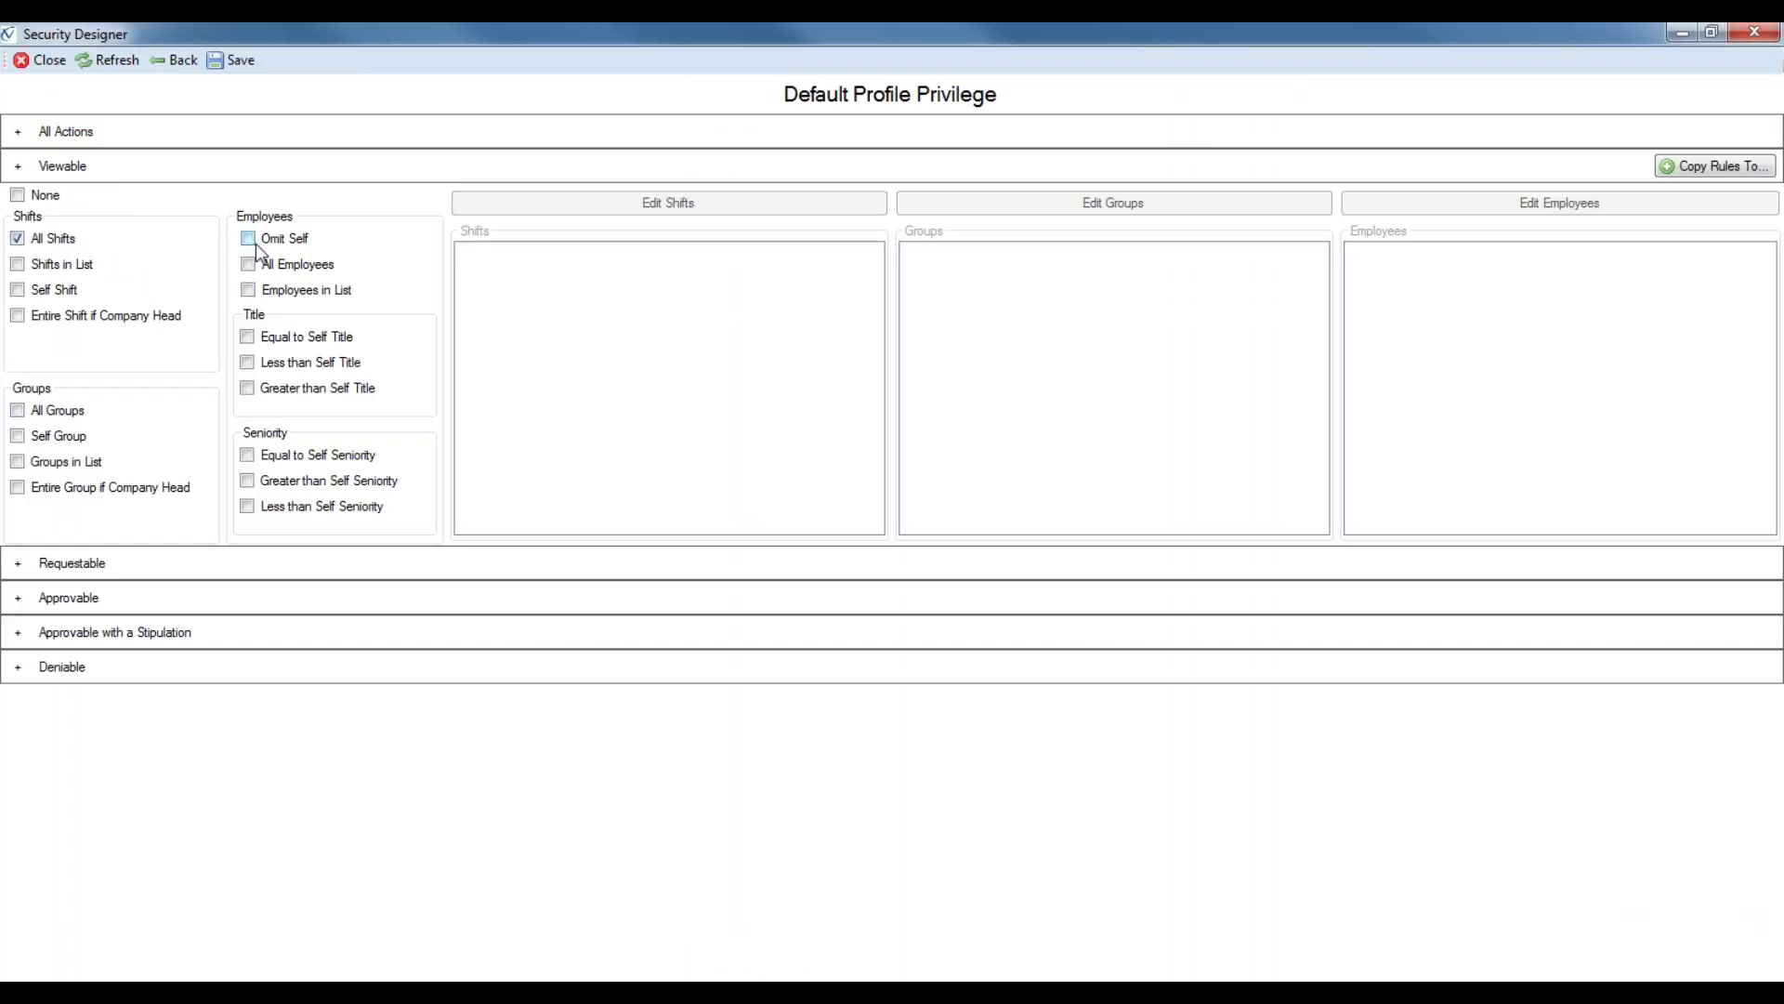
pyautogui.click(251, 63)
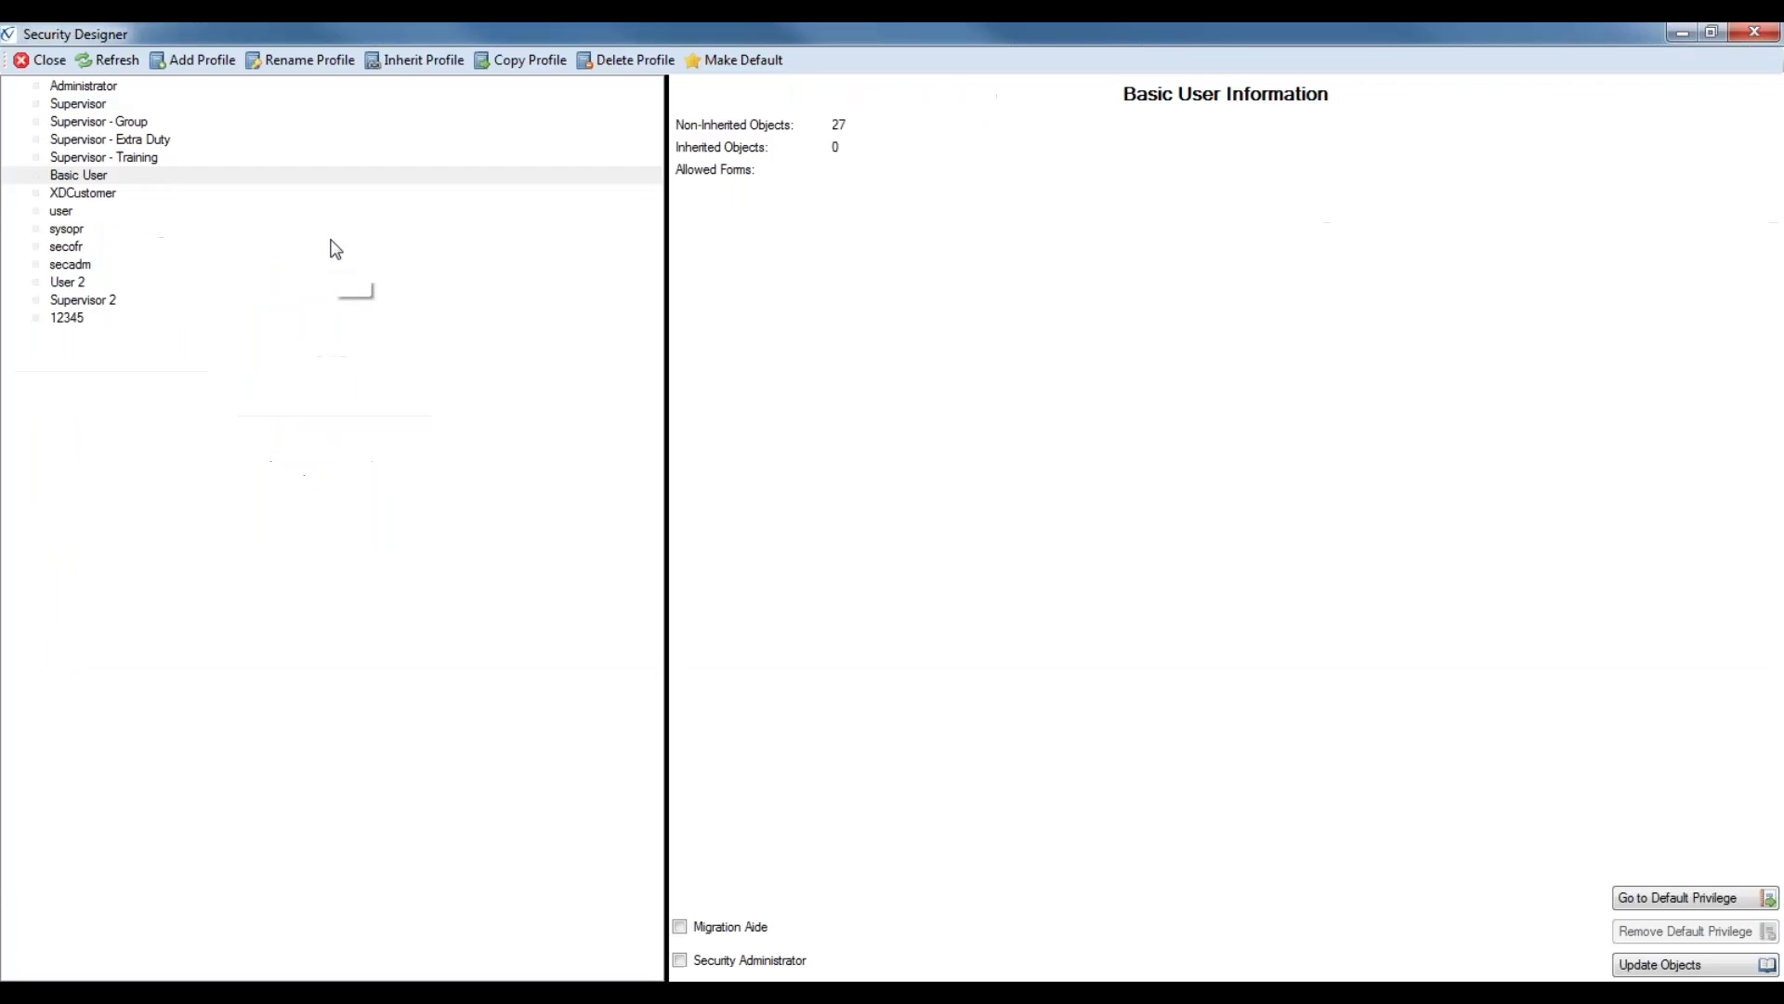
# Step: Reopen the Basic User objects sorted by Specific, inspect the Daily Schedule privilege's own rules and return to the object list
pyautogui.click(118, 179)
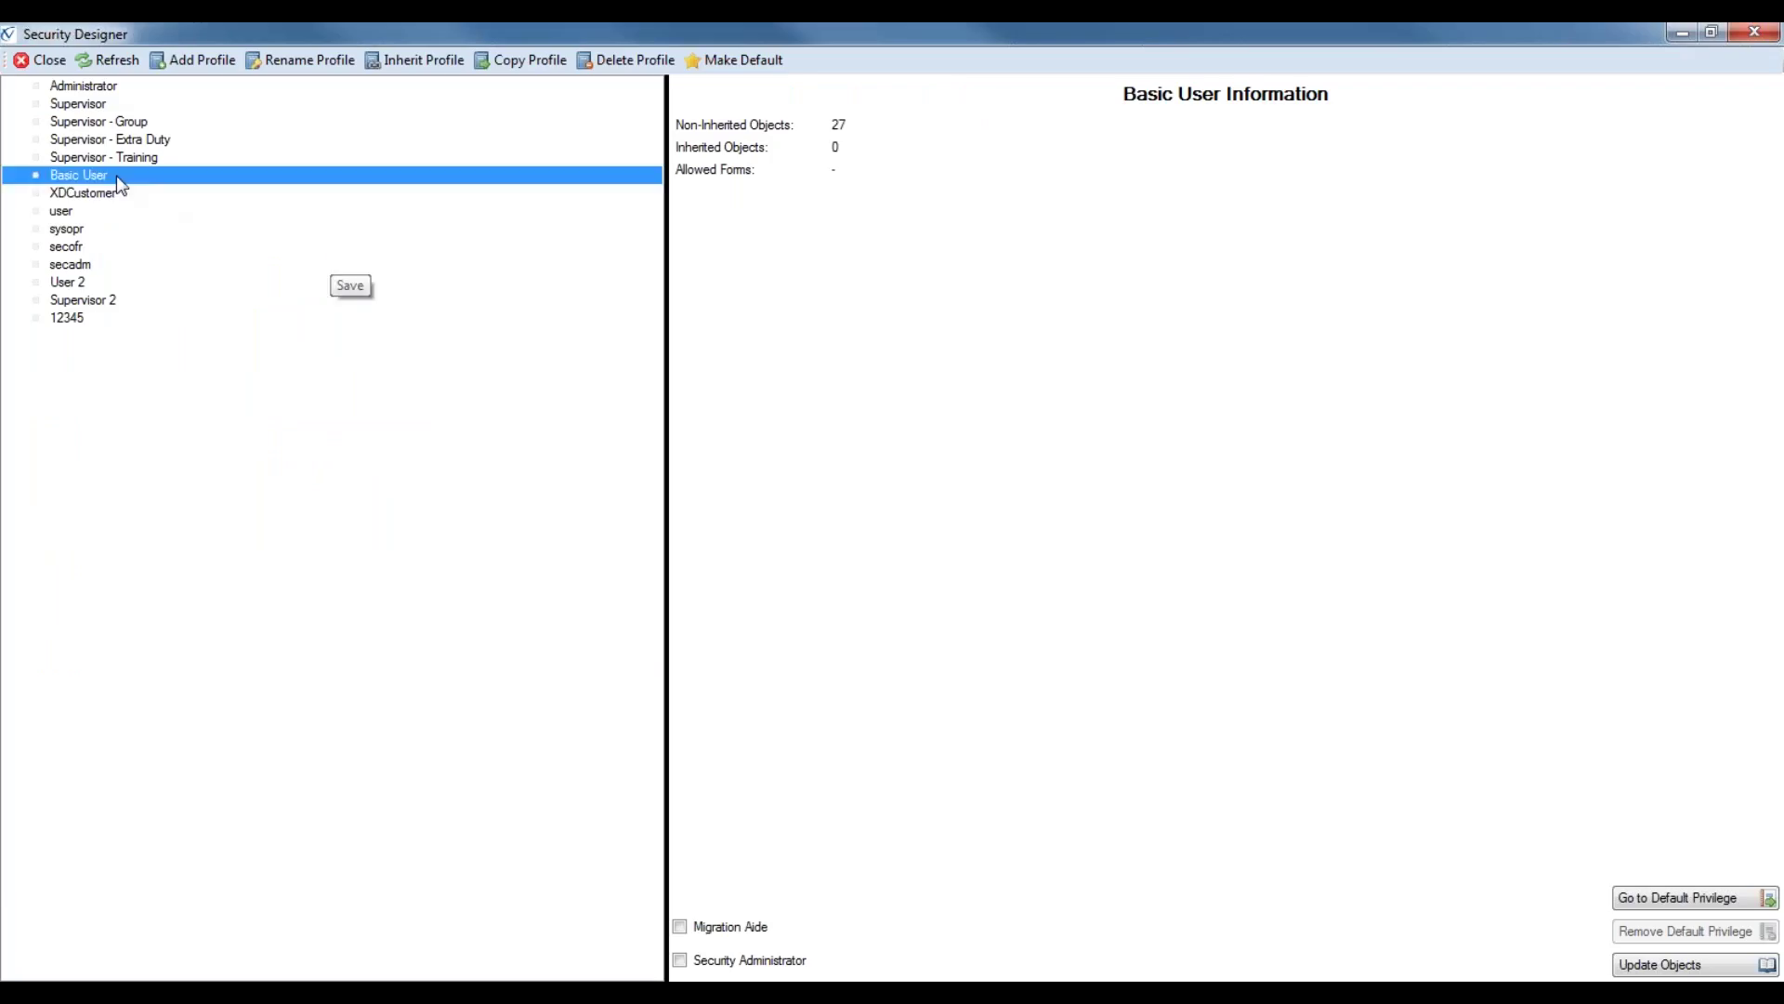
pyautogui.click(1673, 963)
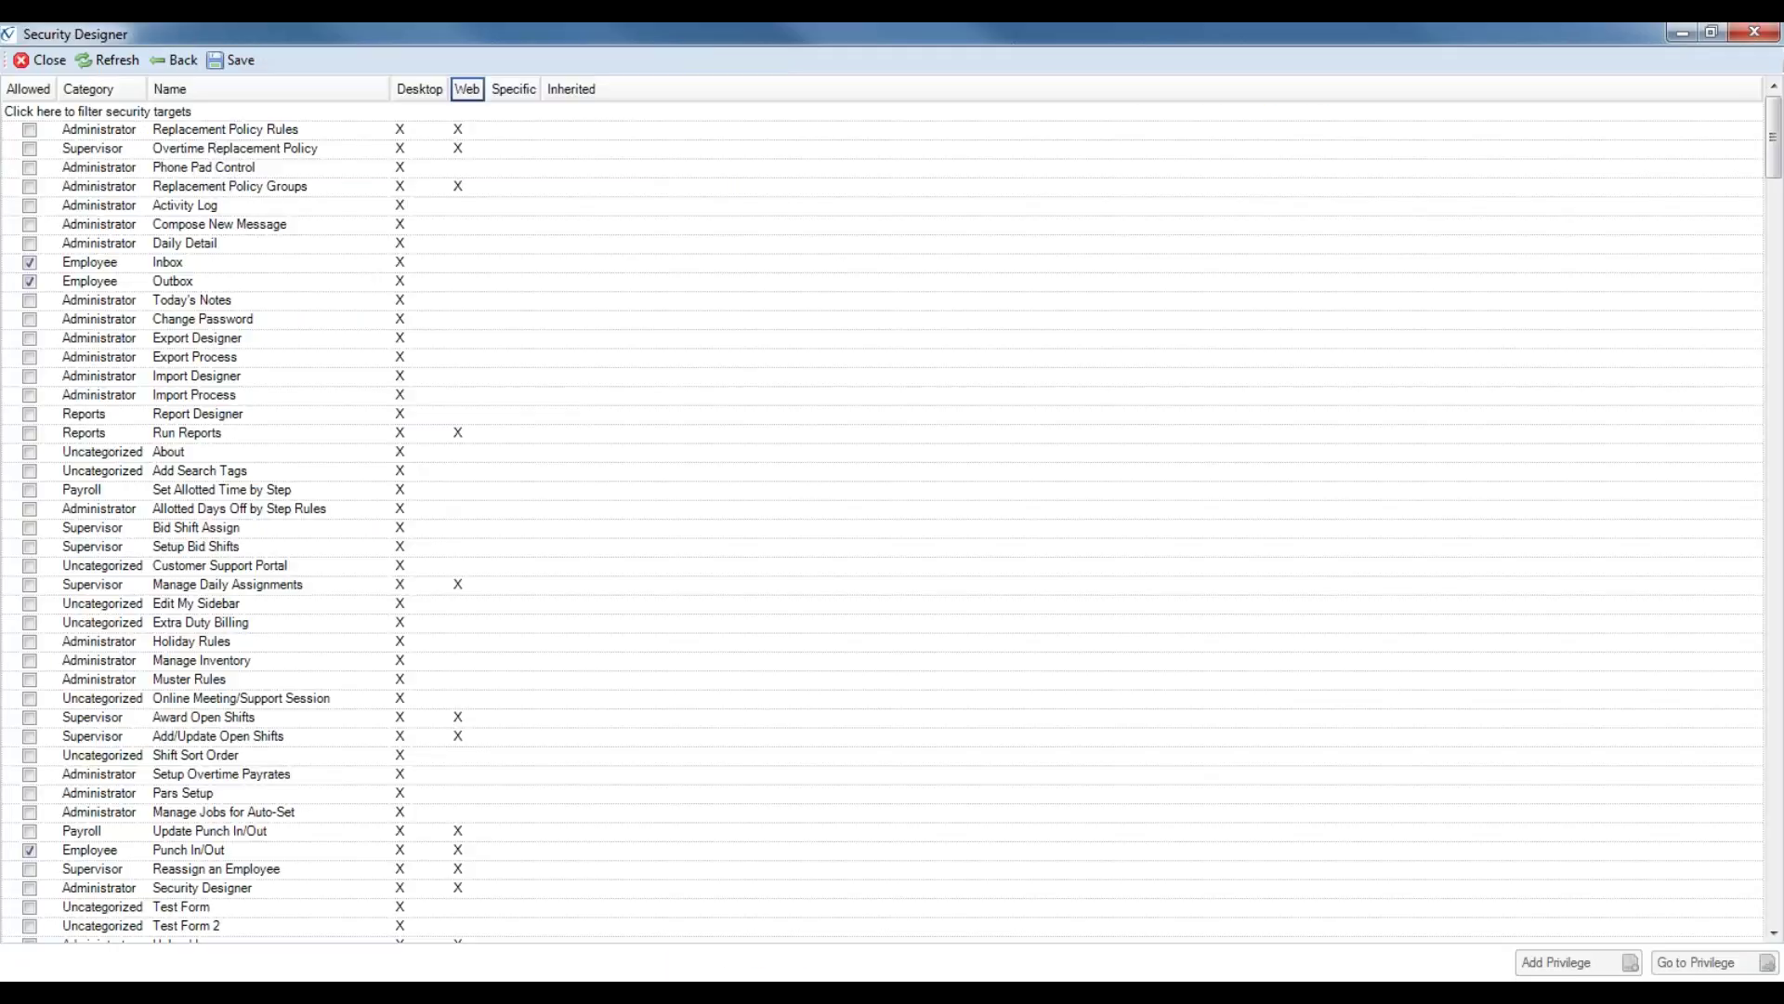
pyautogui.click(512, 89)
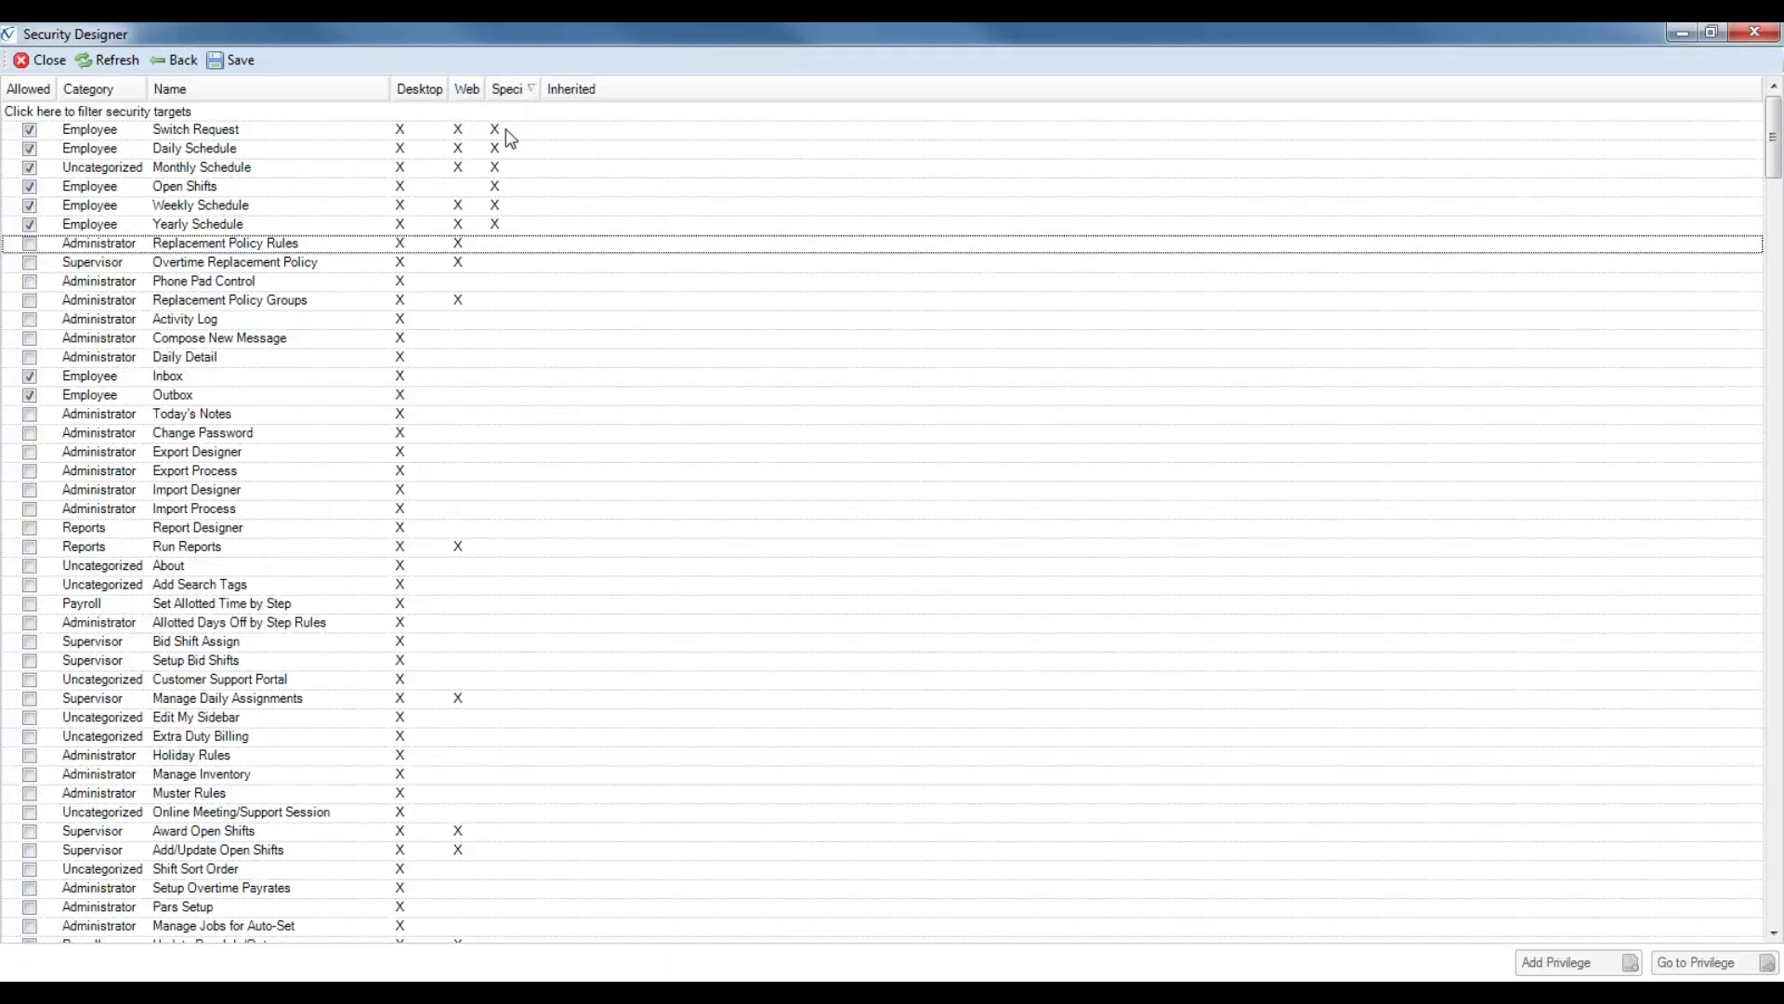
pyautogui.click(381, 151)
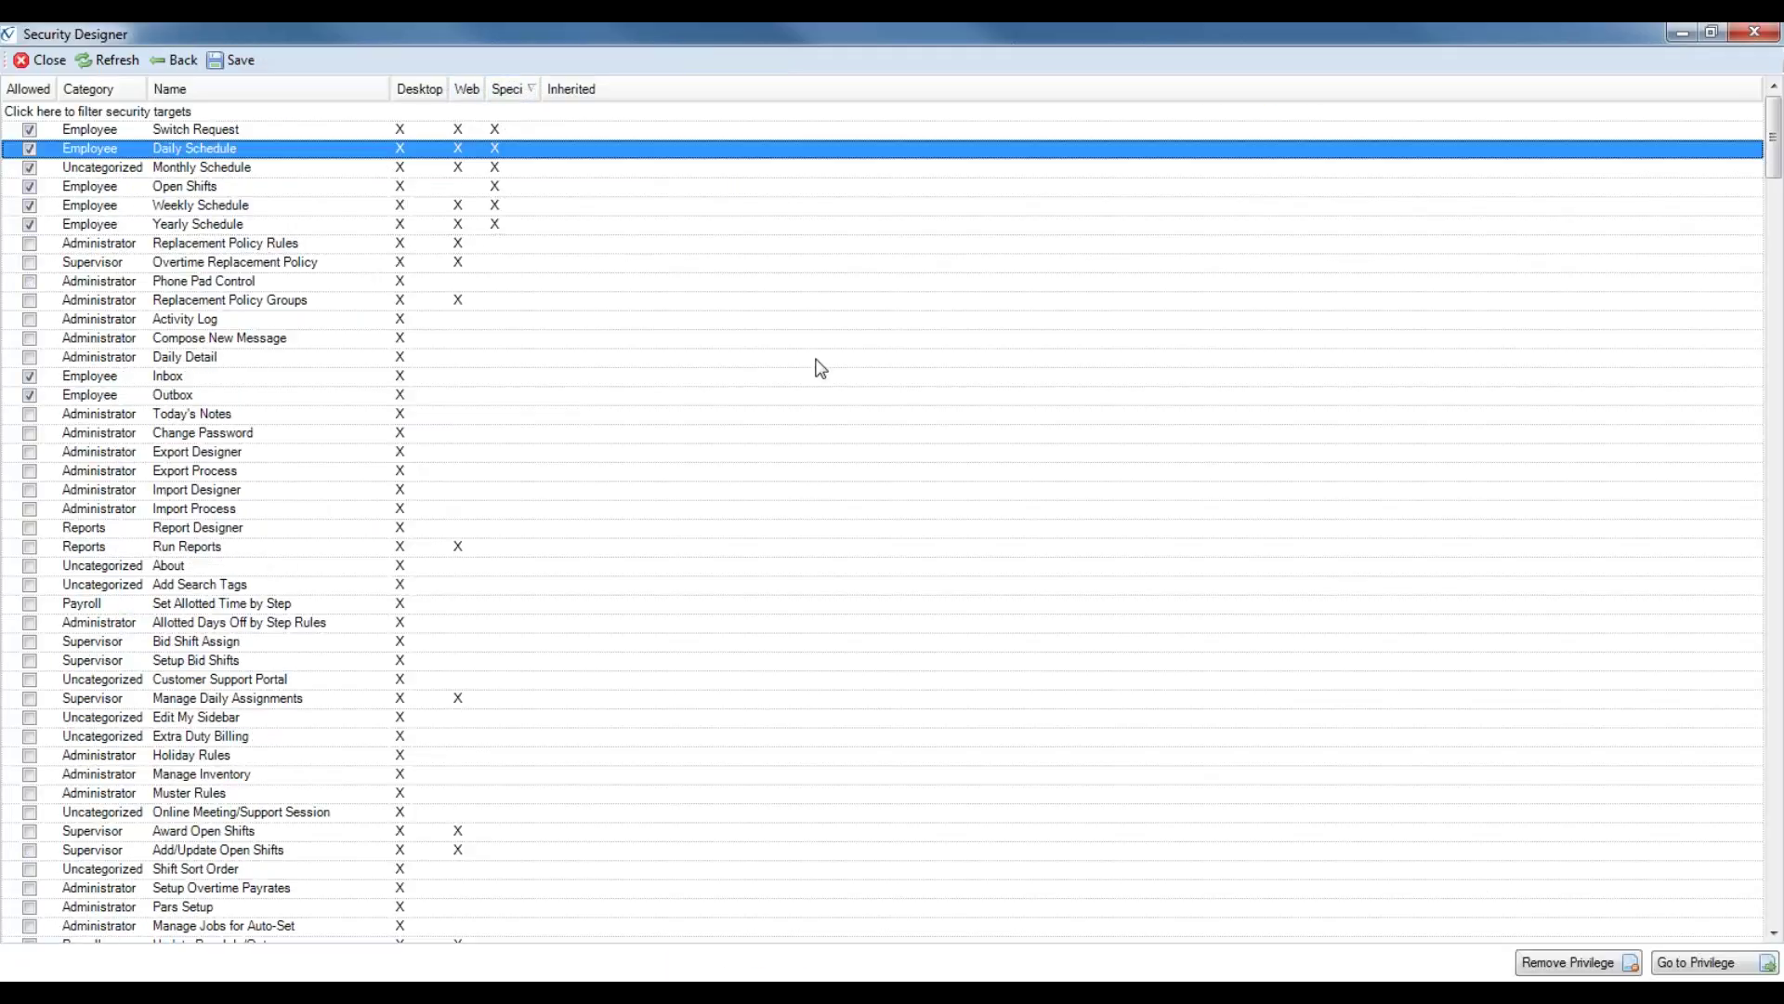
pyautogui.click(1709, 963)
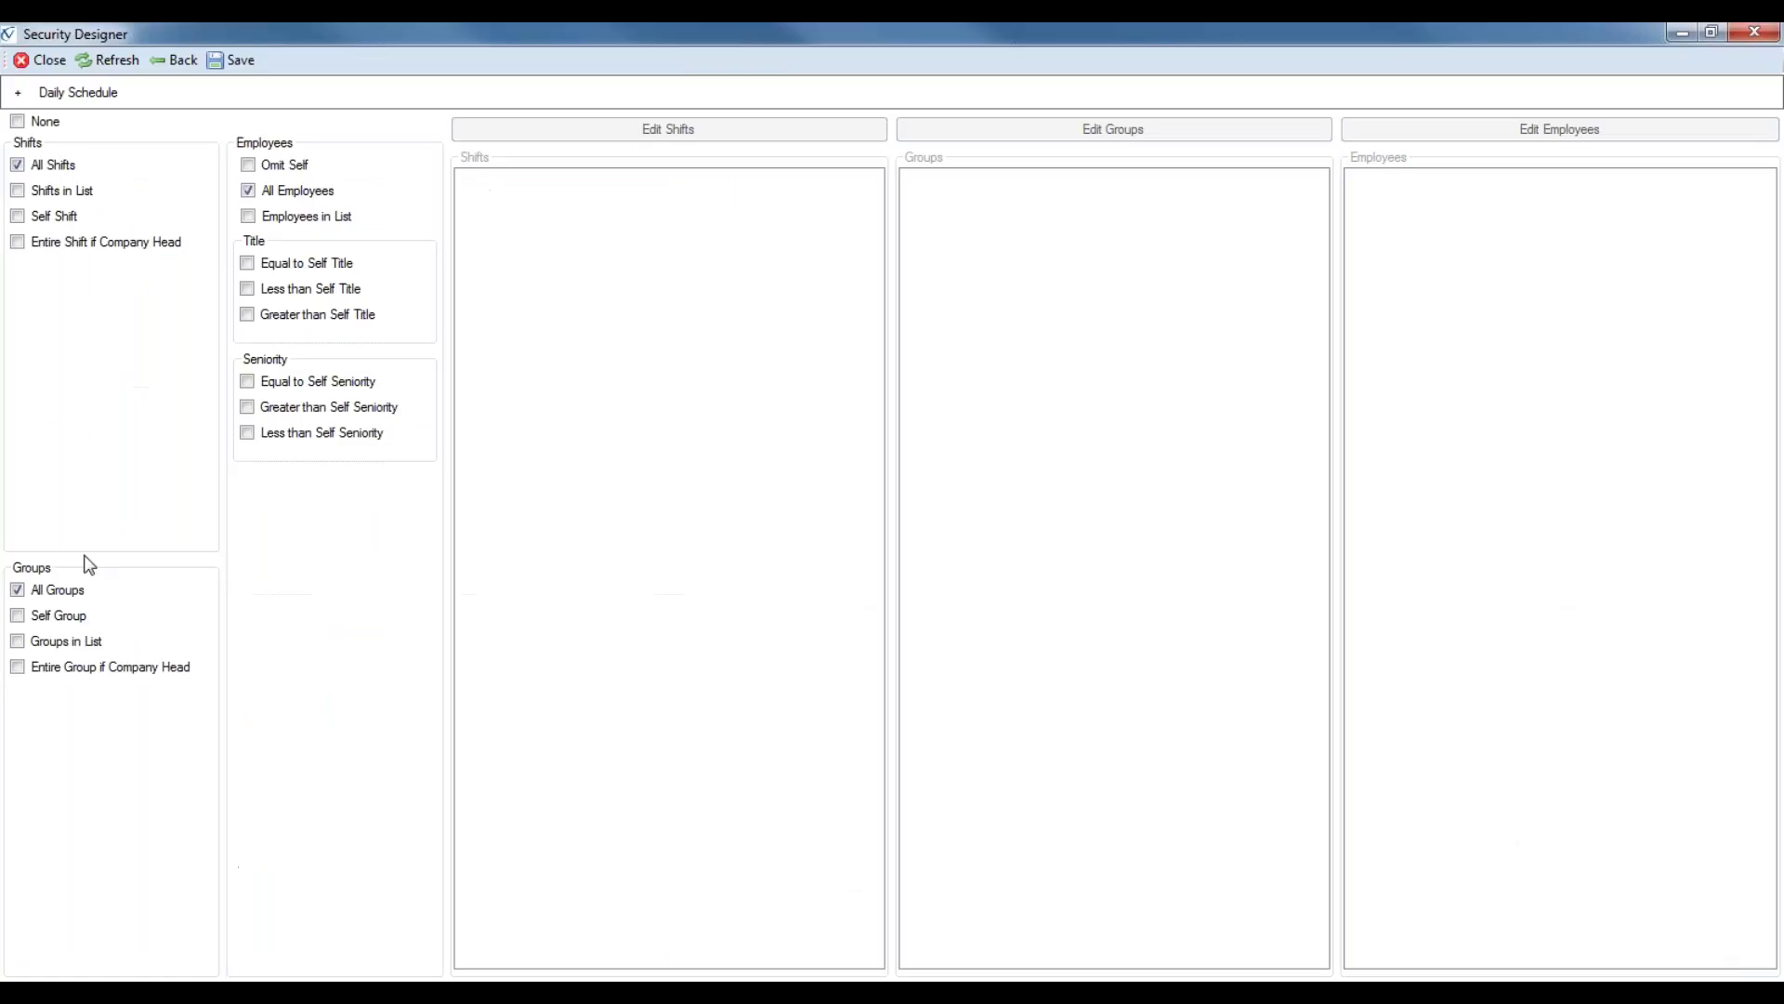
pyautogui.click(178, 60)
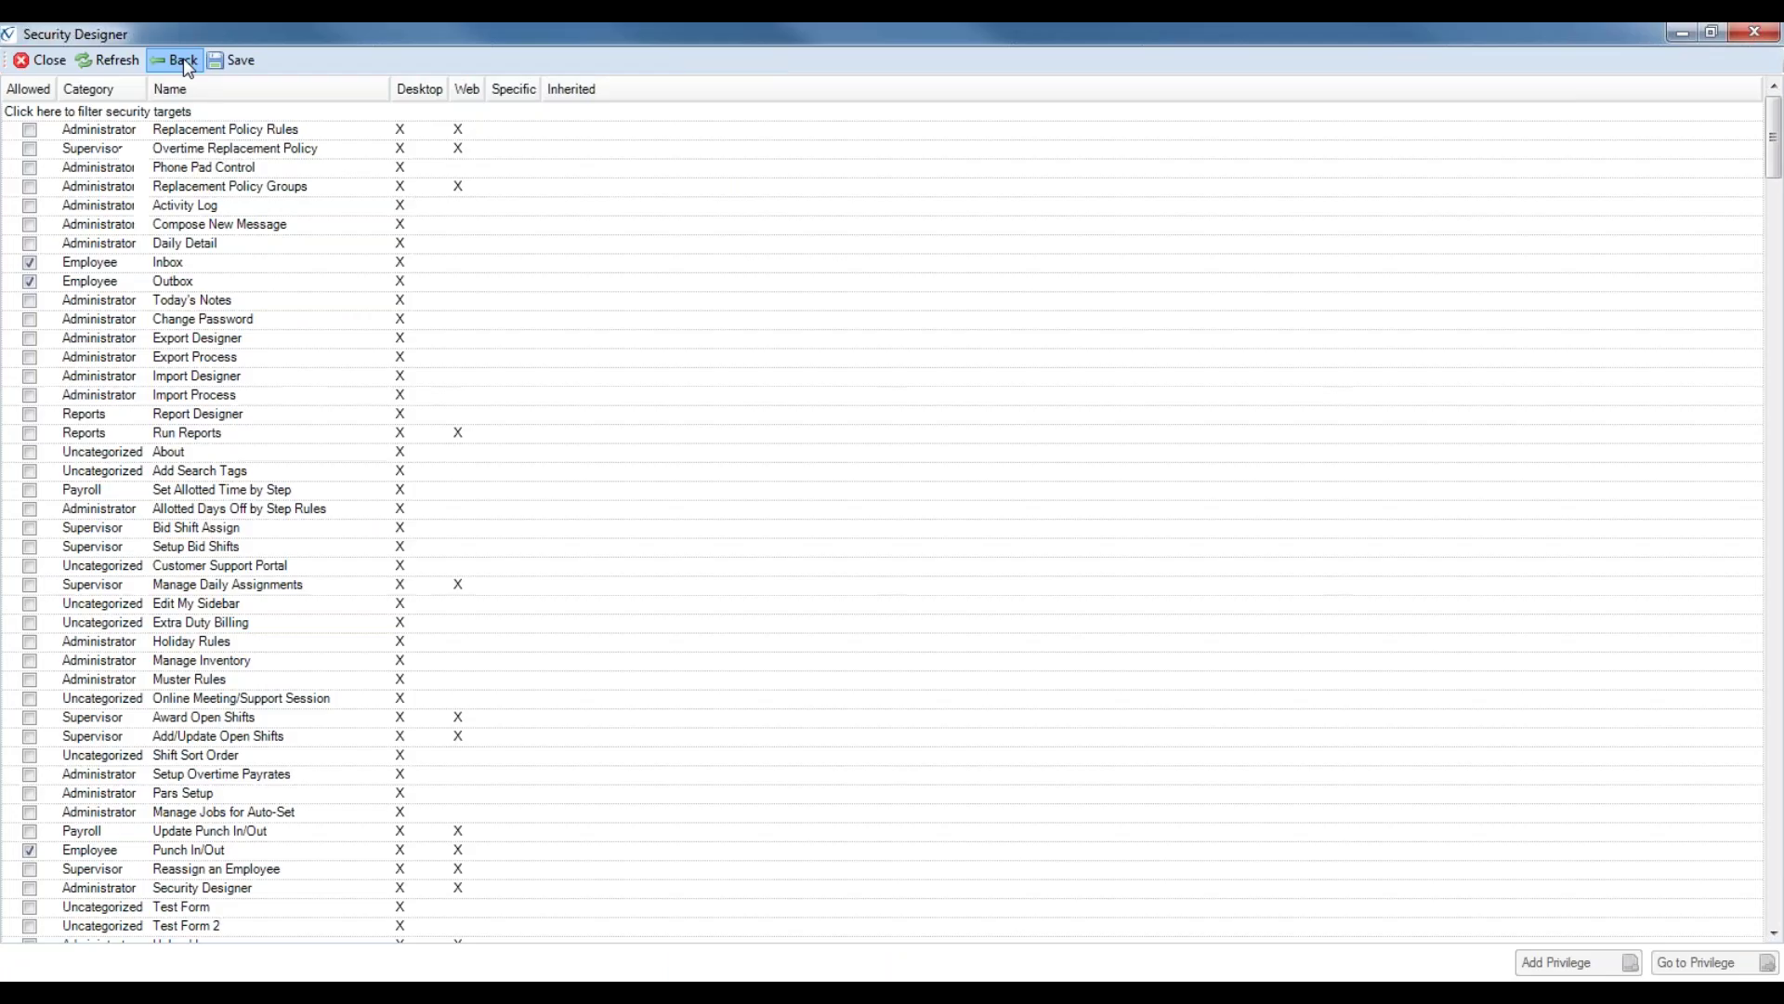
# Step: Sort the security targets with the allowed ones first and review them, including Change Password and Request Time Off
pyautogui.click(511, 97)
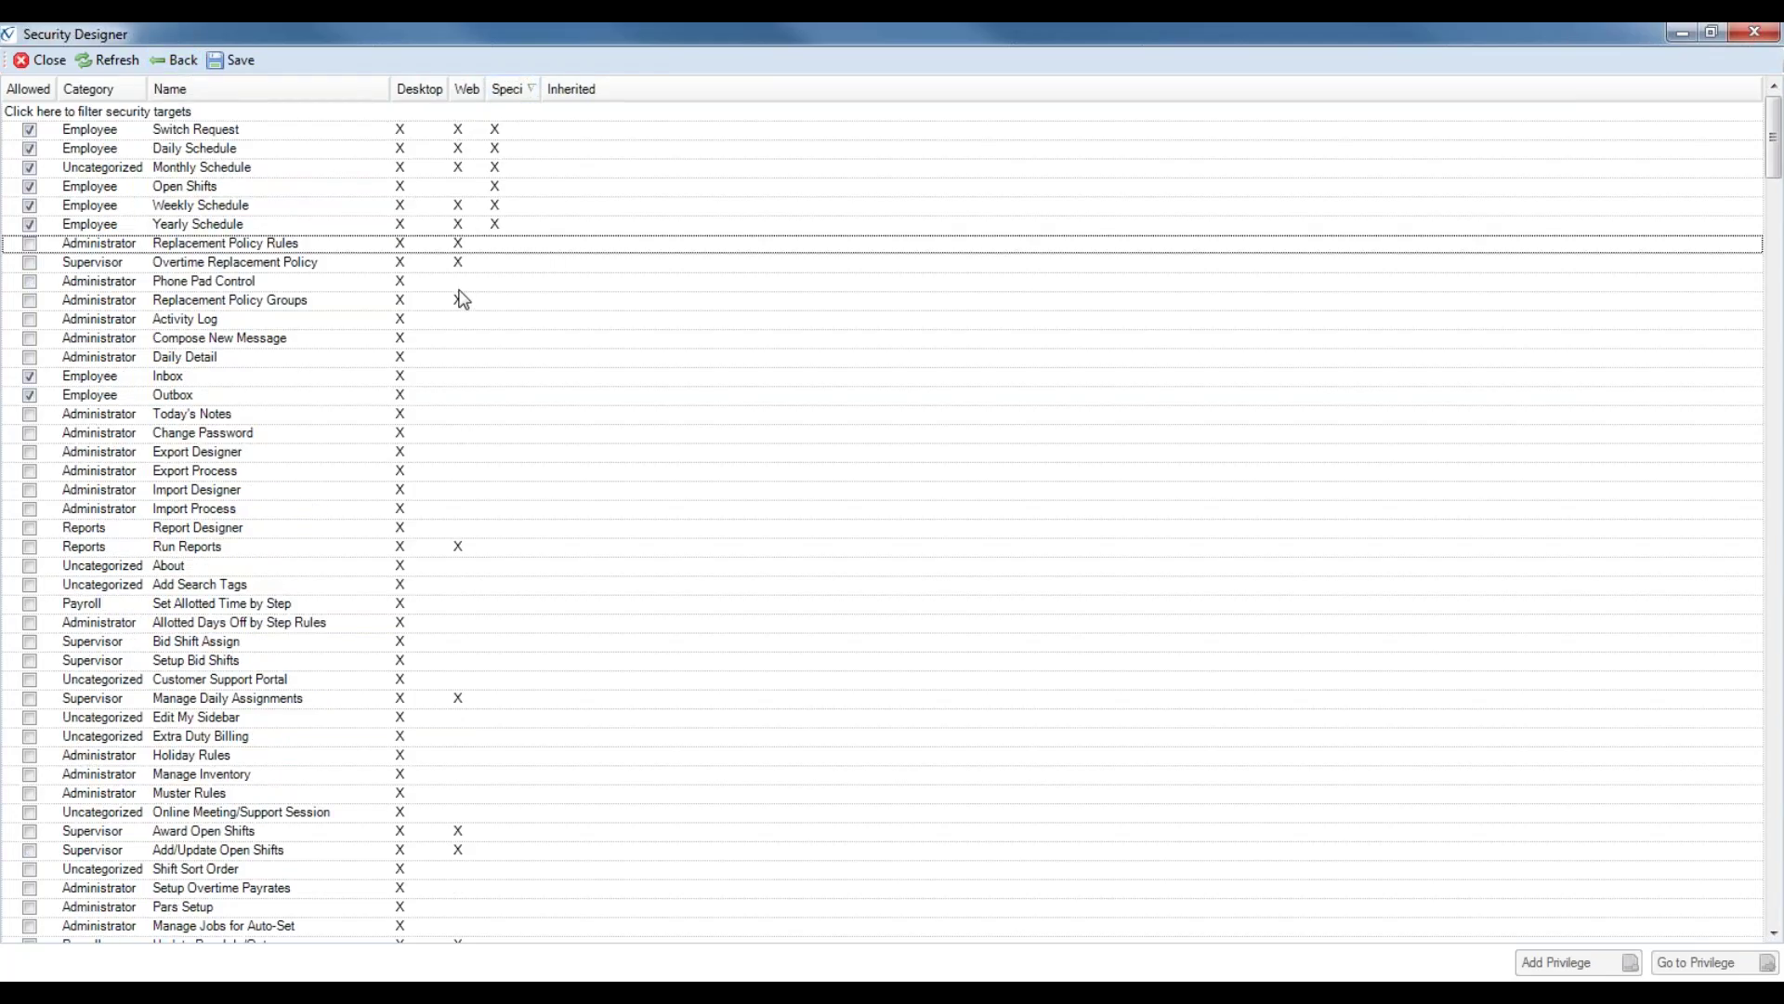
pyautogui.click(28, 88)
pyautogui.click(28, 88)
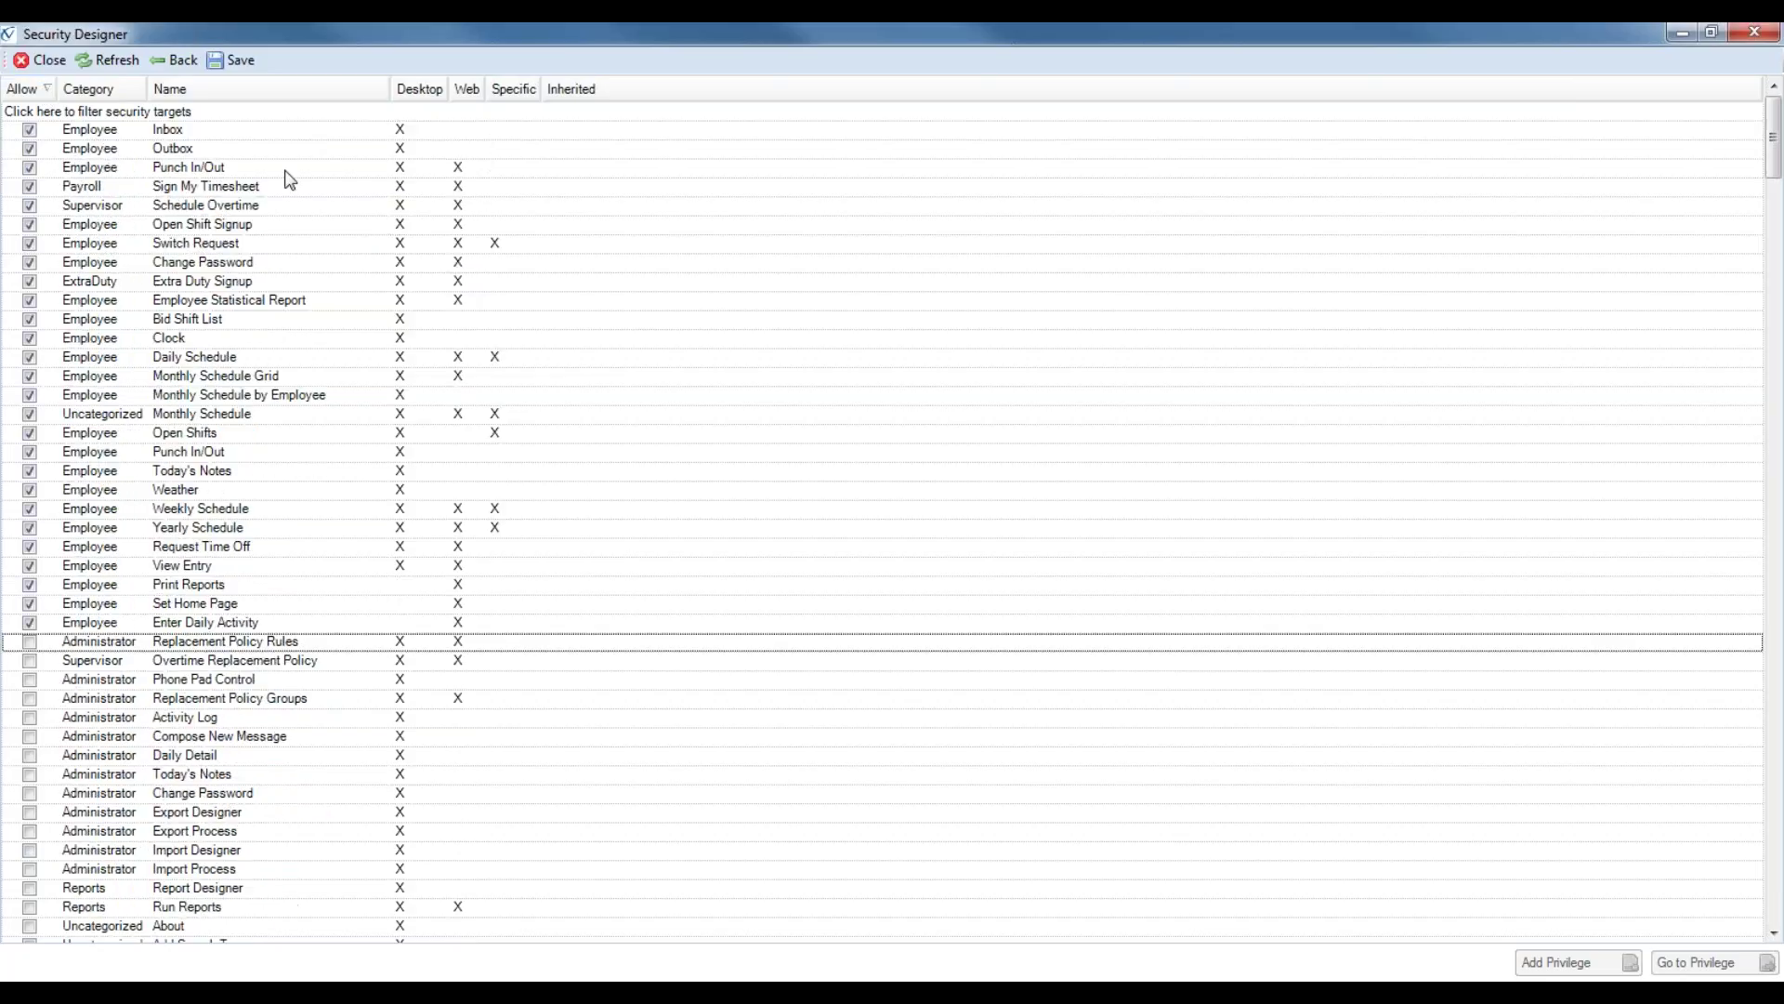
pyautogui.click(234, 266)
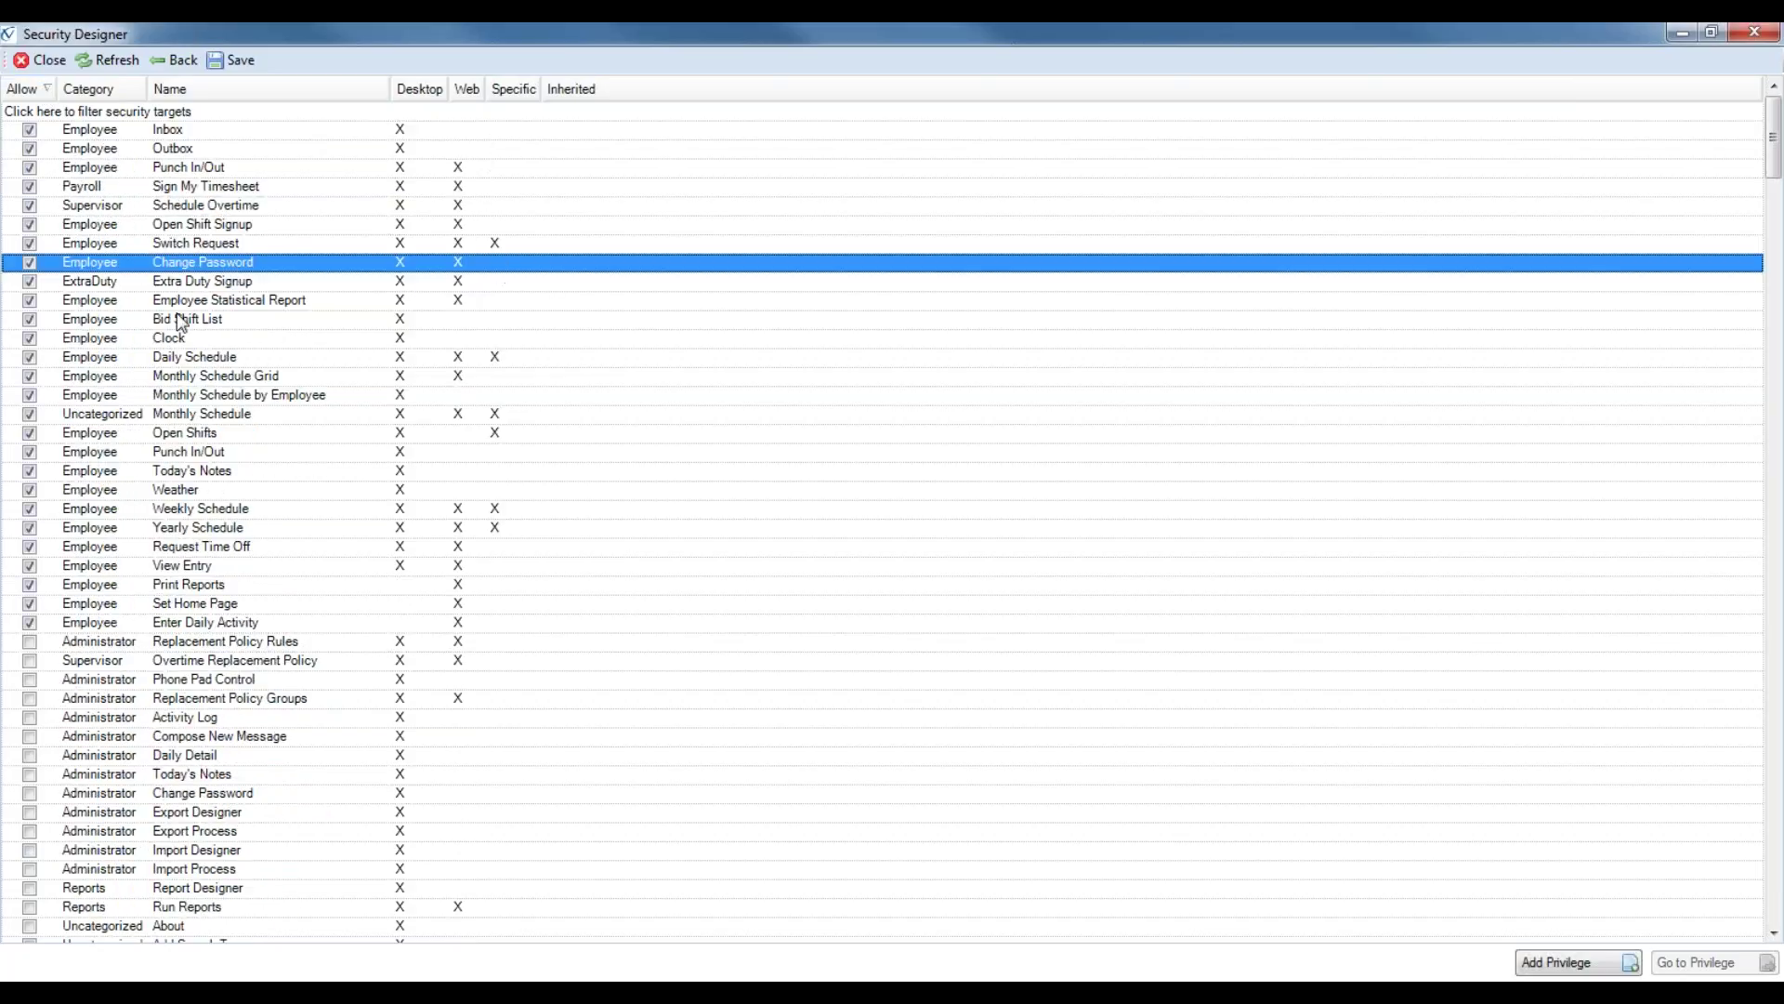
pyautogui.scroll(-1, 221, 383)
pyautogui.scroll(-1, 221, 383)
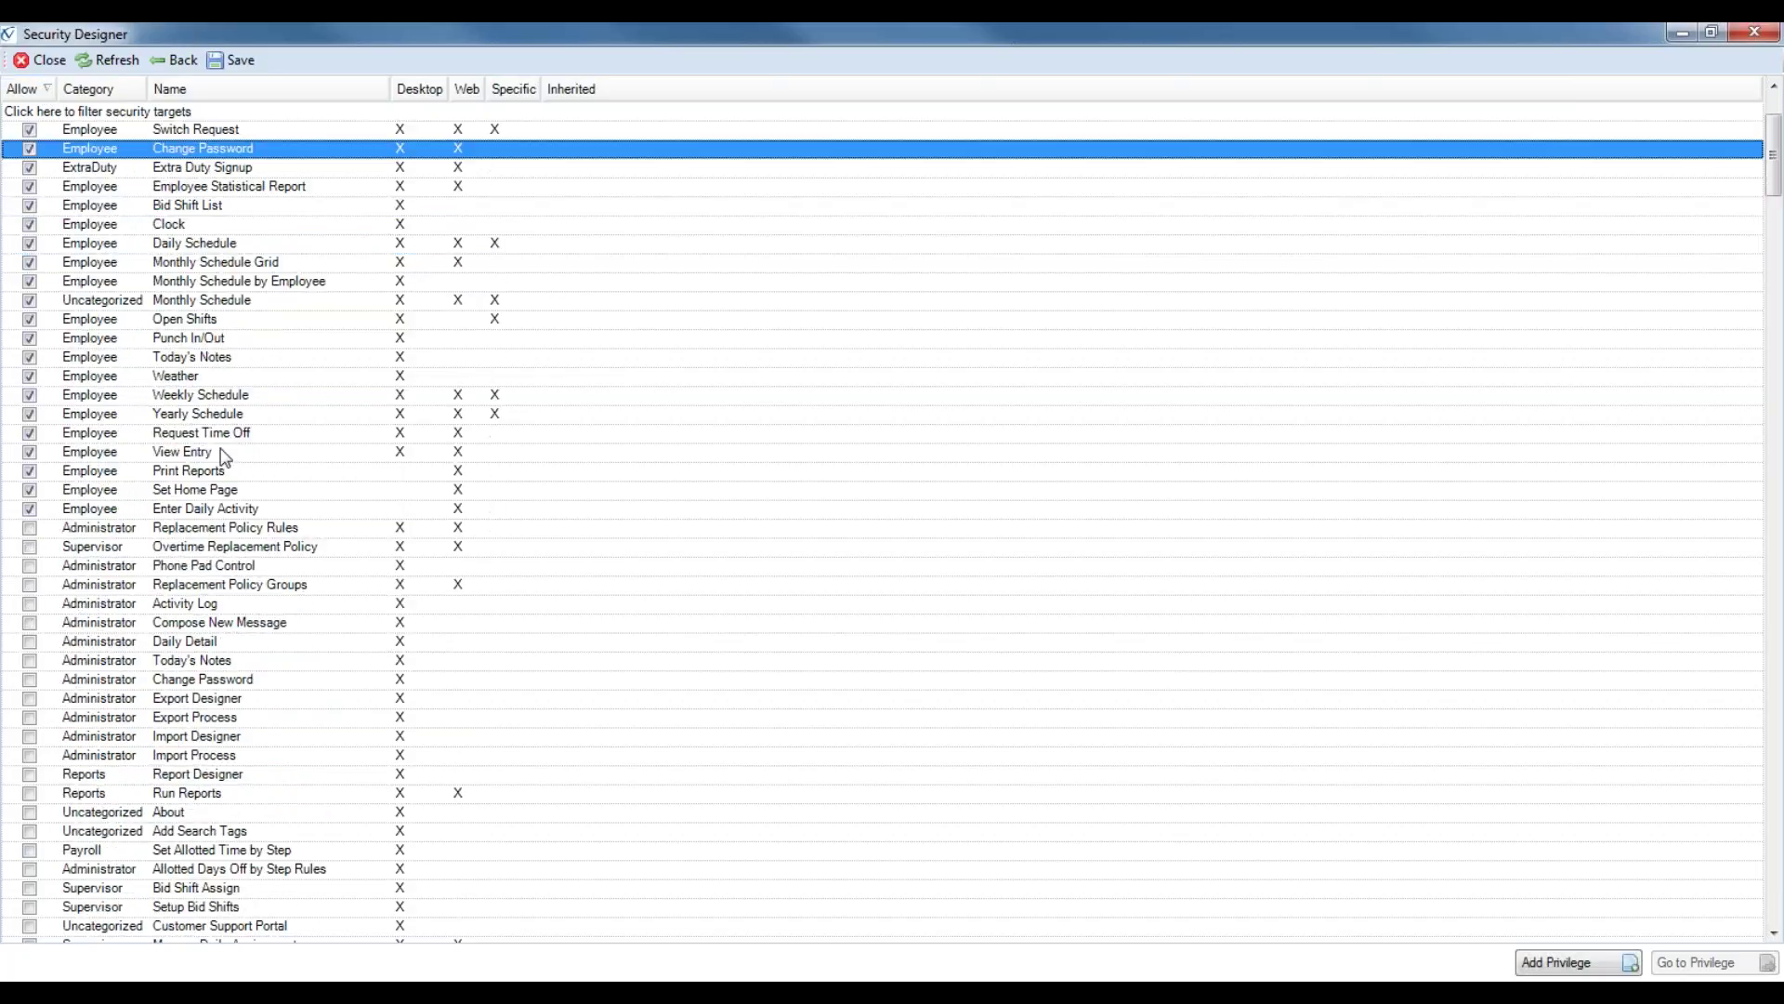
pyautogui.click(260, 434)
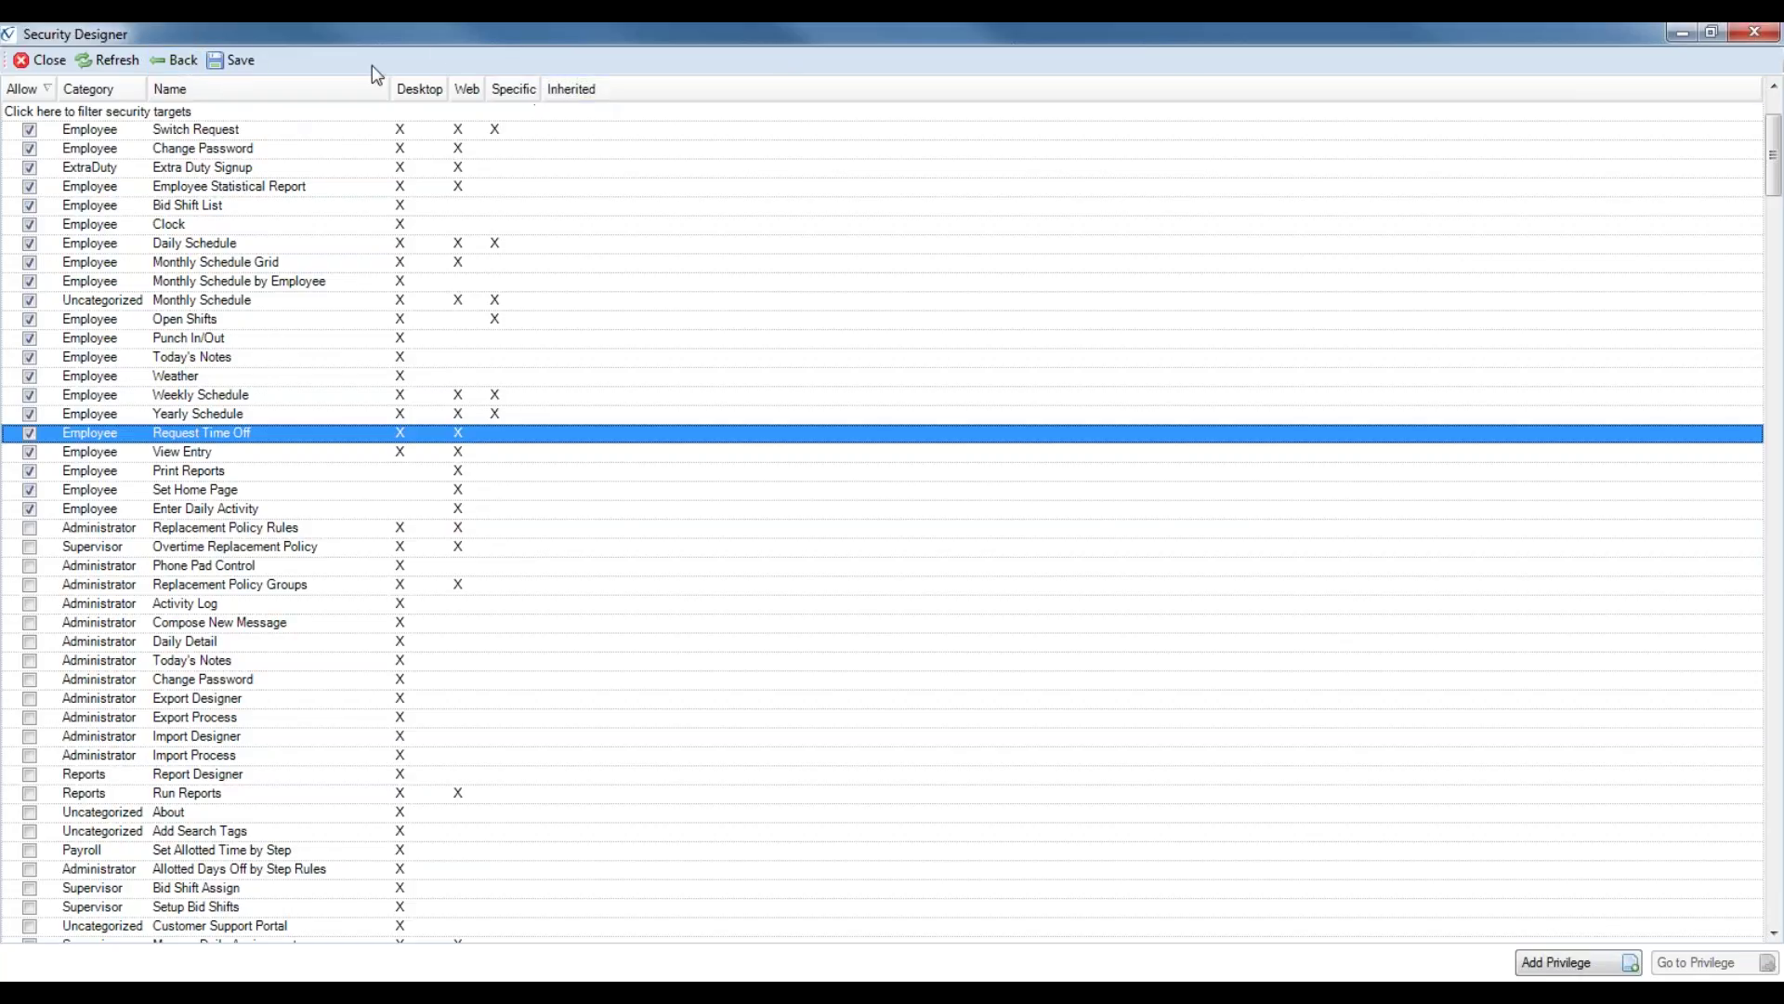
# Step: Review the Viewable, Requestable and Approvable rules of the Supervisor profile's default privilege and return to the profile list
pyautogui.click(180, 60)
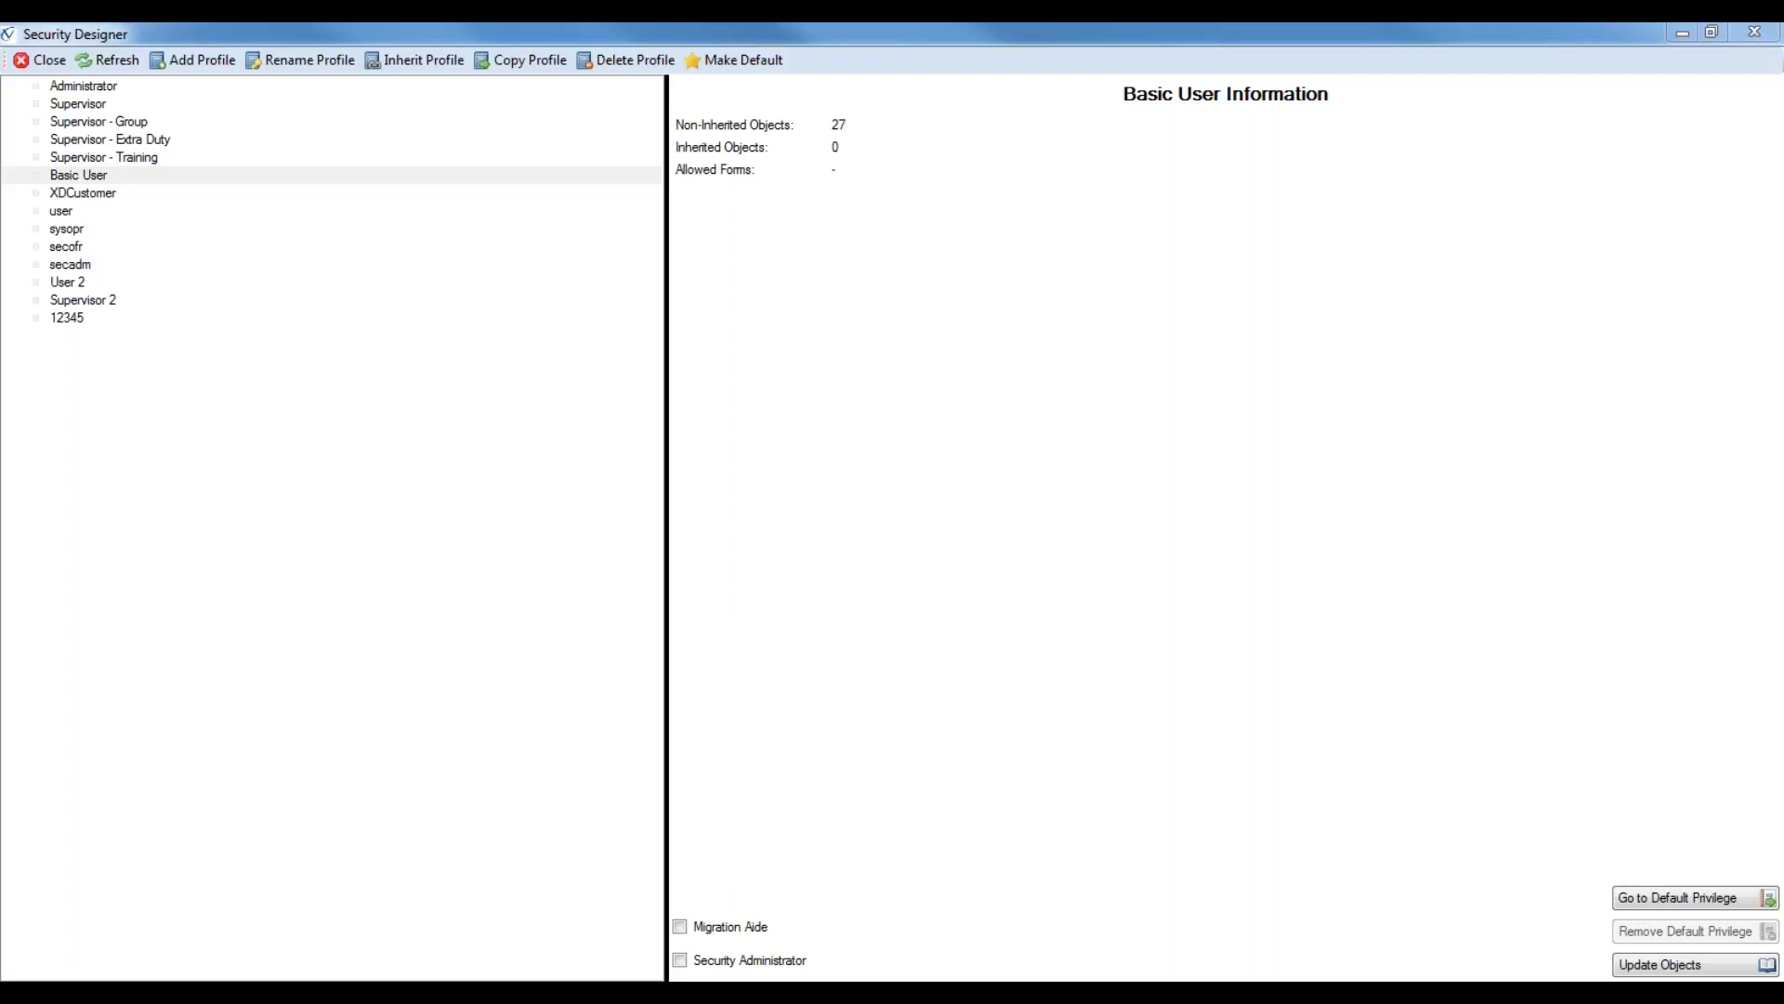
pyautogui.click(104, 104)
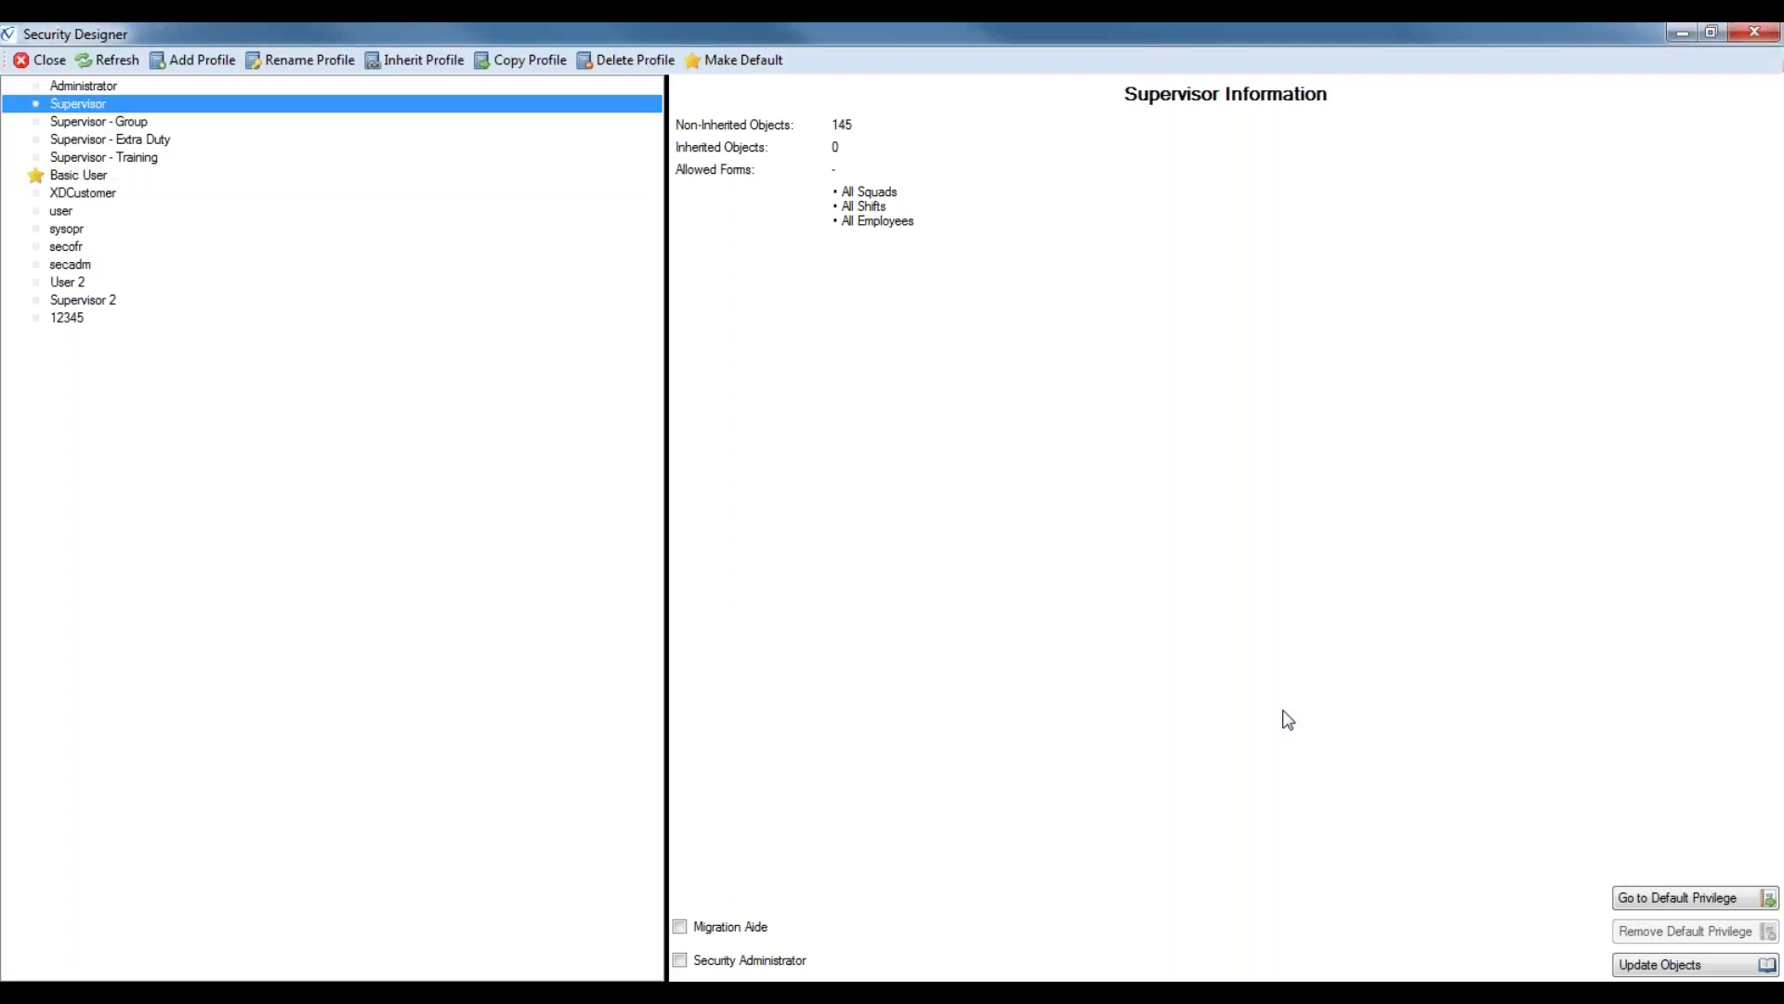
pyautogui.click(1715, 902)
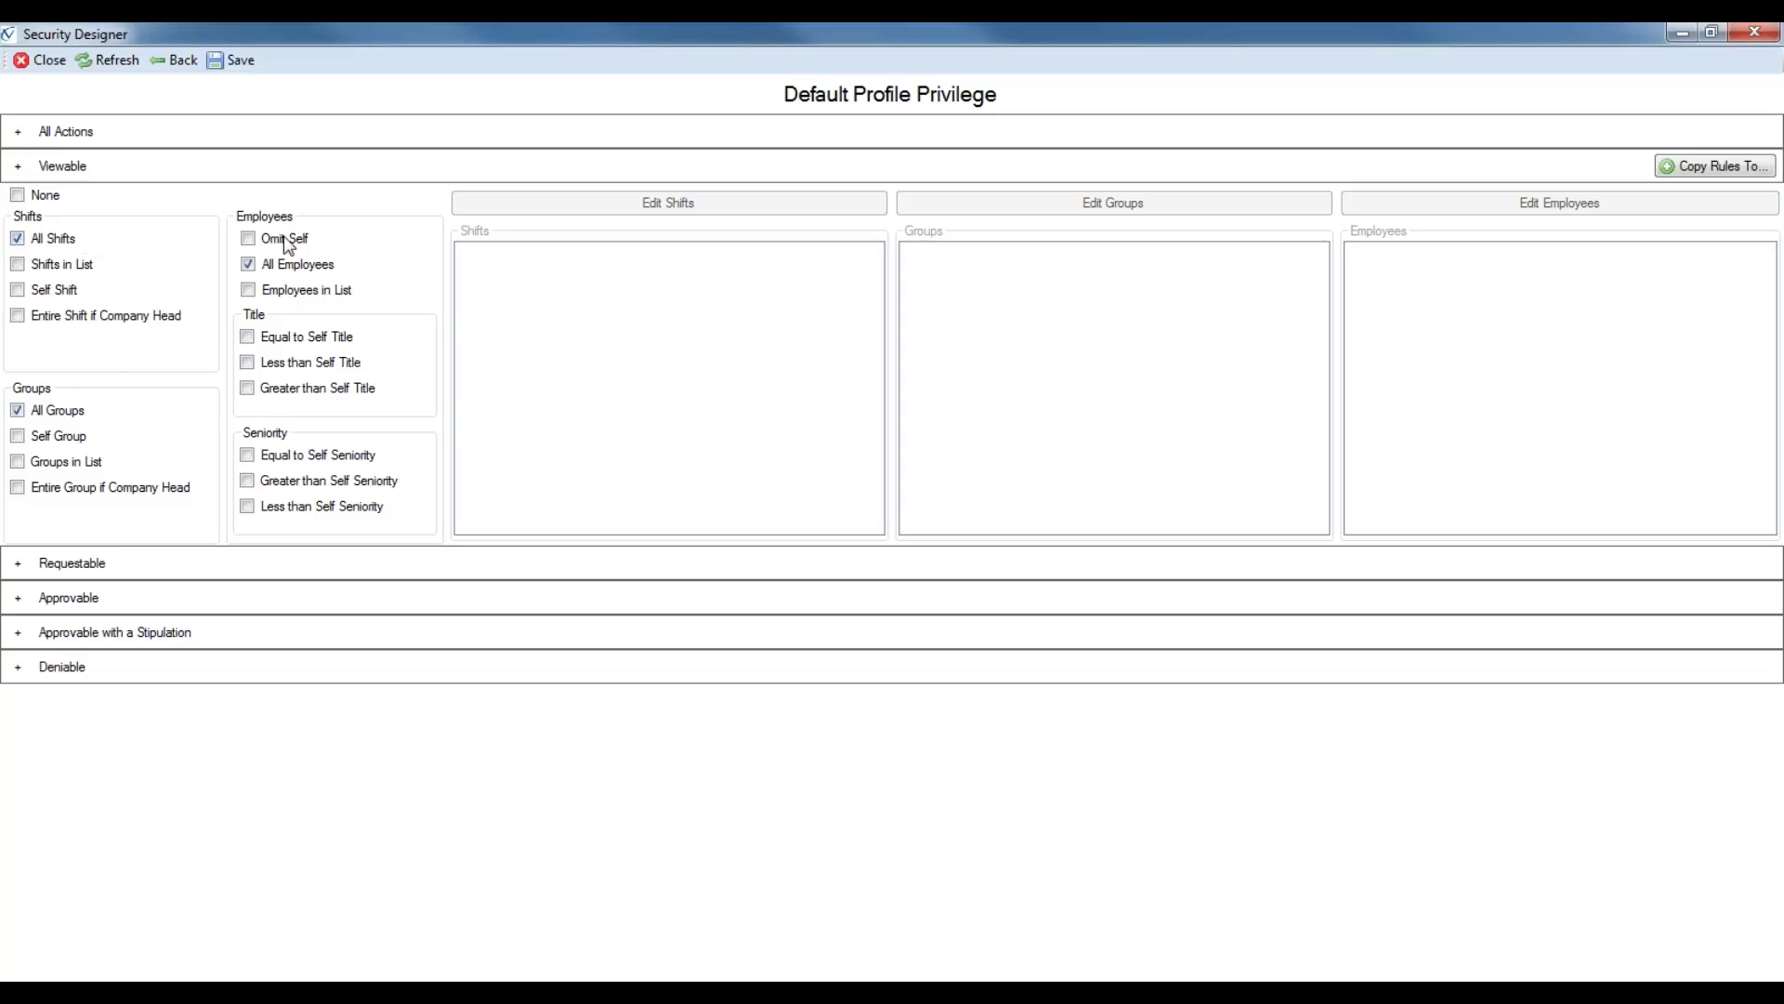
pyautogui.click(132, 166)
pyautogui.click(113, 197)
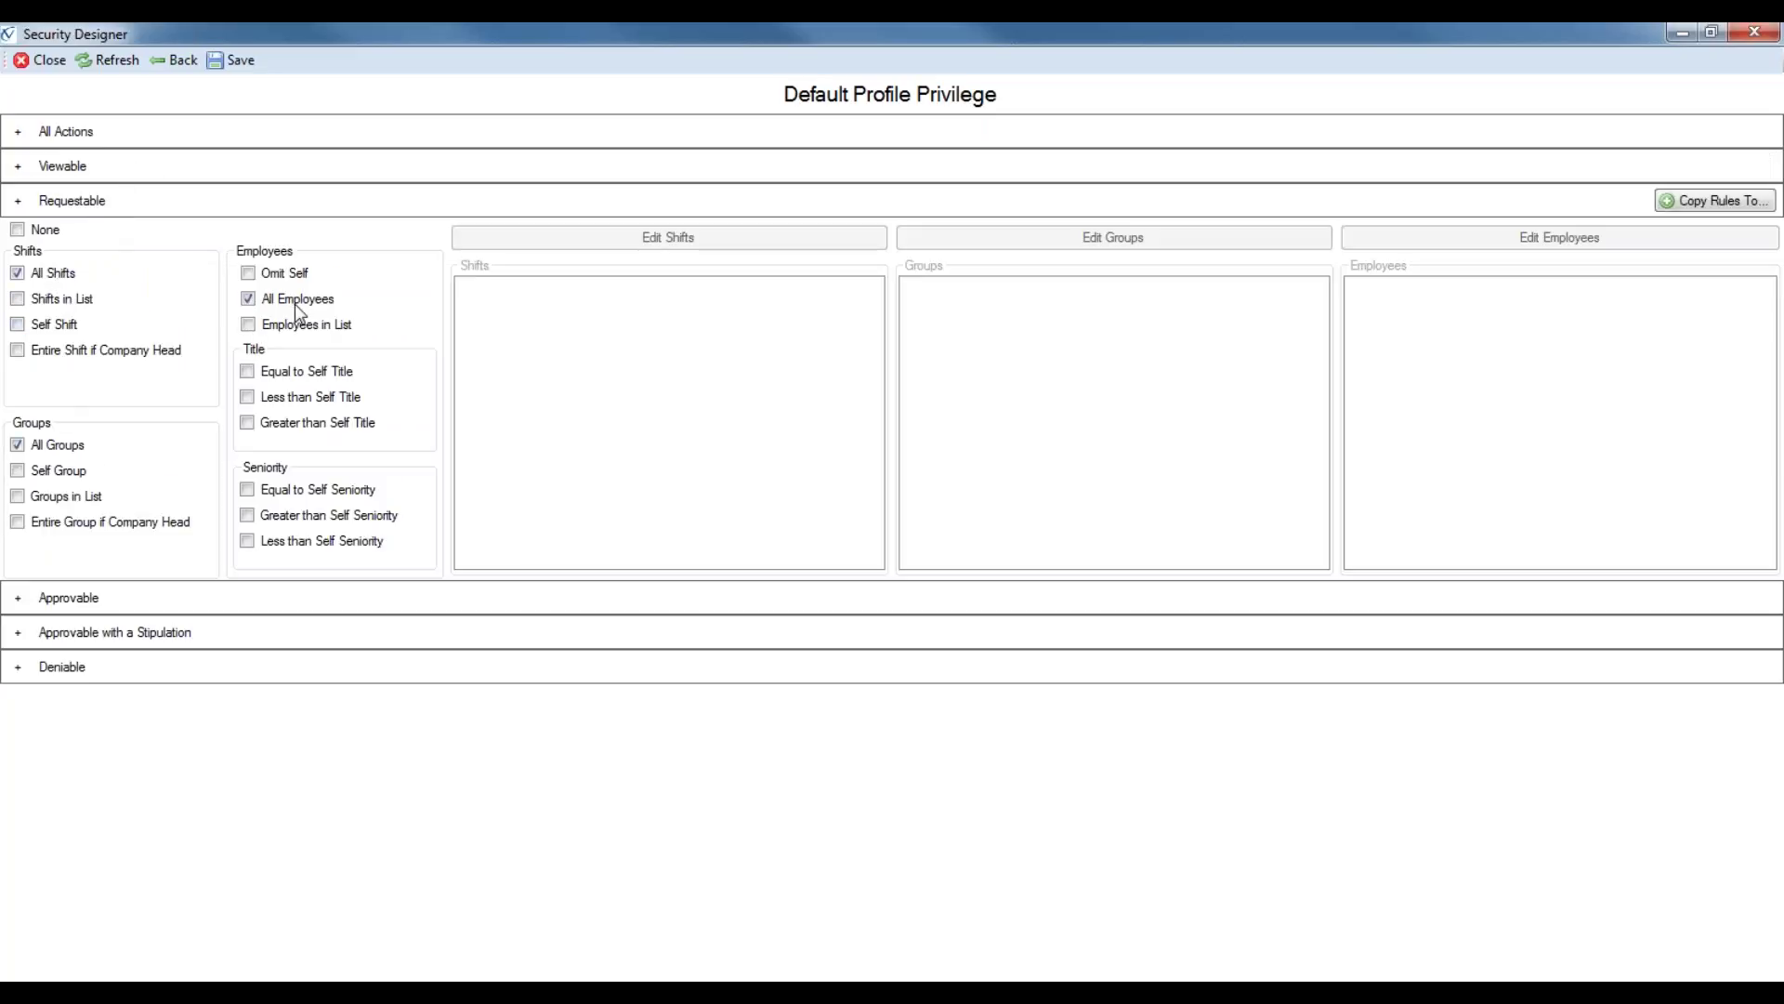
pyautogui.click(120, 210)
pyautogui.click(104, 239)
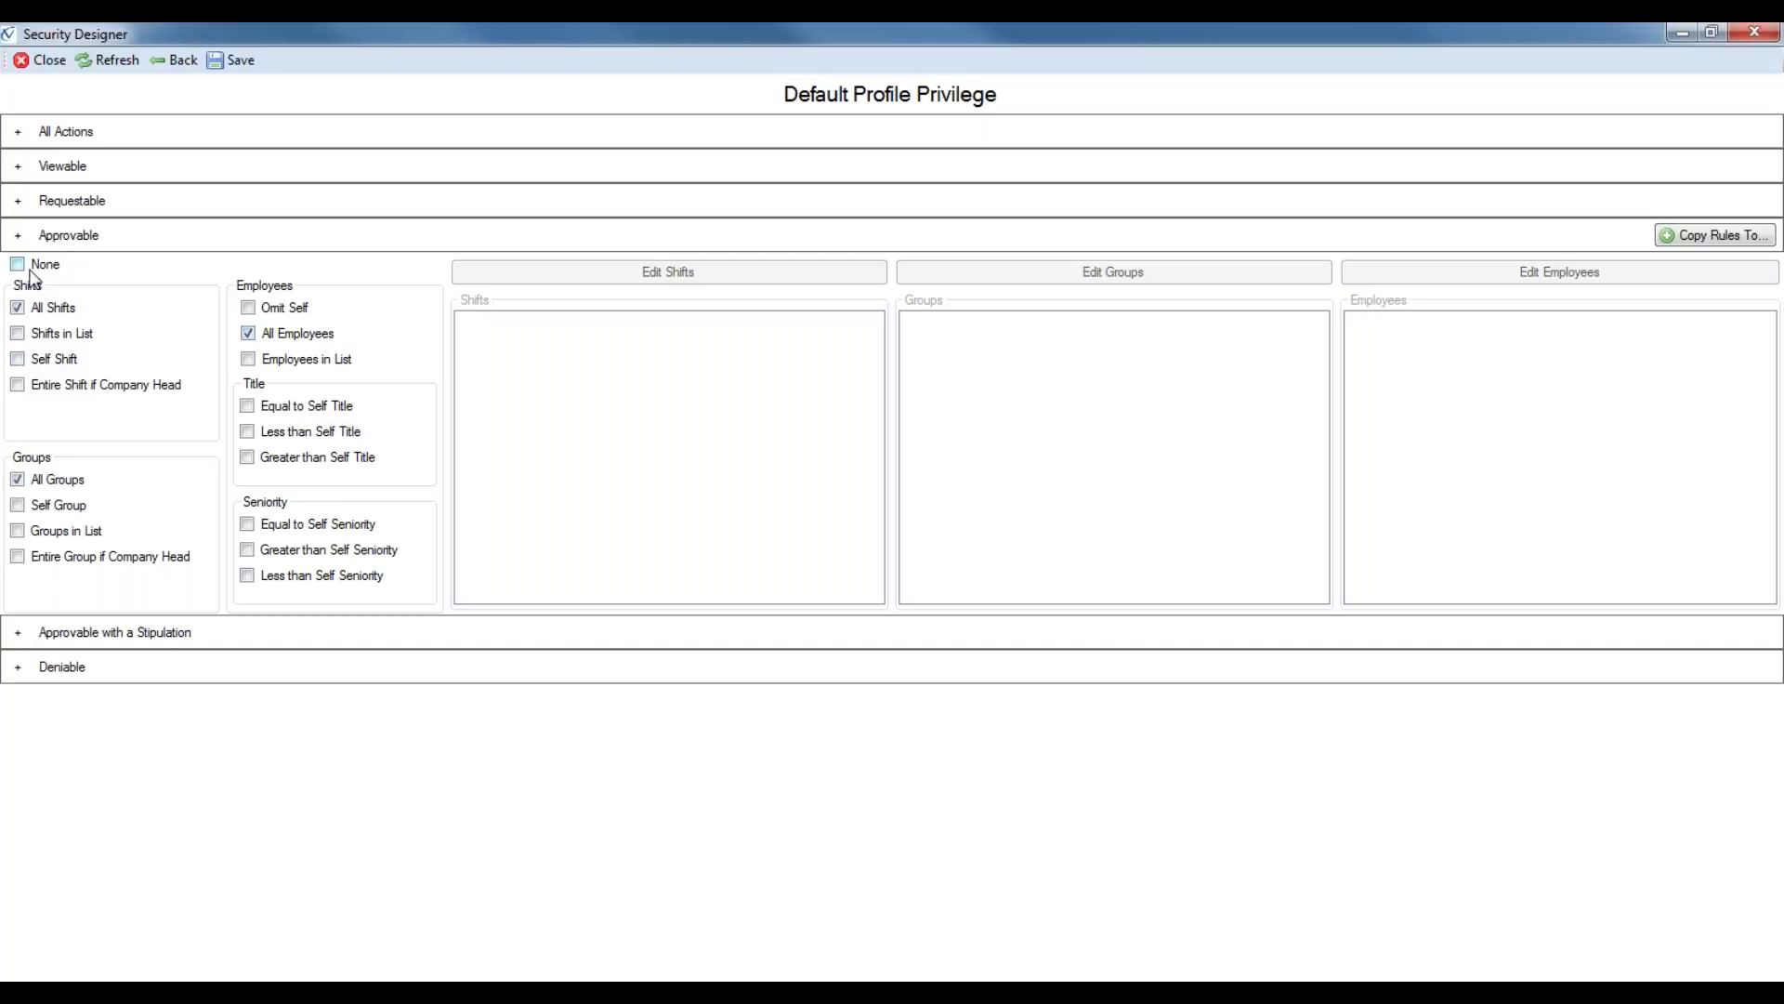
pyautogui.click(43, 239)
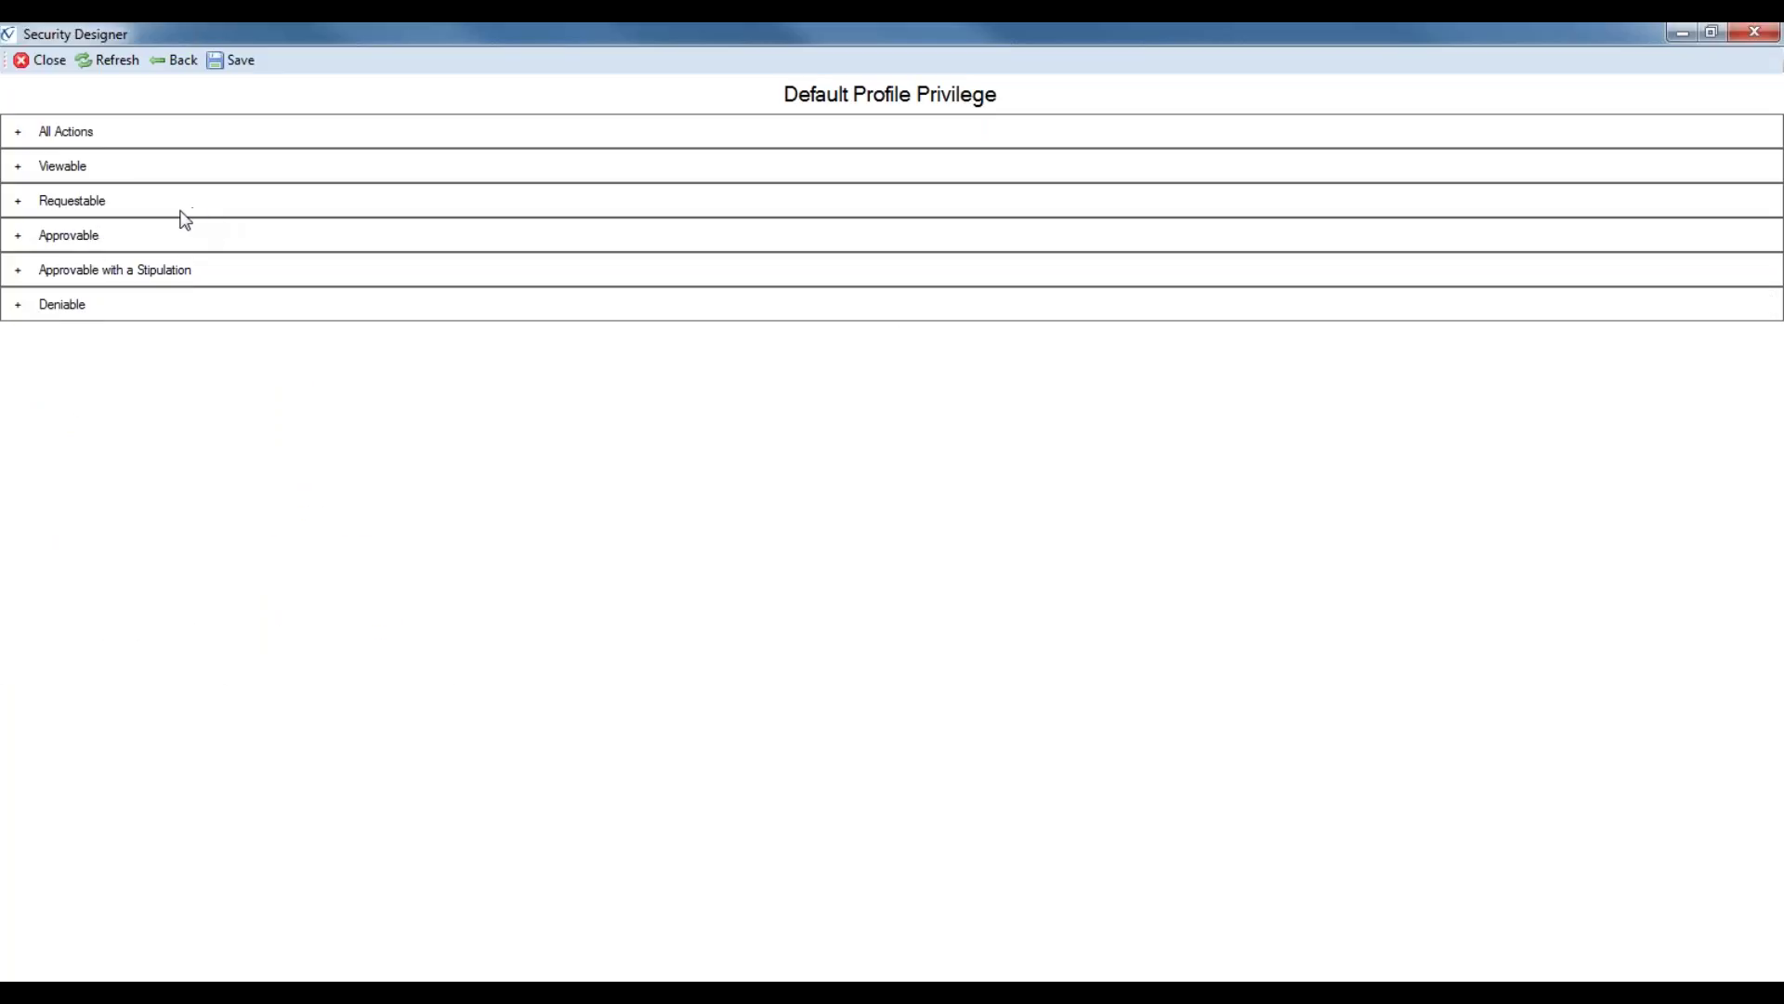
pyautogui.click(168, 67)
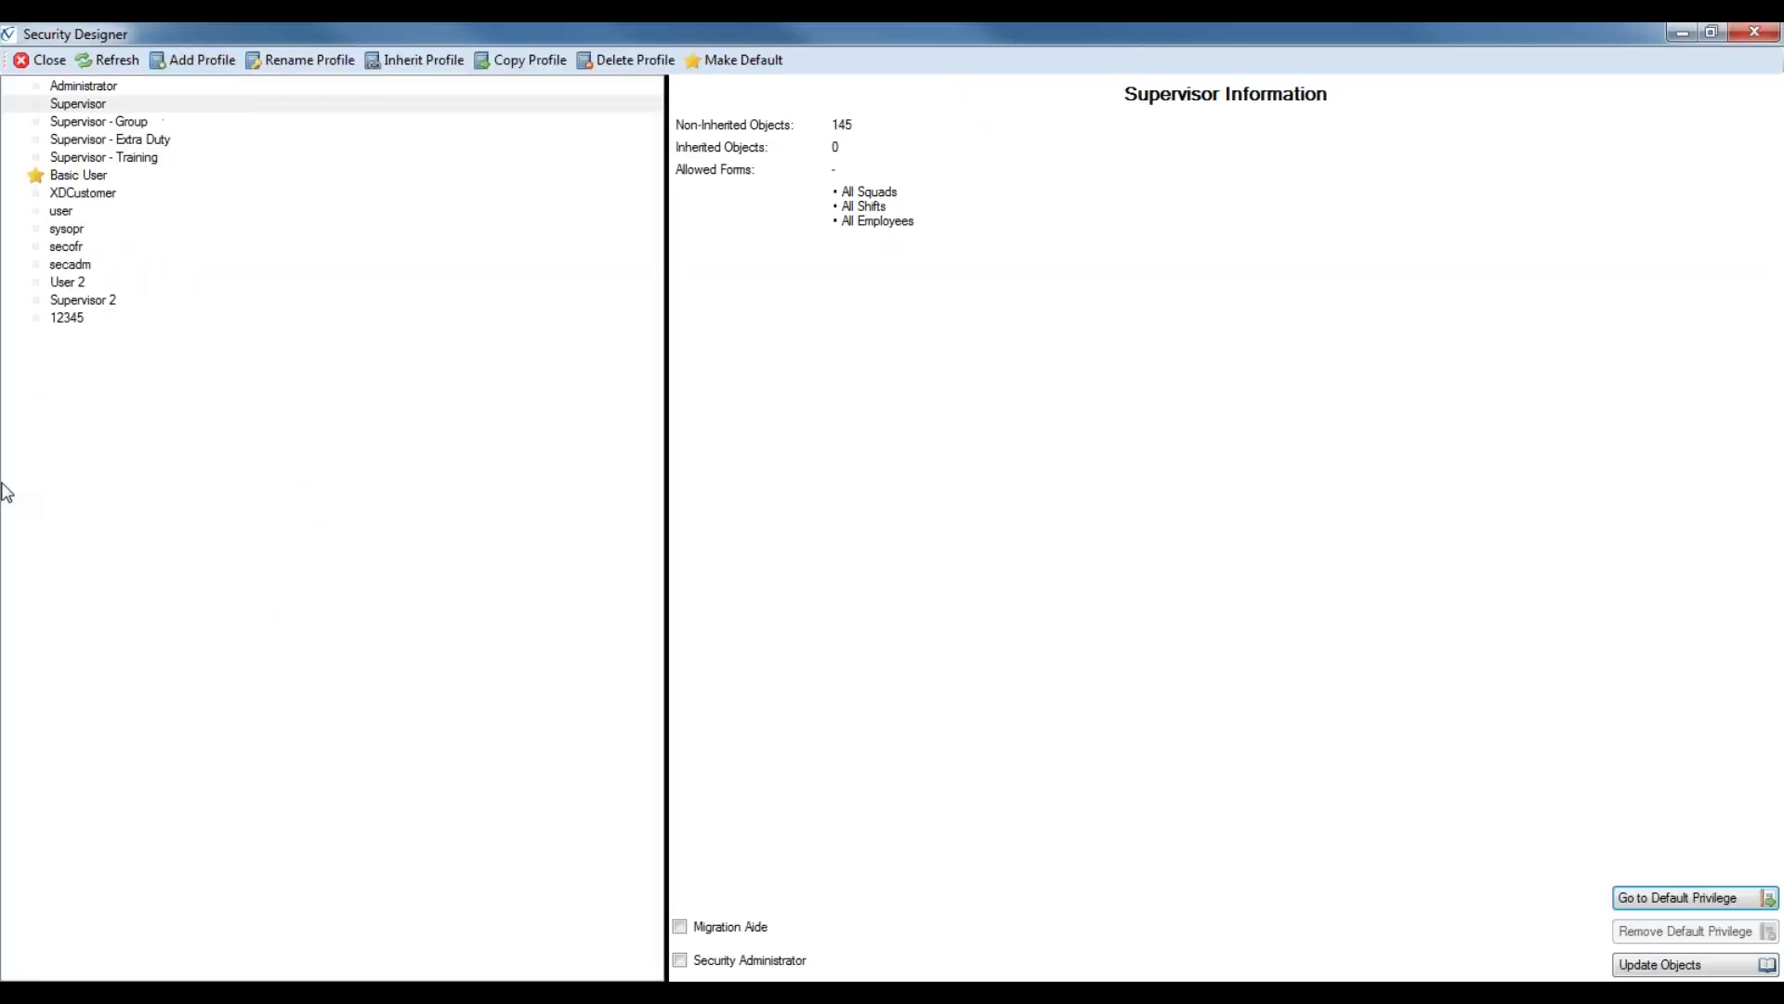
# Step: Compare the profile information of Administrator, Supervisor and Basic User, and close the Security Designer
pyautogui.click(173, 86)
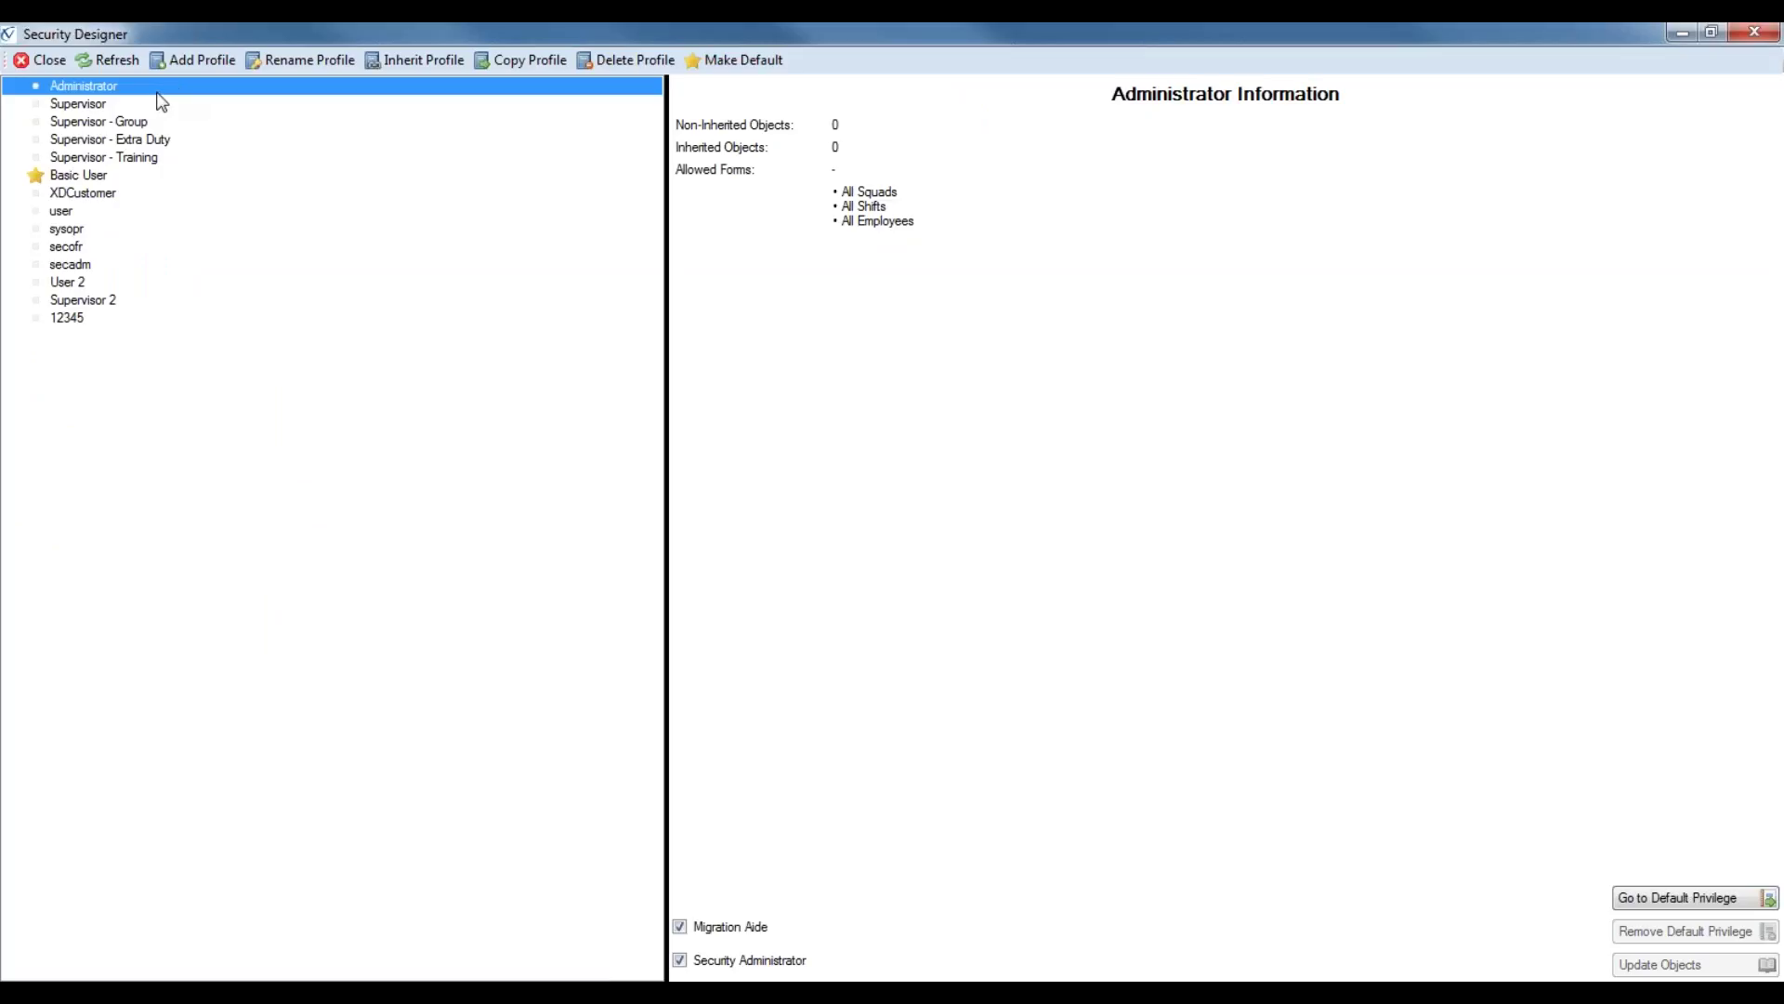
pyautogui.click(158, 103)
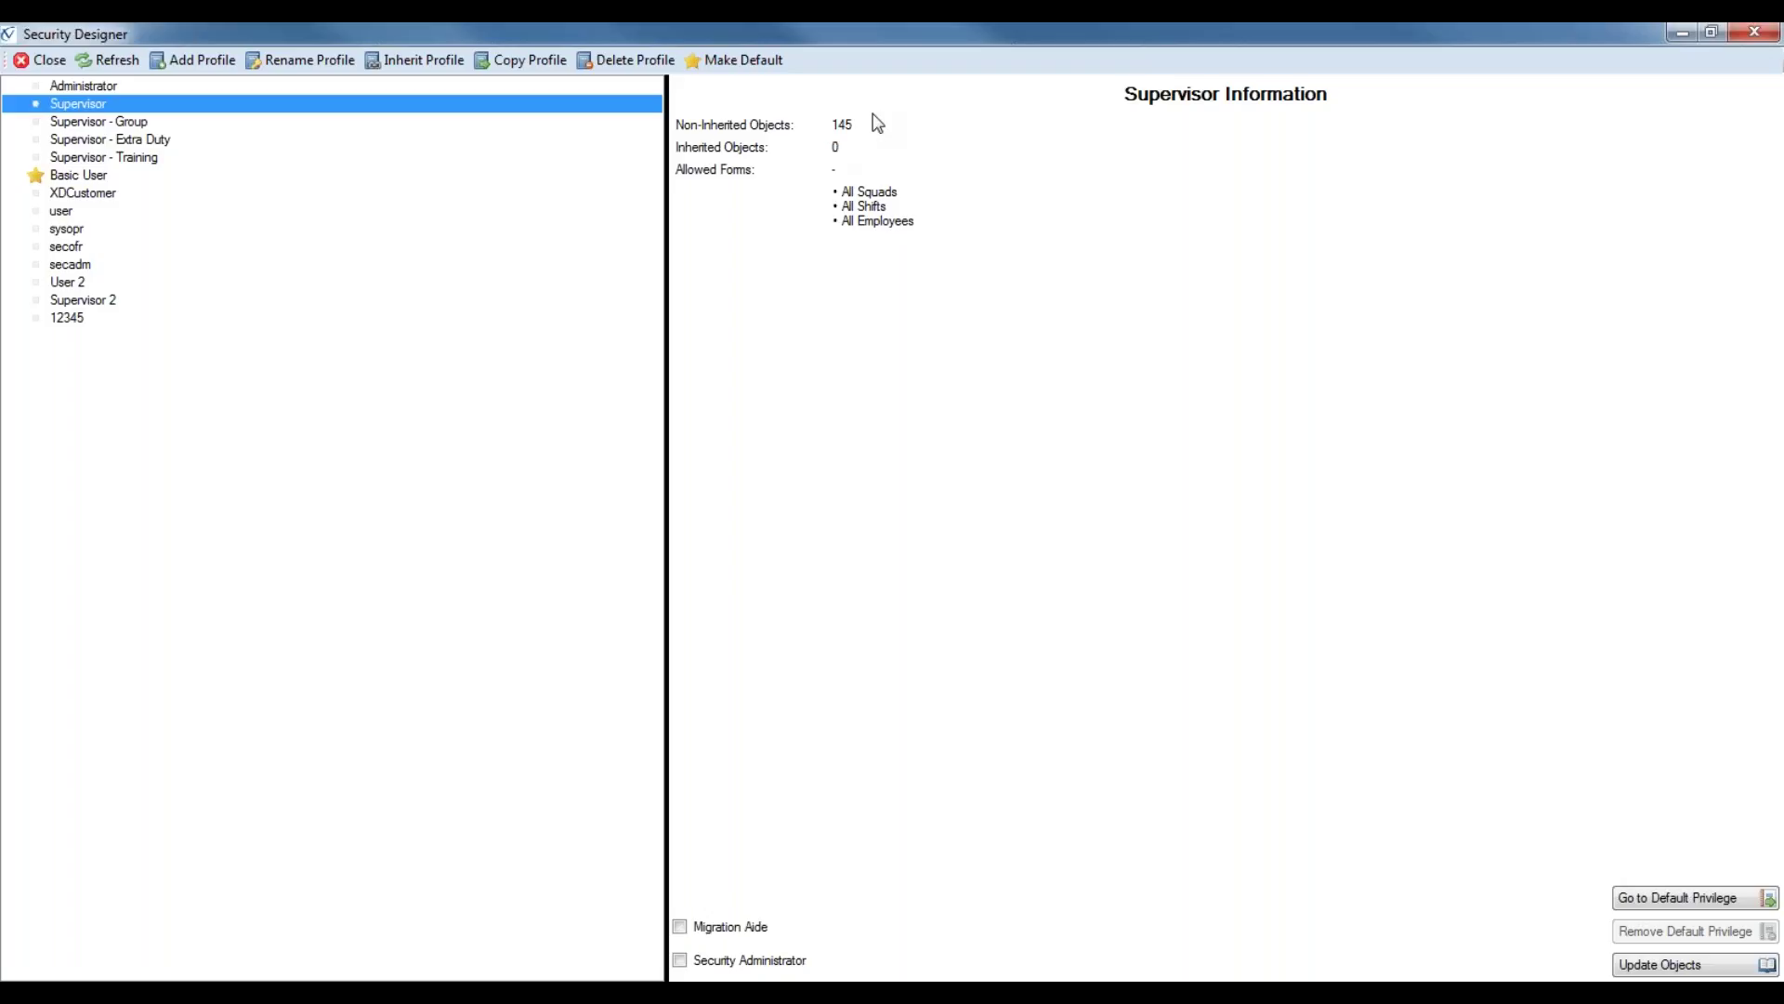
pyautogui.click(96, 177)
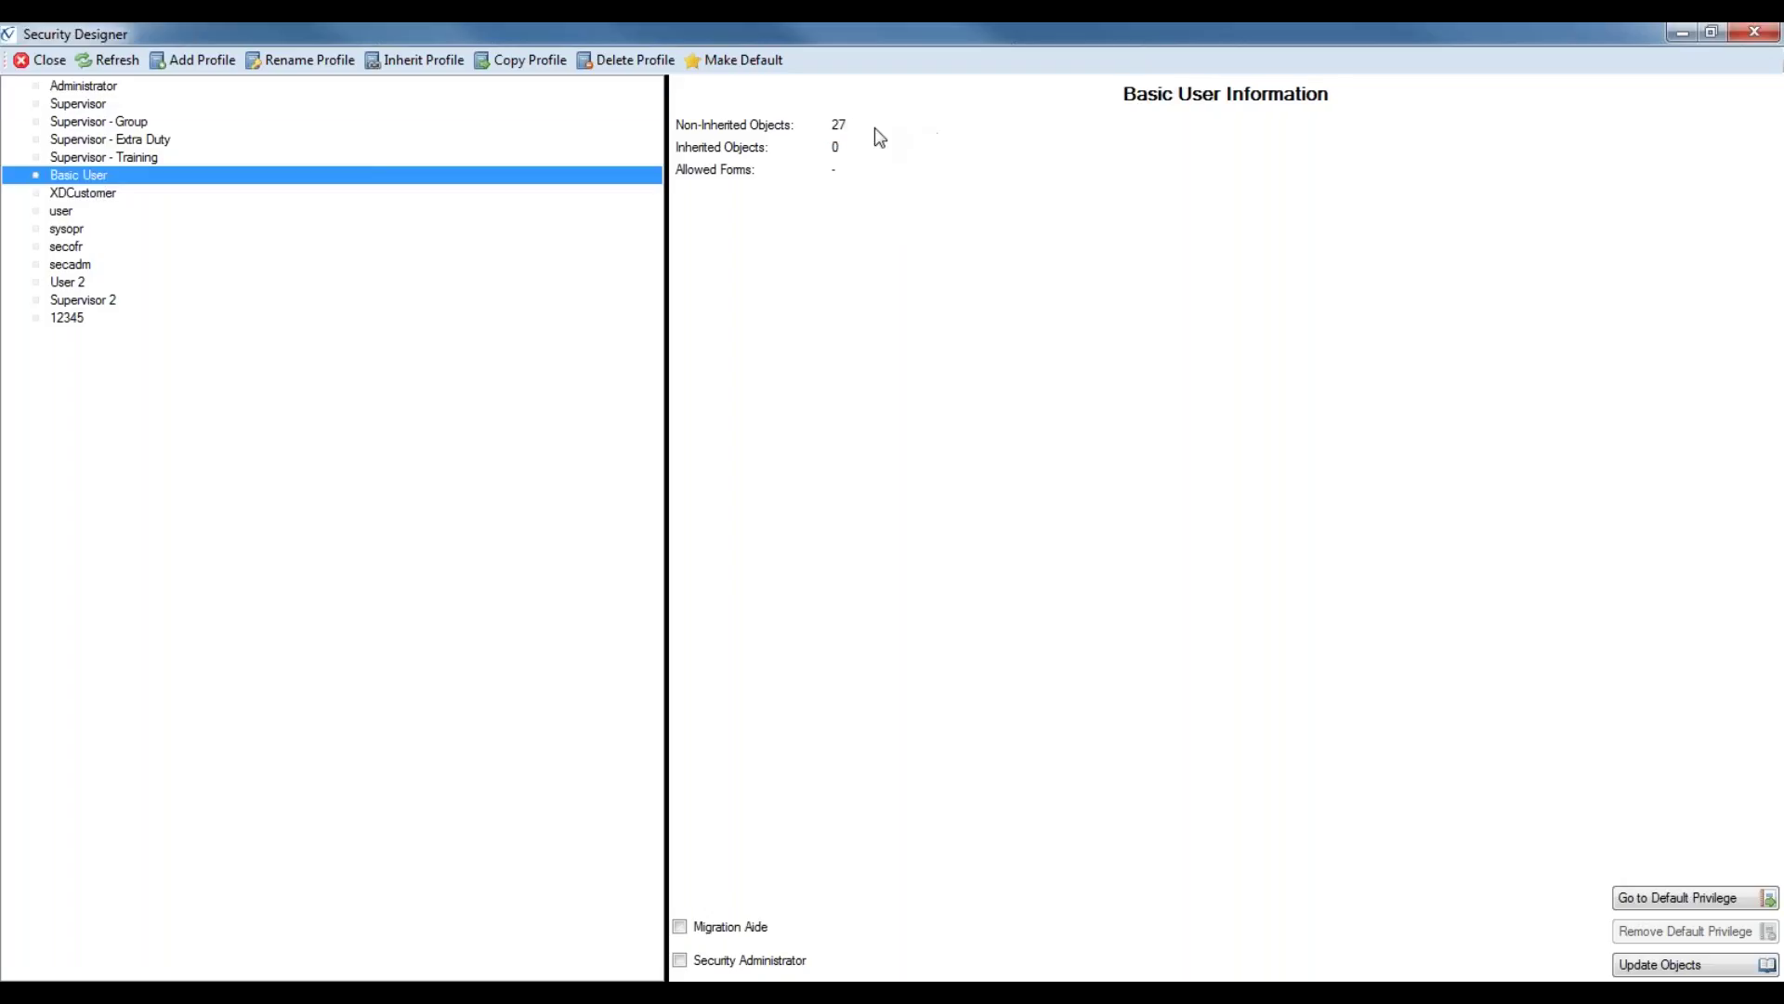
pyautogui.click(106, 88)
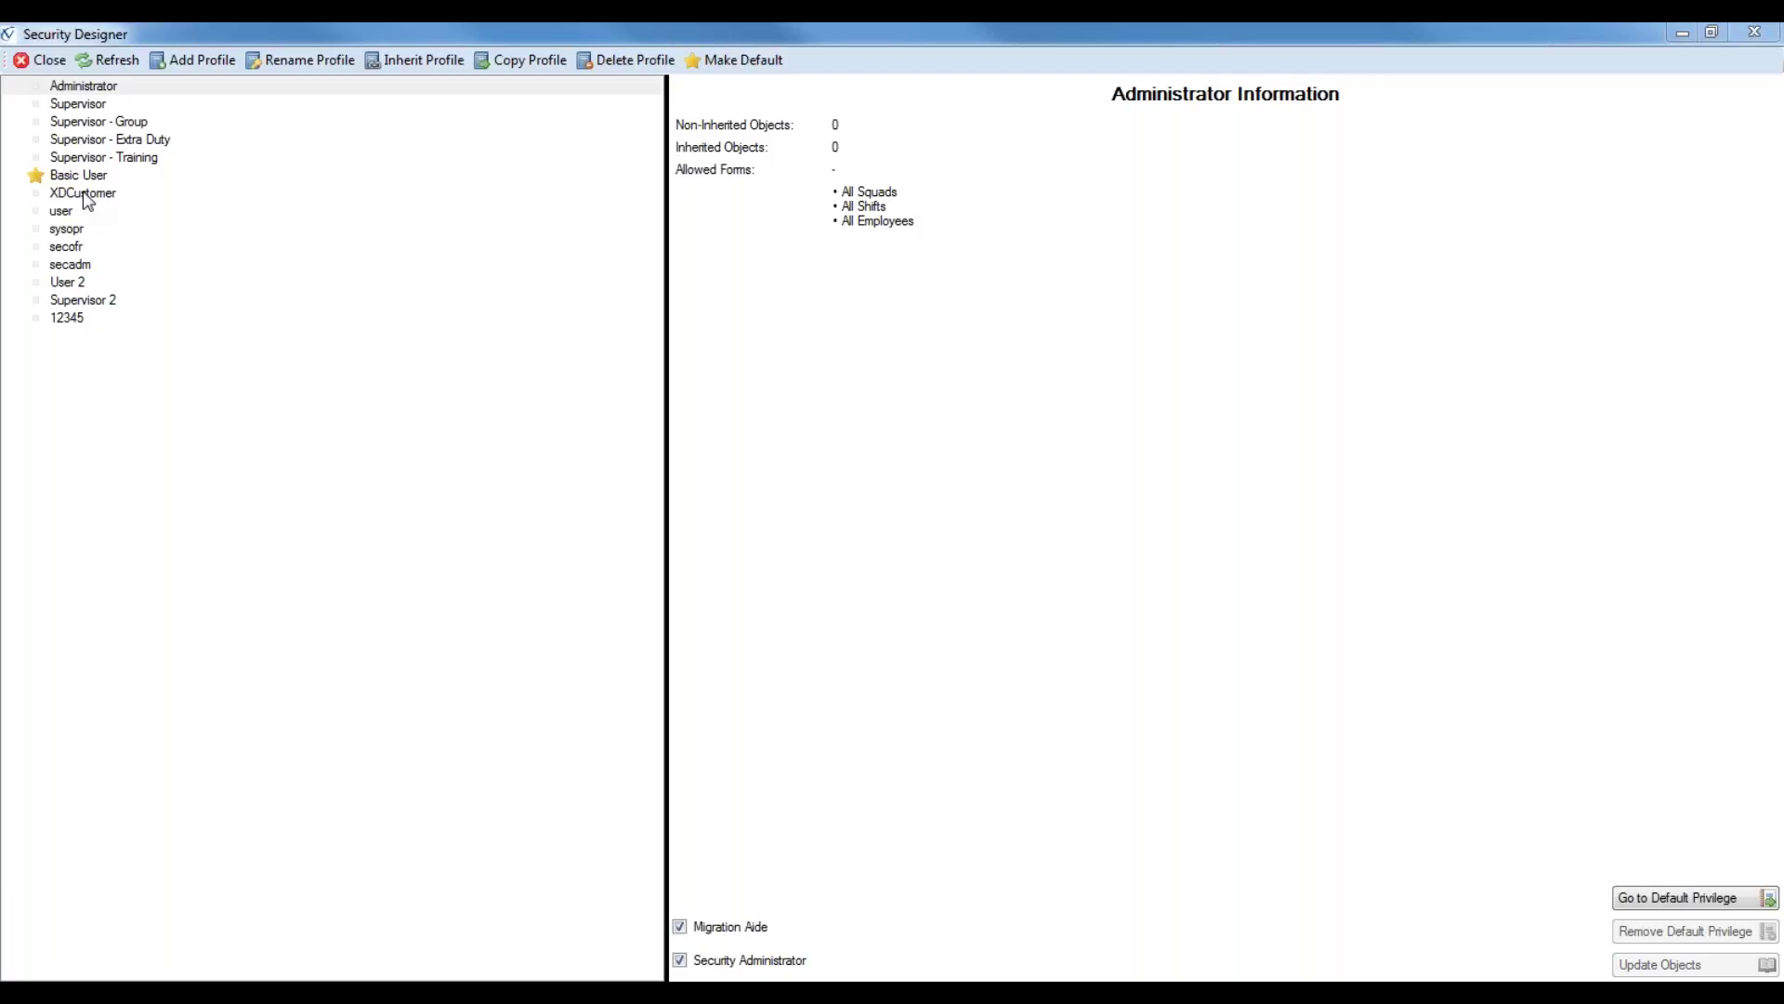
pyautogui.click(59, 73)
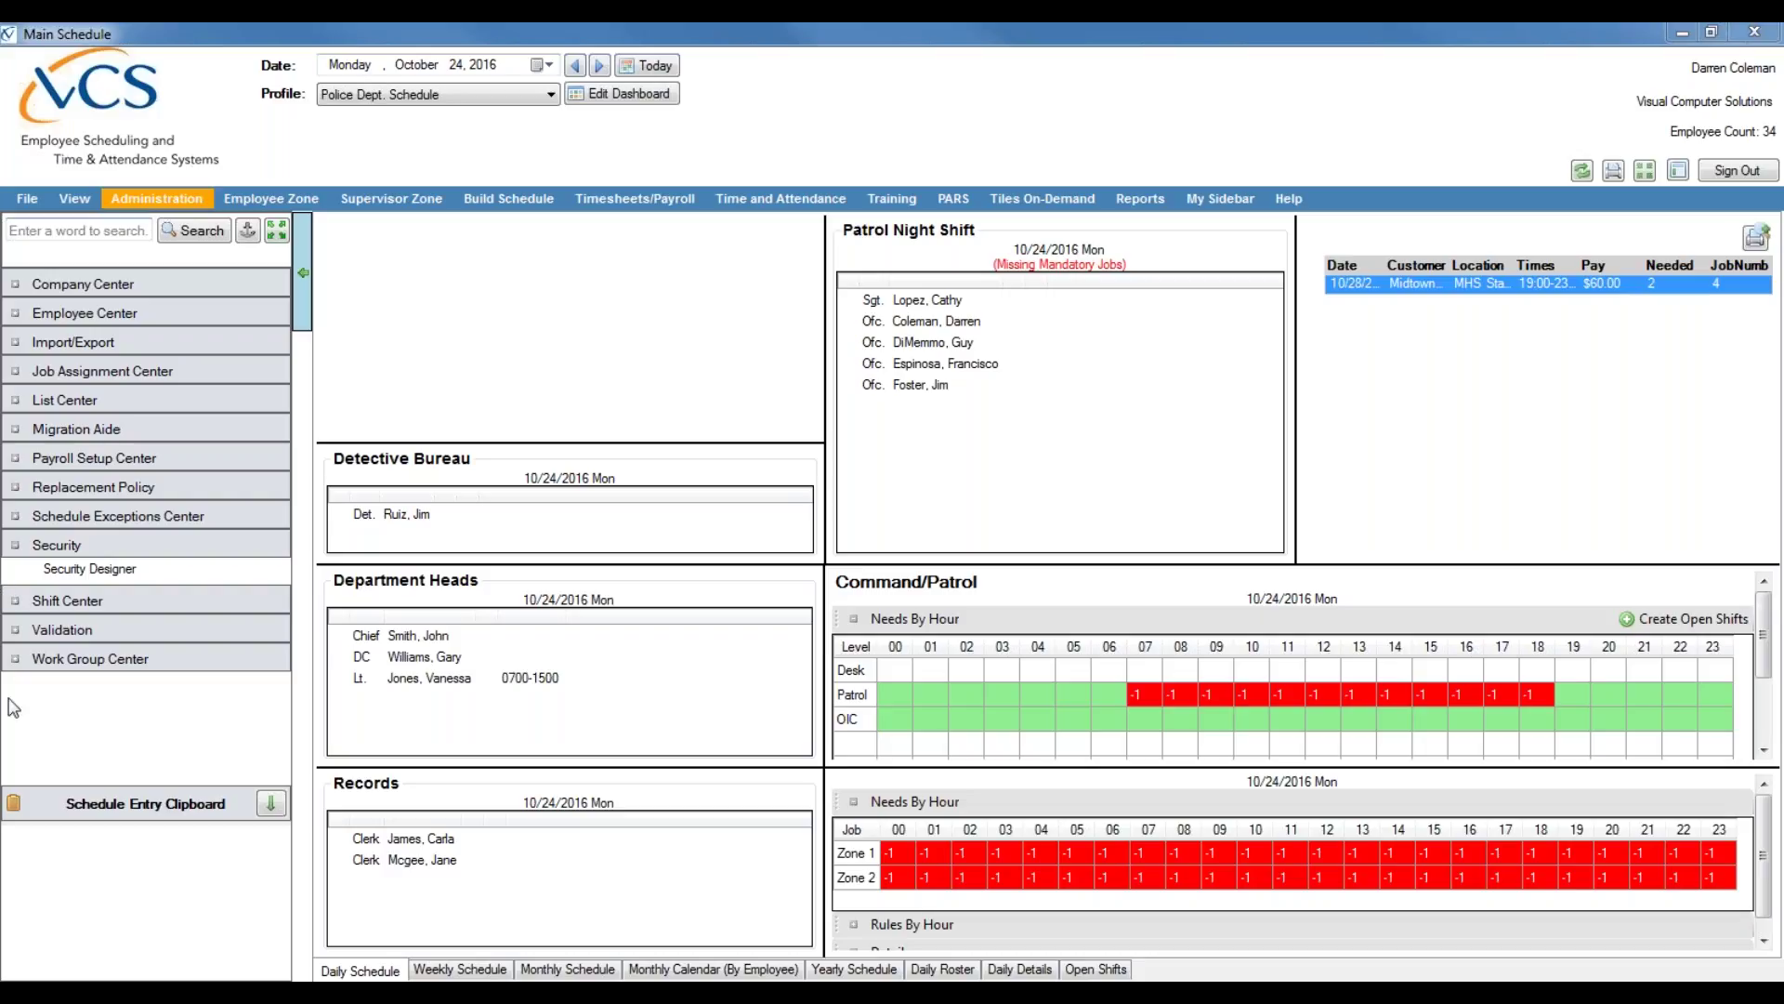
# Step: Collapse the Security group and open Mass Auto Create Users from the Employee Center
pyautogui.click(103, 544)
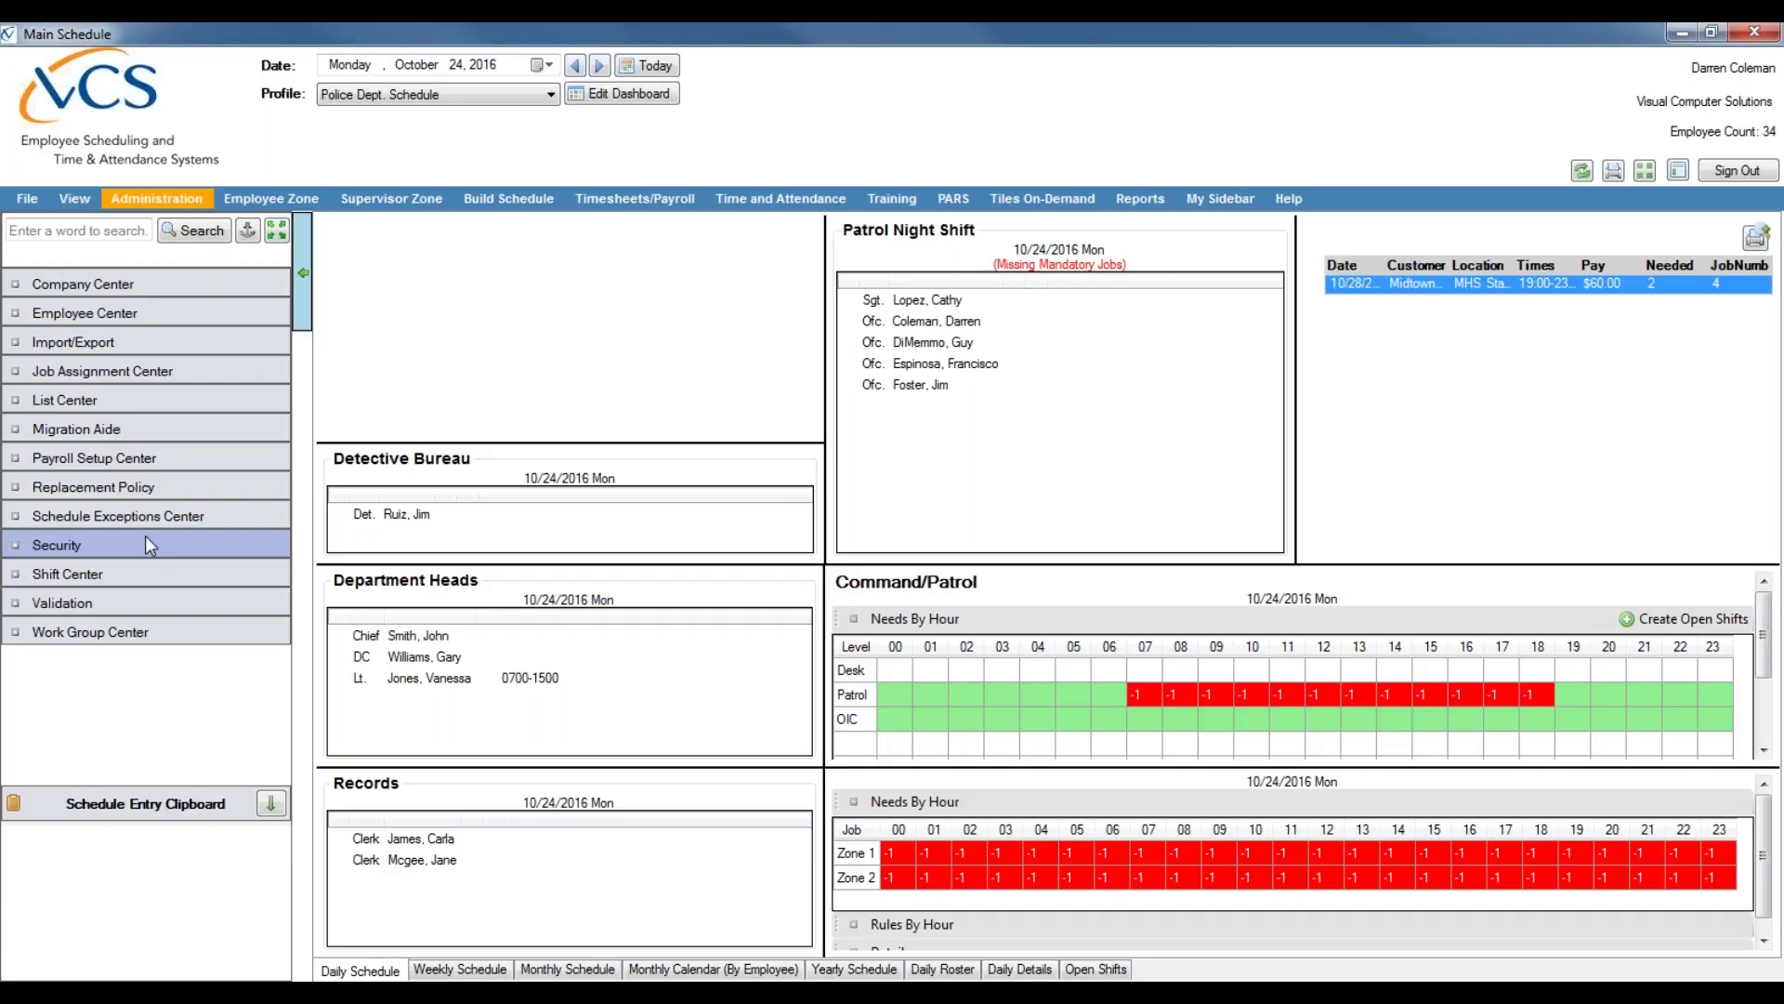
pyautogui.click(105, 325)
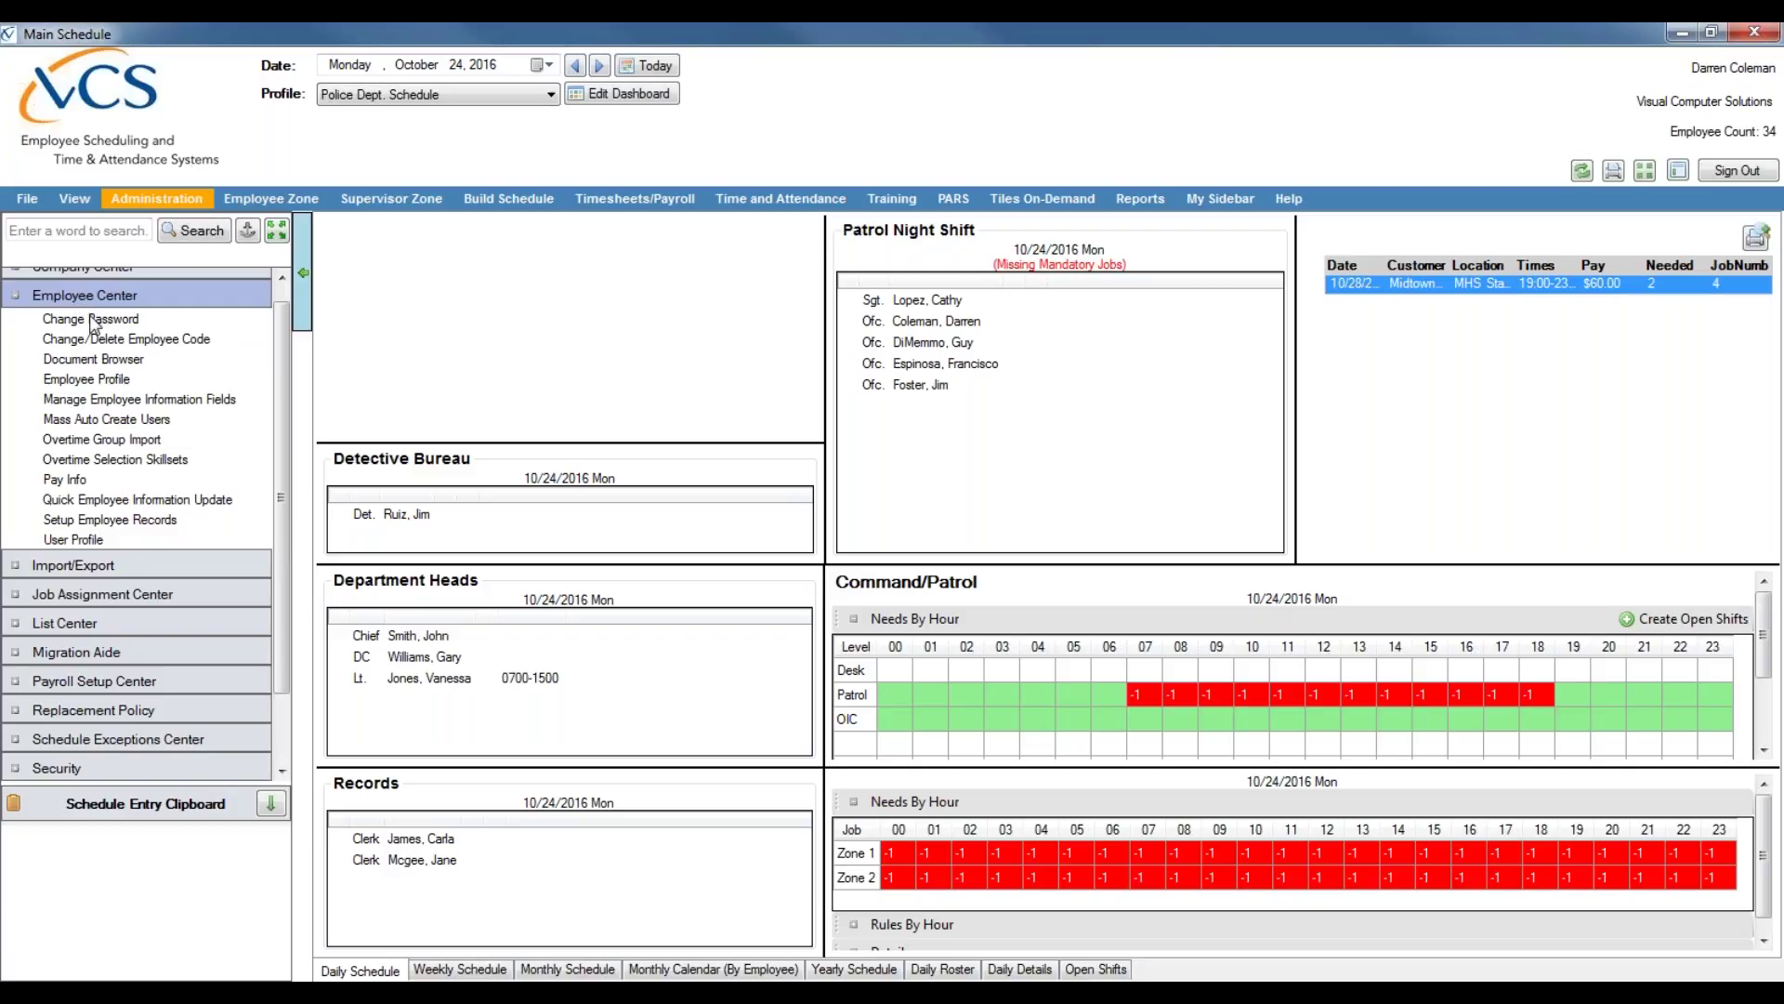
pyautogui.click(106, 419)
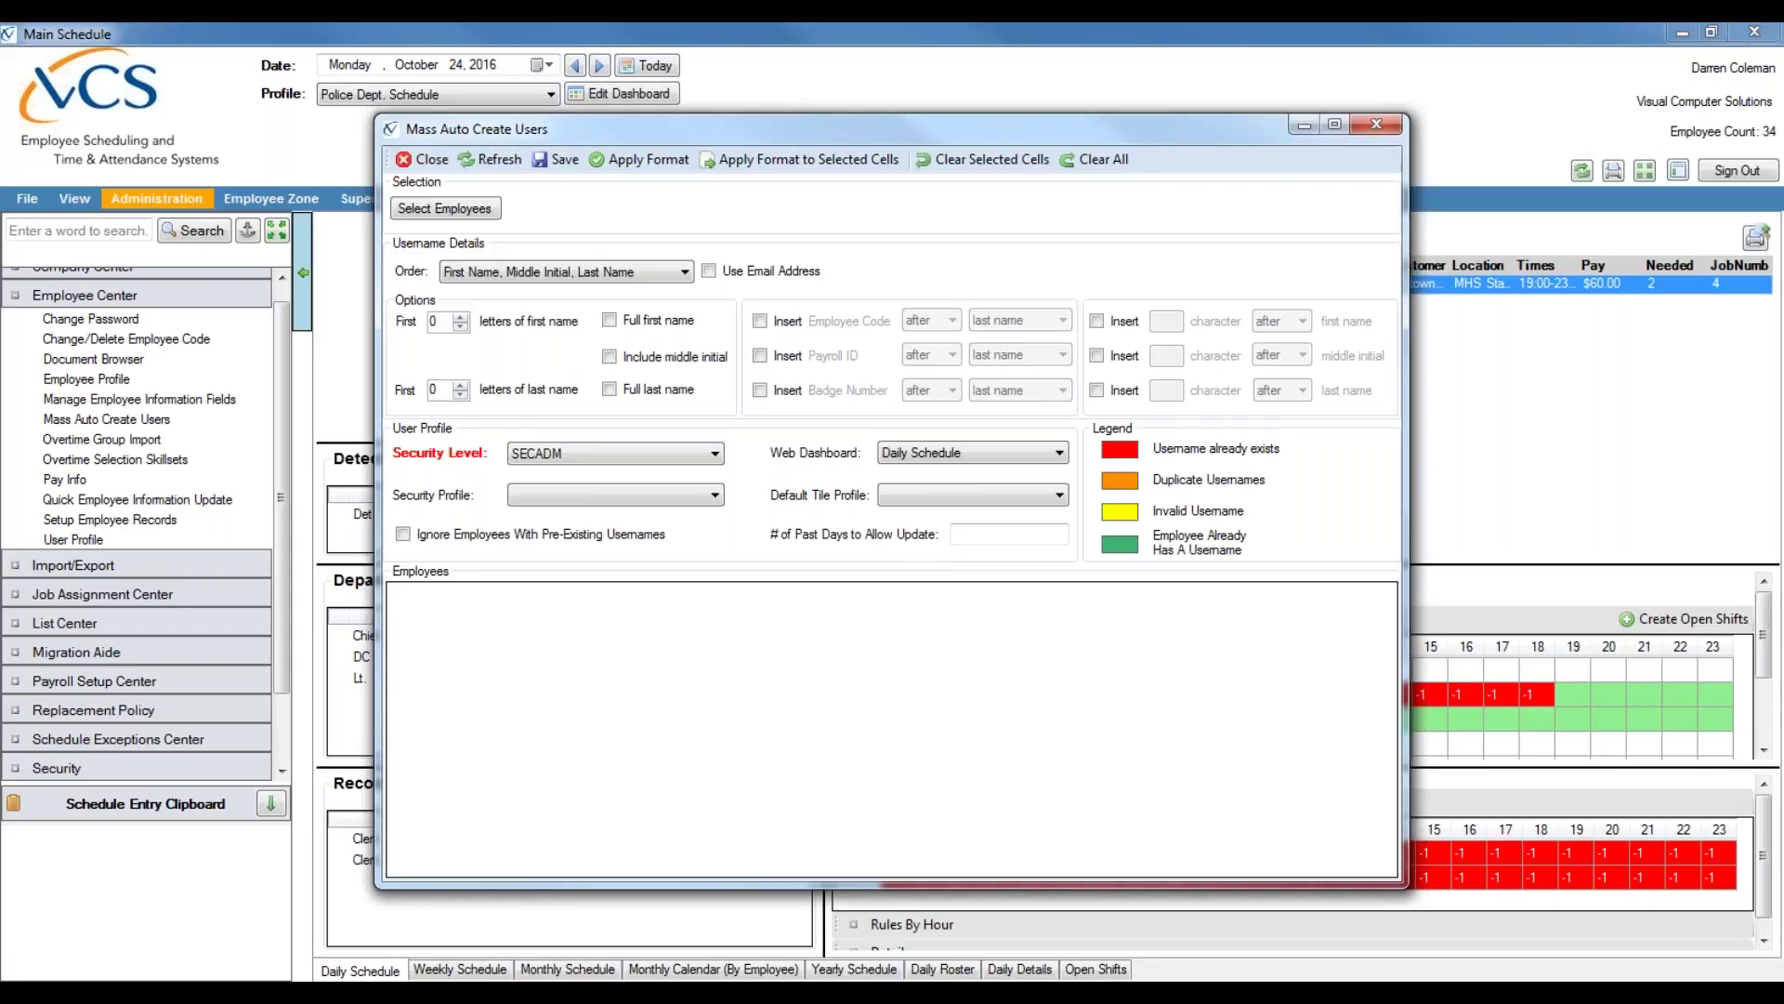
pyautogui.click(1756, 237)
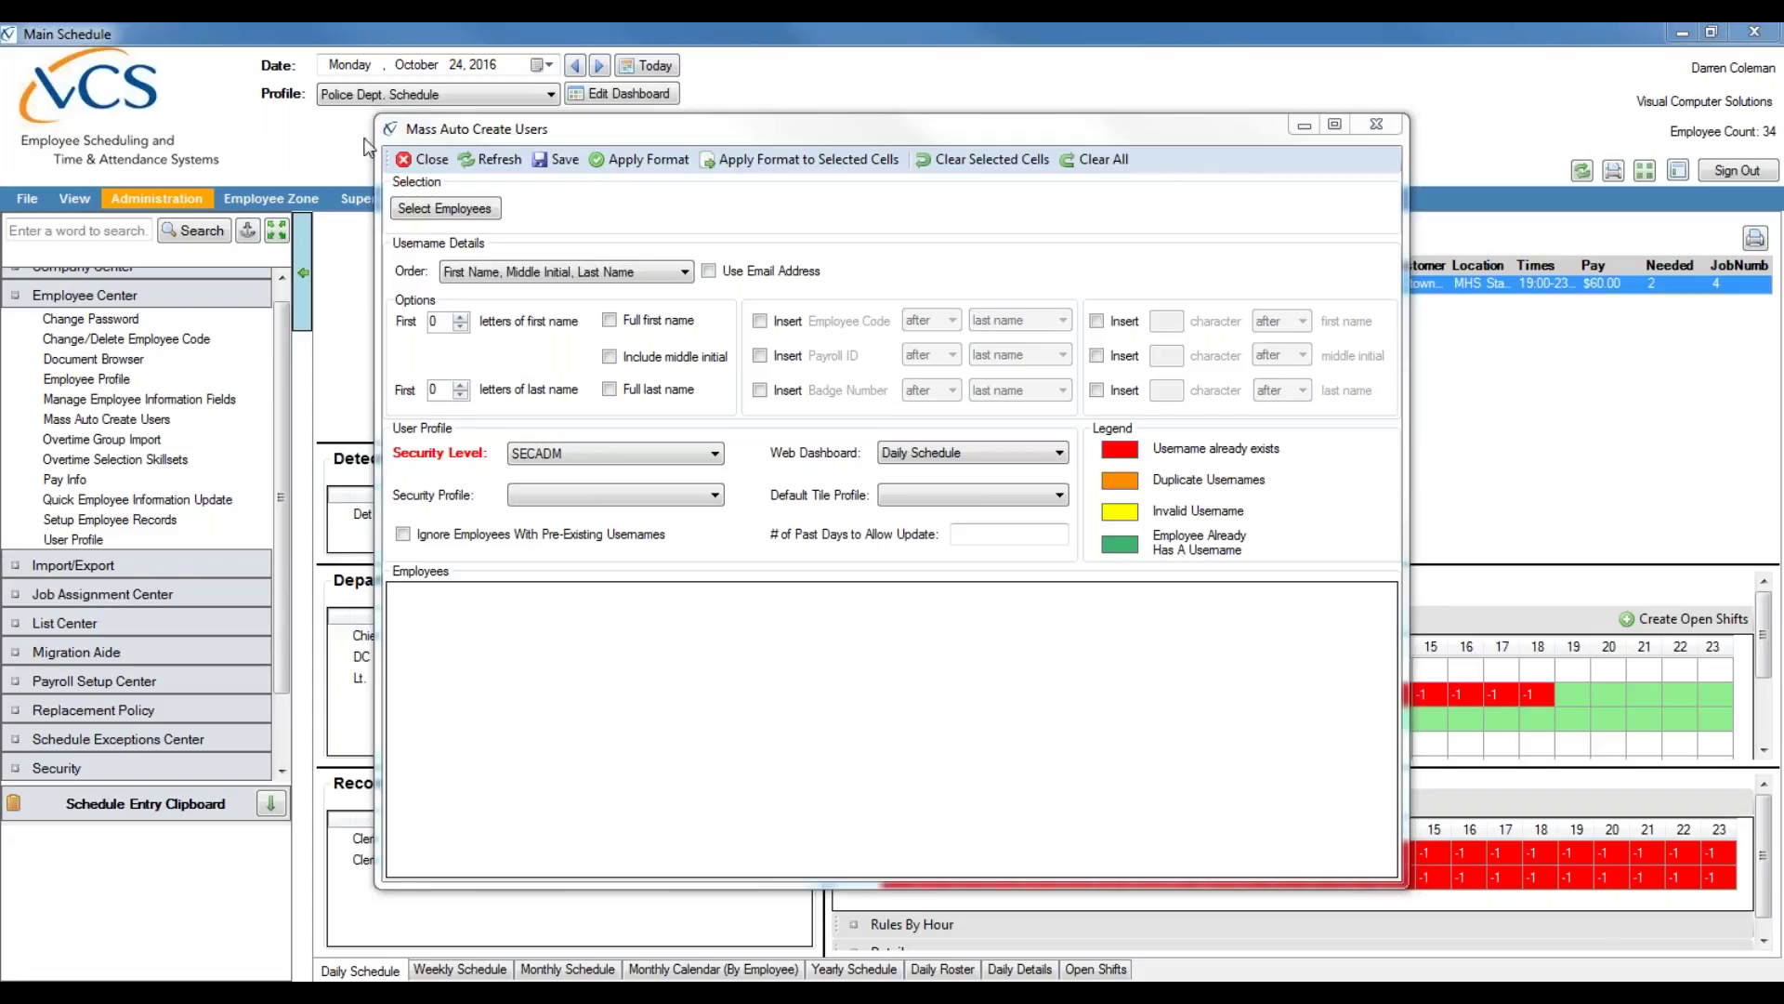
# Step: Load all active employees into the mass user creation list
pyautogui.click(420, 214)
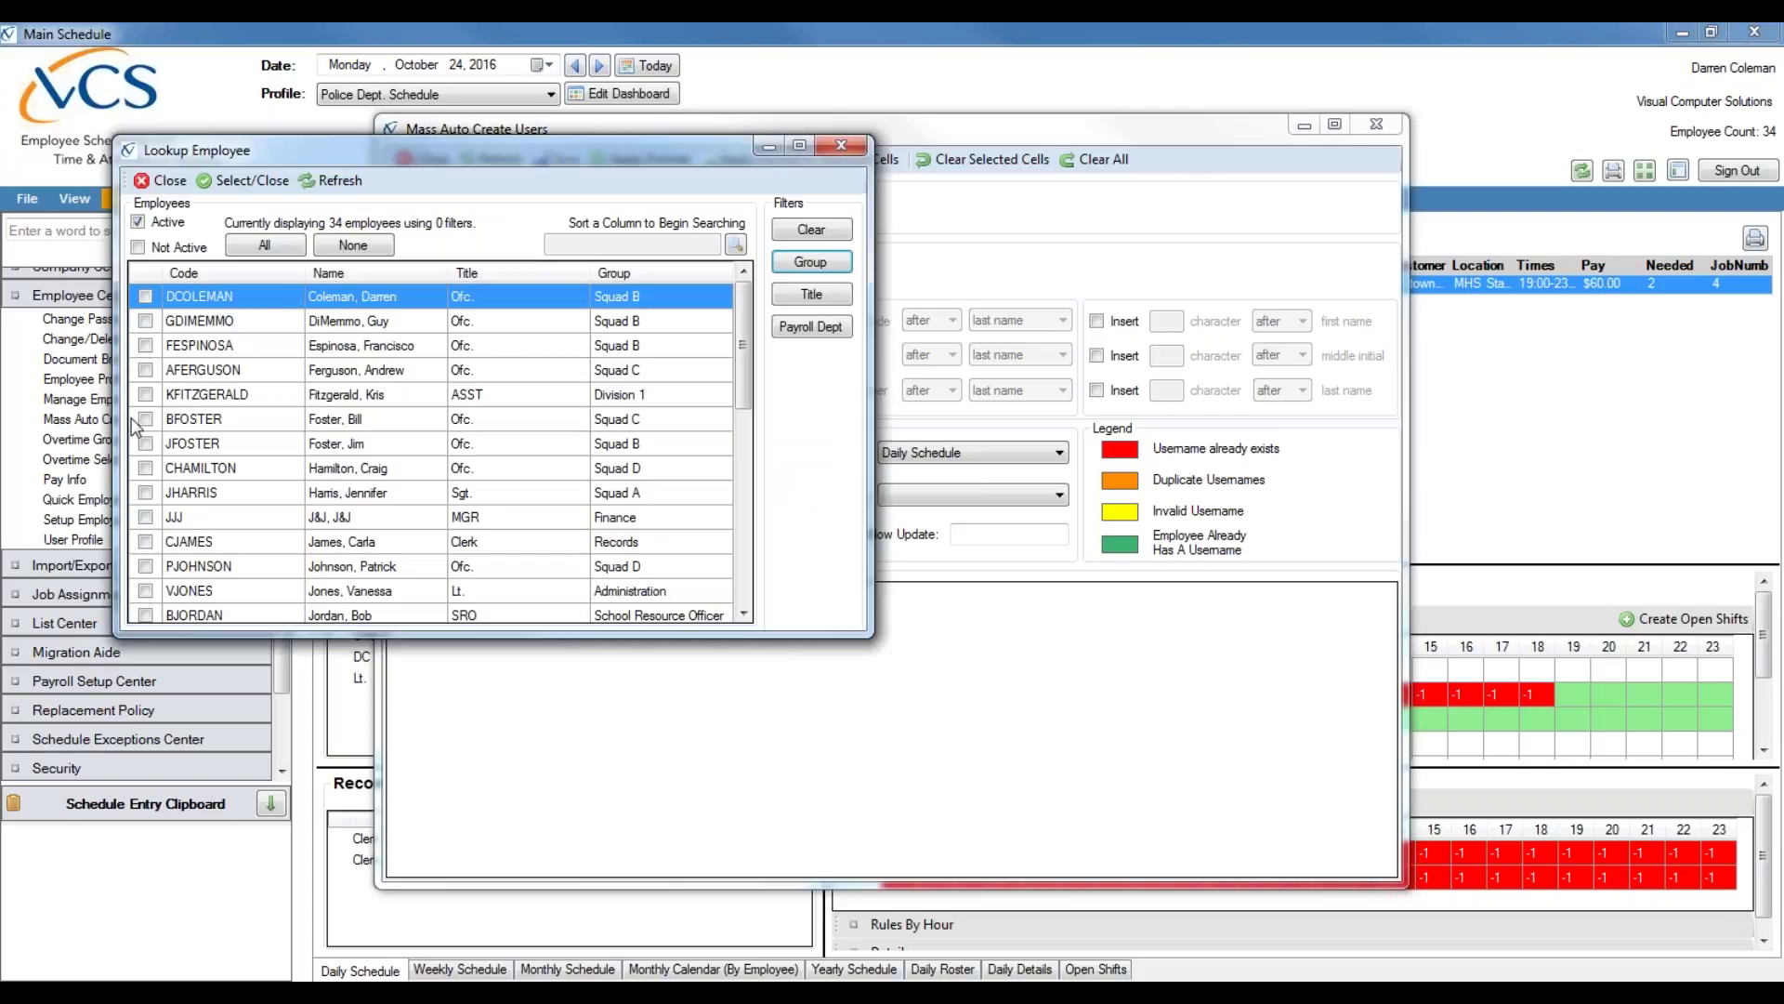
pyautogui.click(175, 467)
pyautogui.scroll(-7, 171, 460)
pyautogui.click(151, 468)
pyautogui.click(144, 517)
pyautogui.click(254, 240)
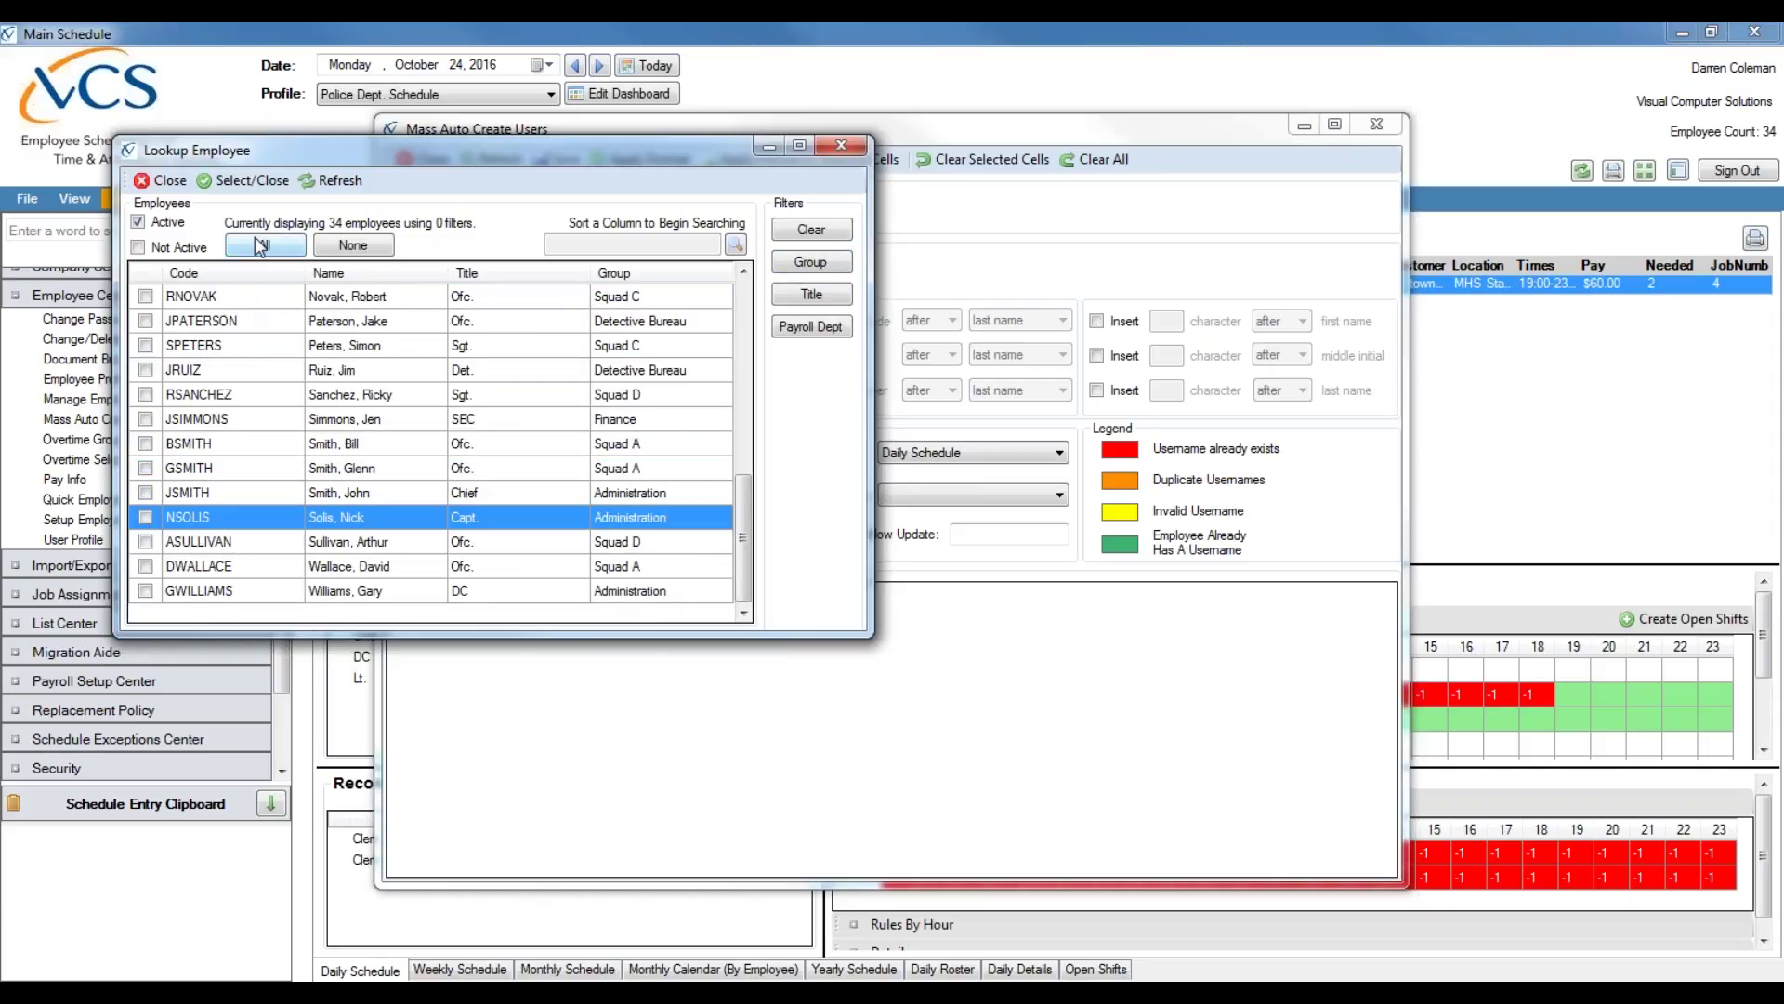
pyautogui.click(254, 187)
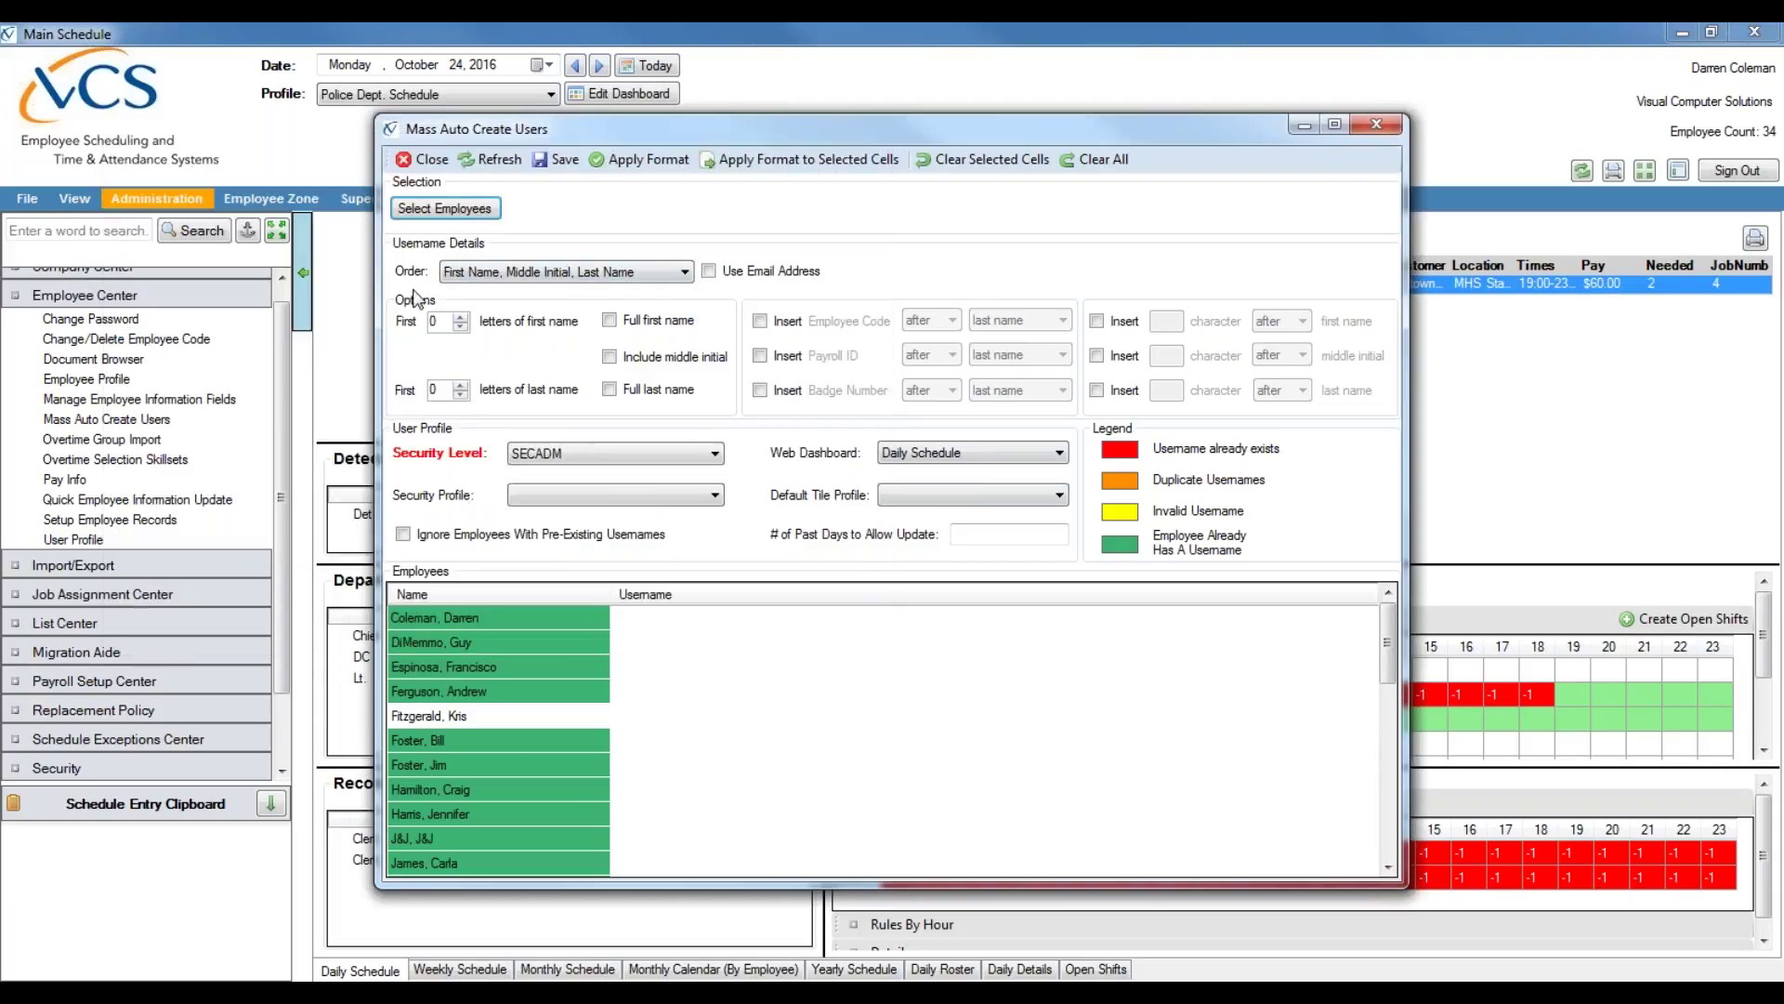
# Step: Build usernames from the first 1 letter of the first name plus the full last name, ordered First Name, Middle Initial, Last Name
pyautogui.click(505, 275)
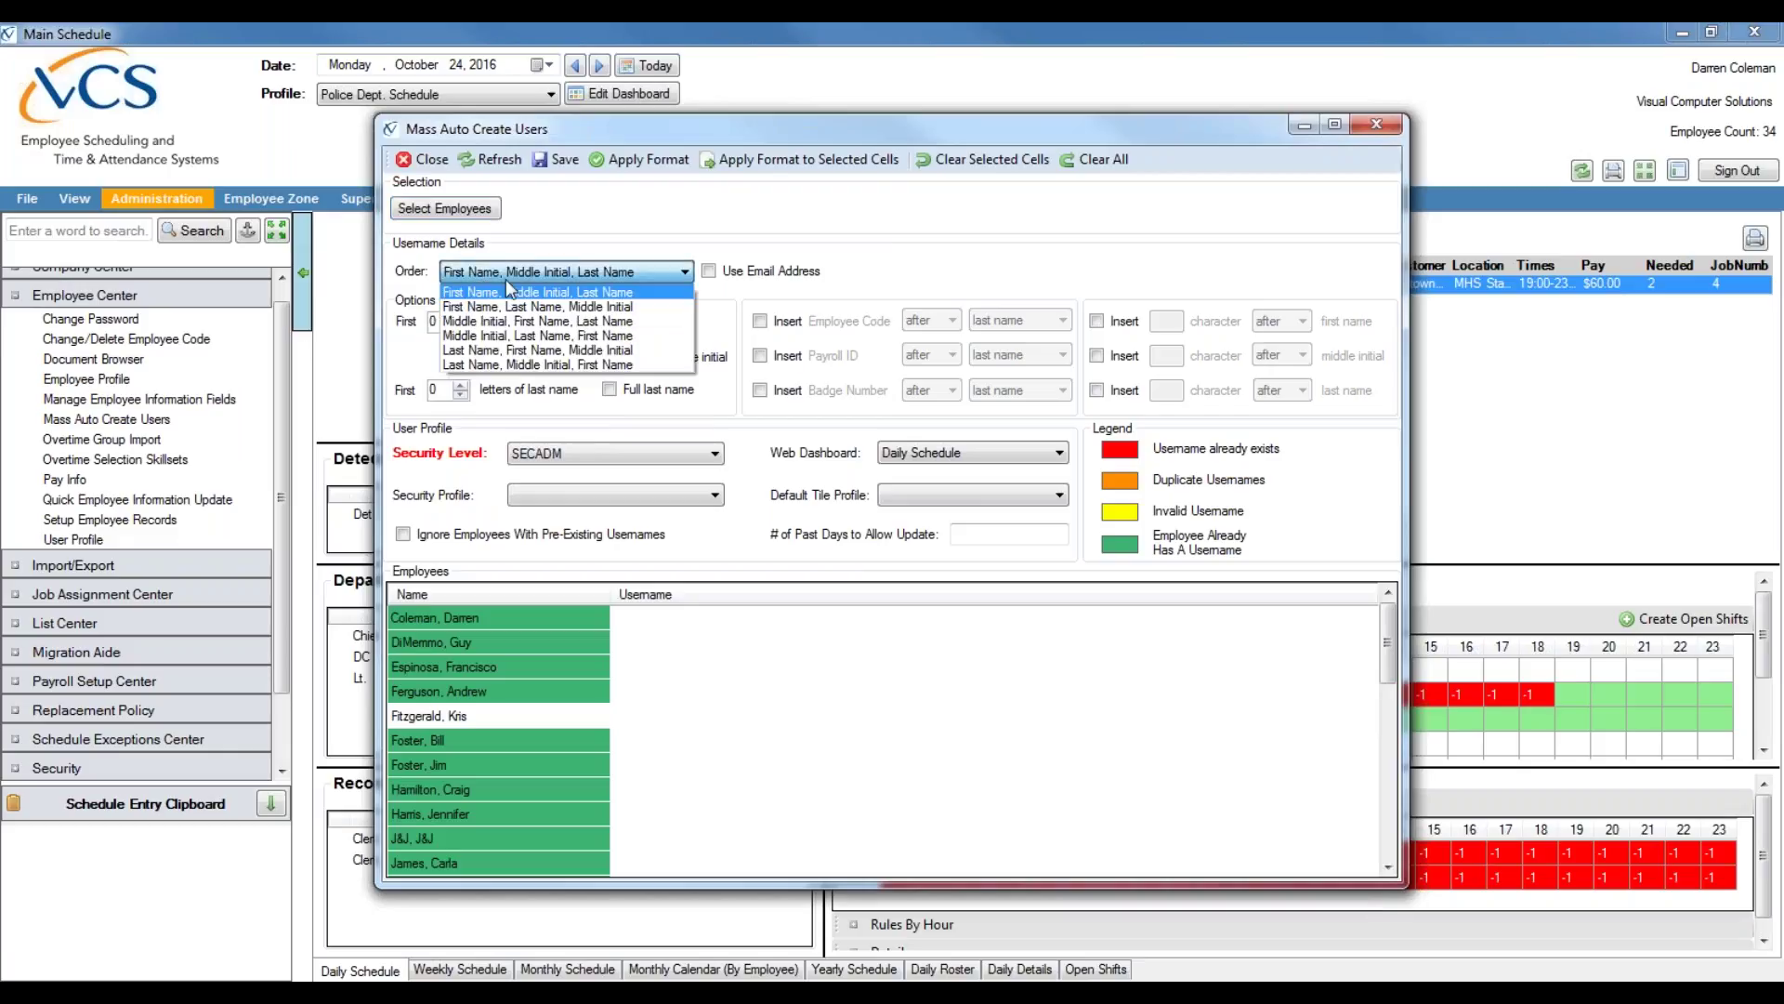
pyautogui.click(672, 233)
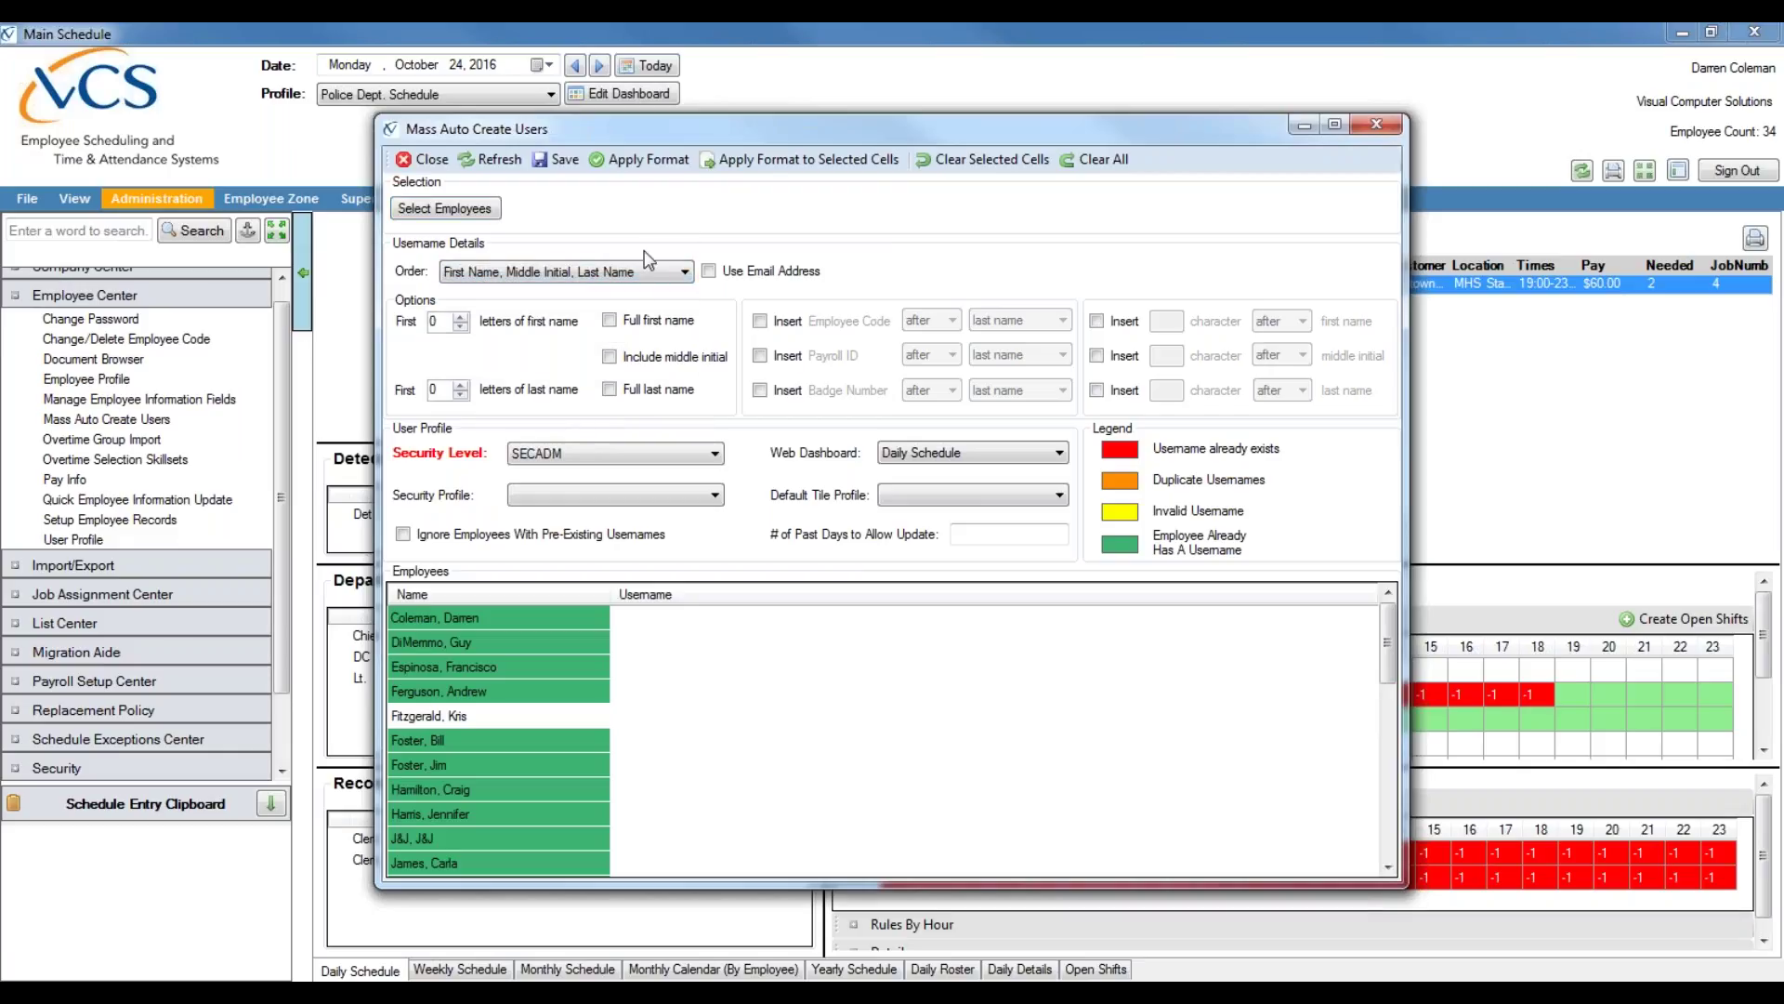
pyautogui.click(623, 275)
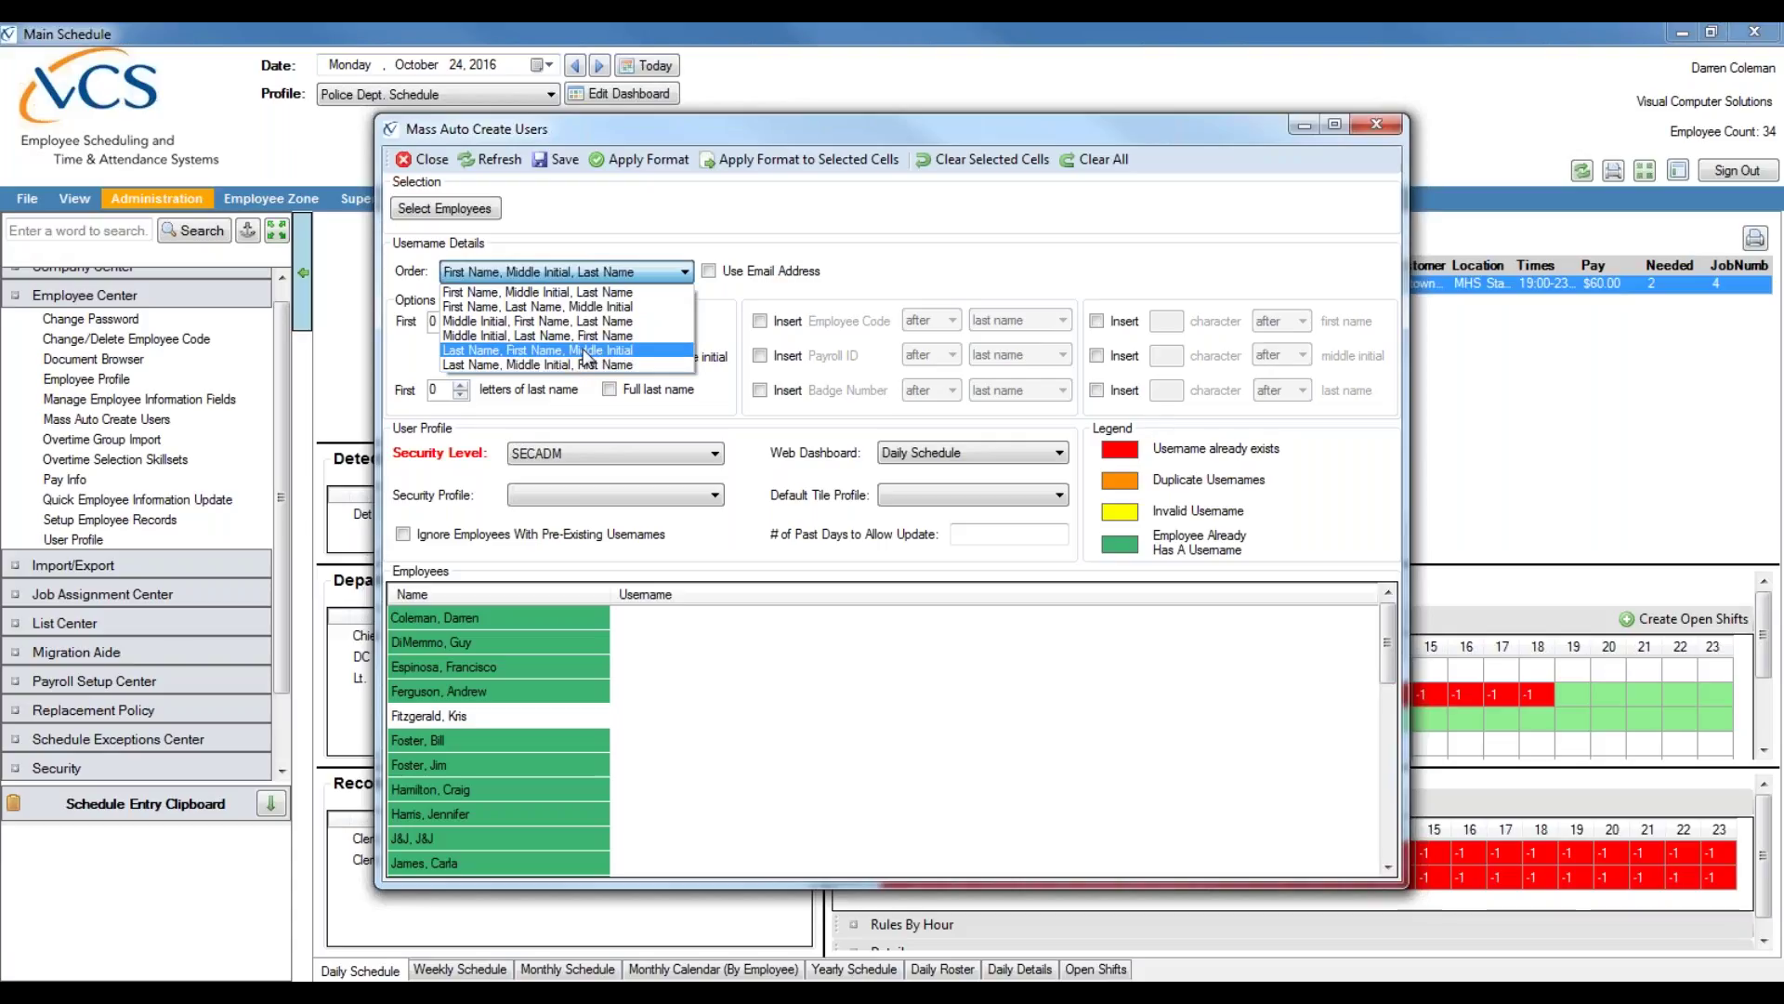
pyautogui.click(572, 284)
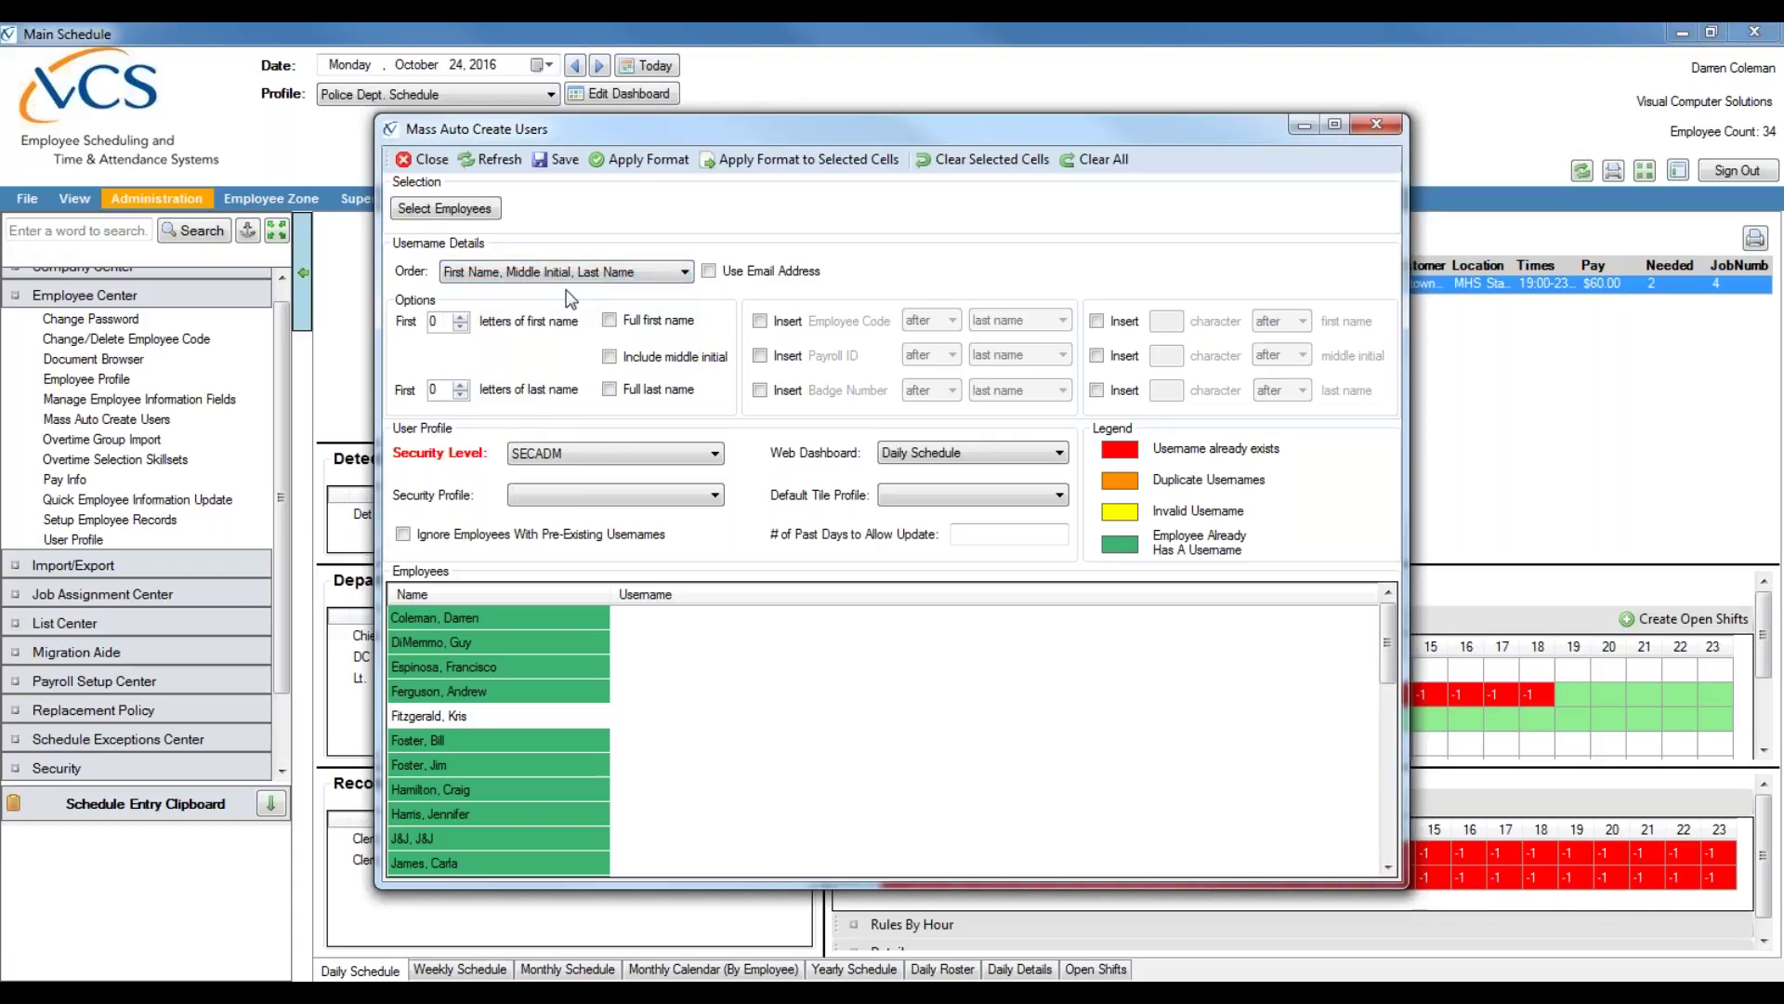
pyautogui.click(460, 317)
pyautogui.click(640, 392)
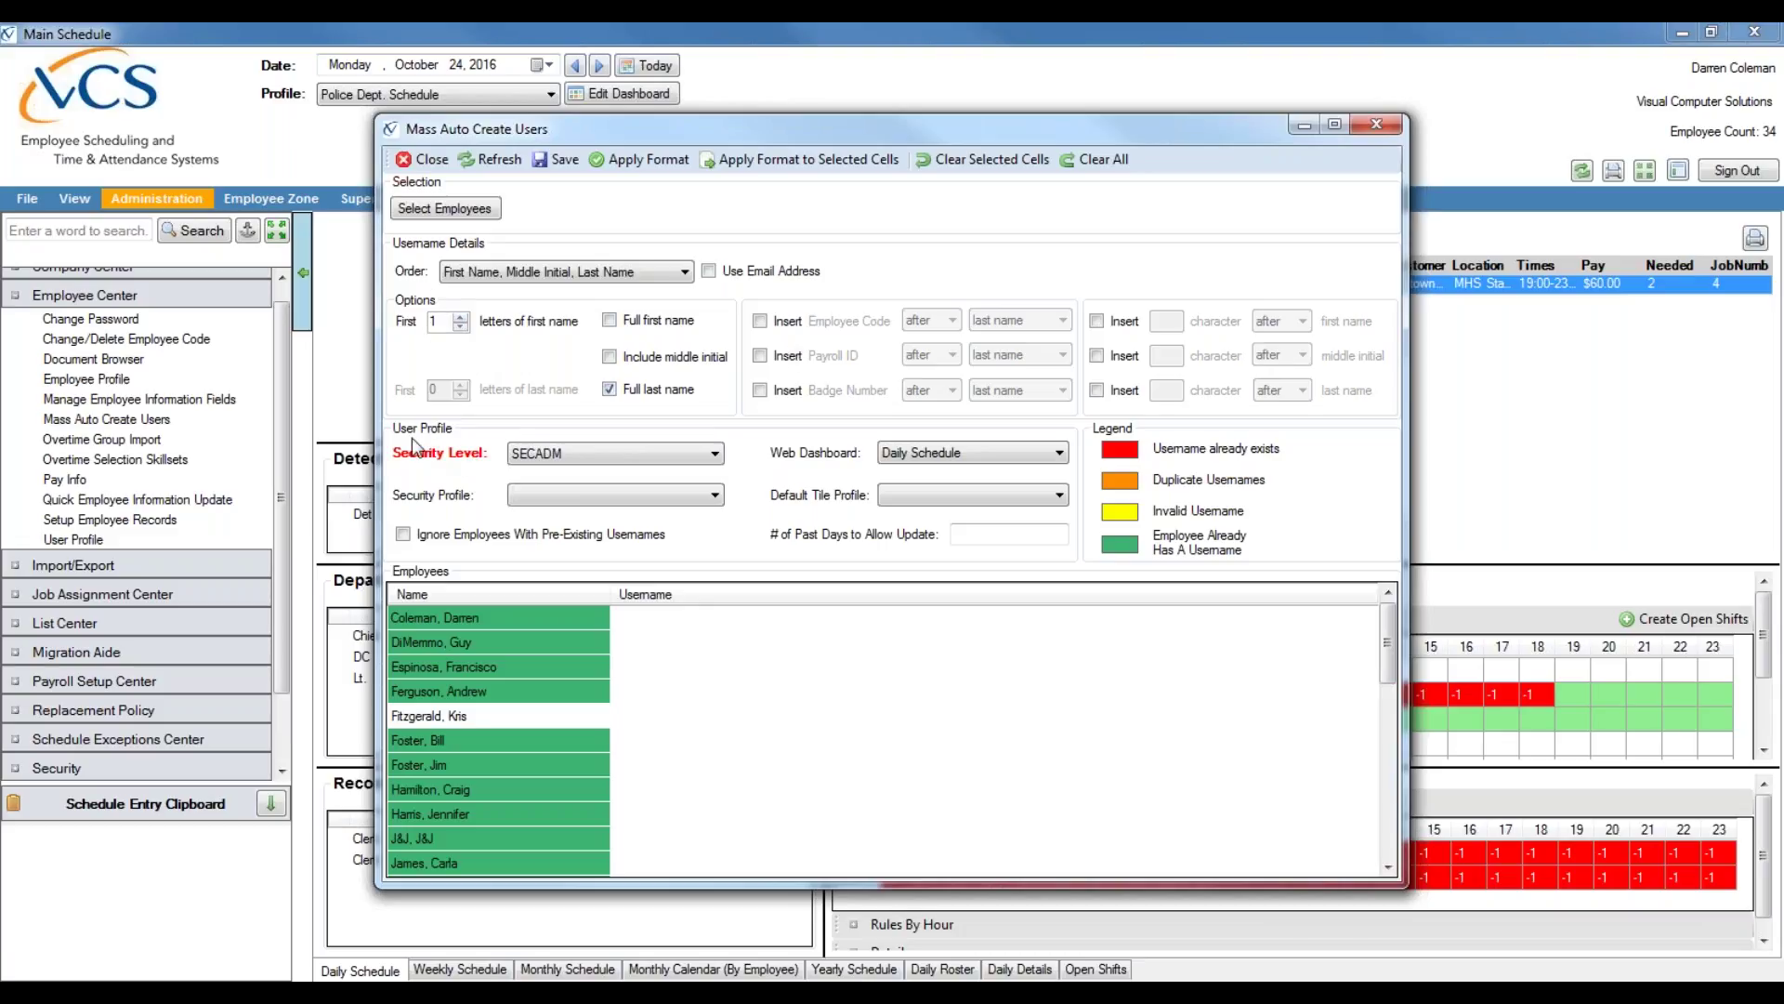
pyautogui.click(442, 215)
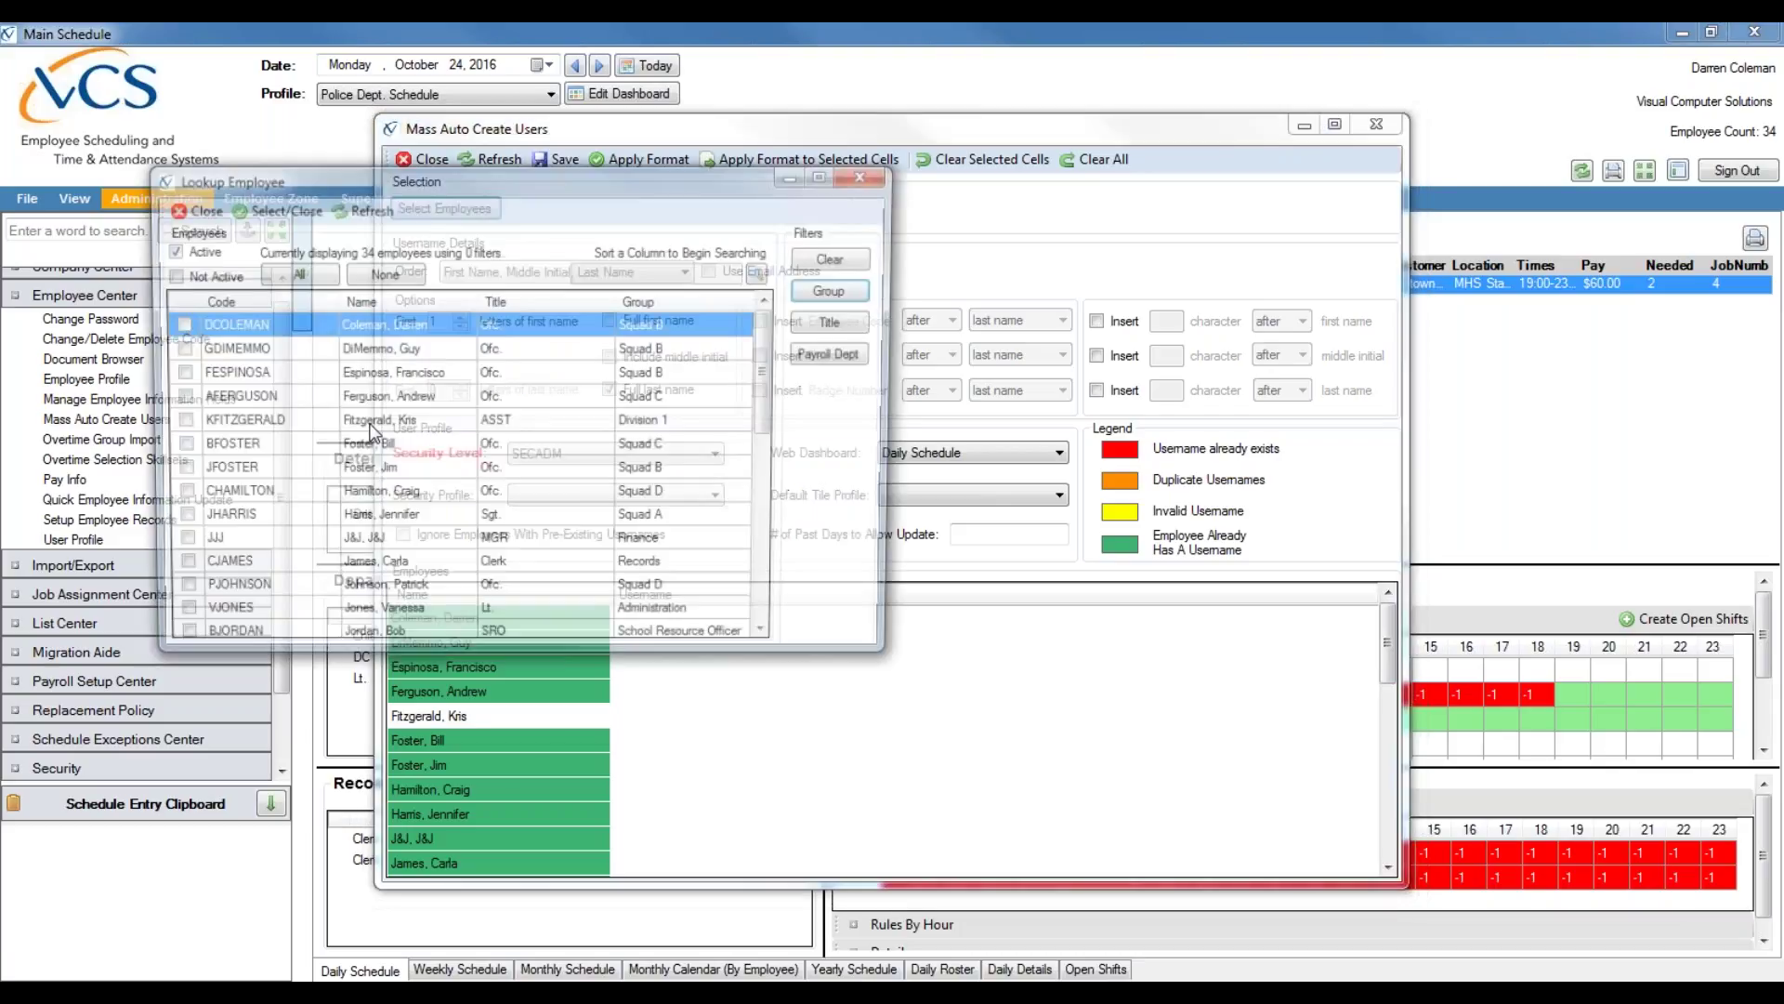
pyautogui.click(198, 210)
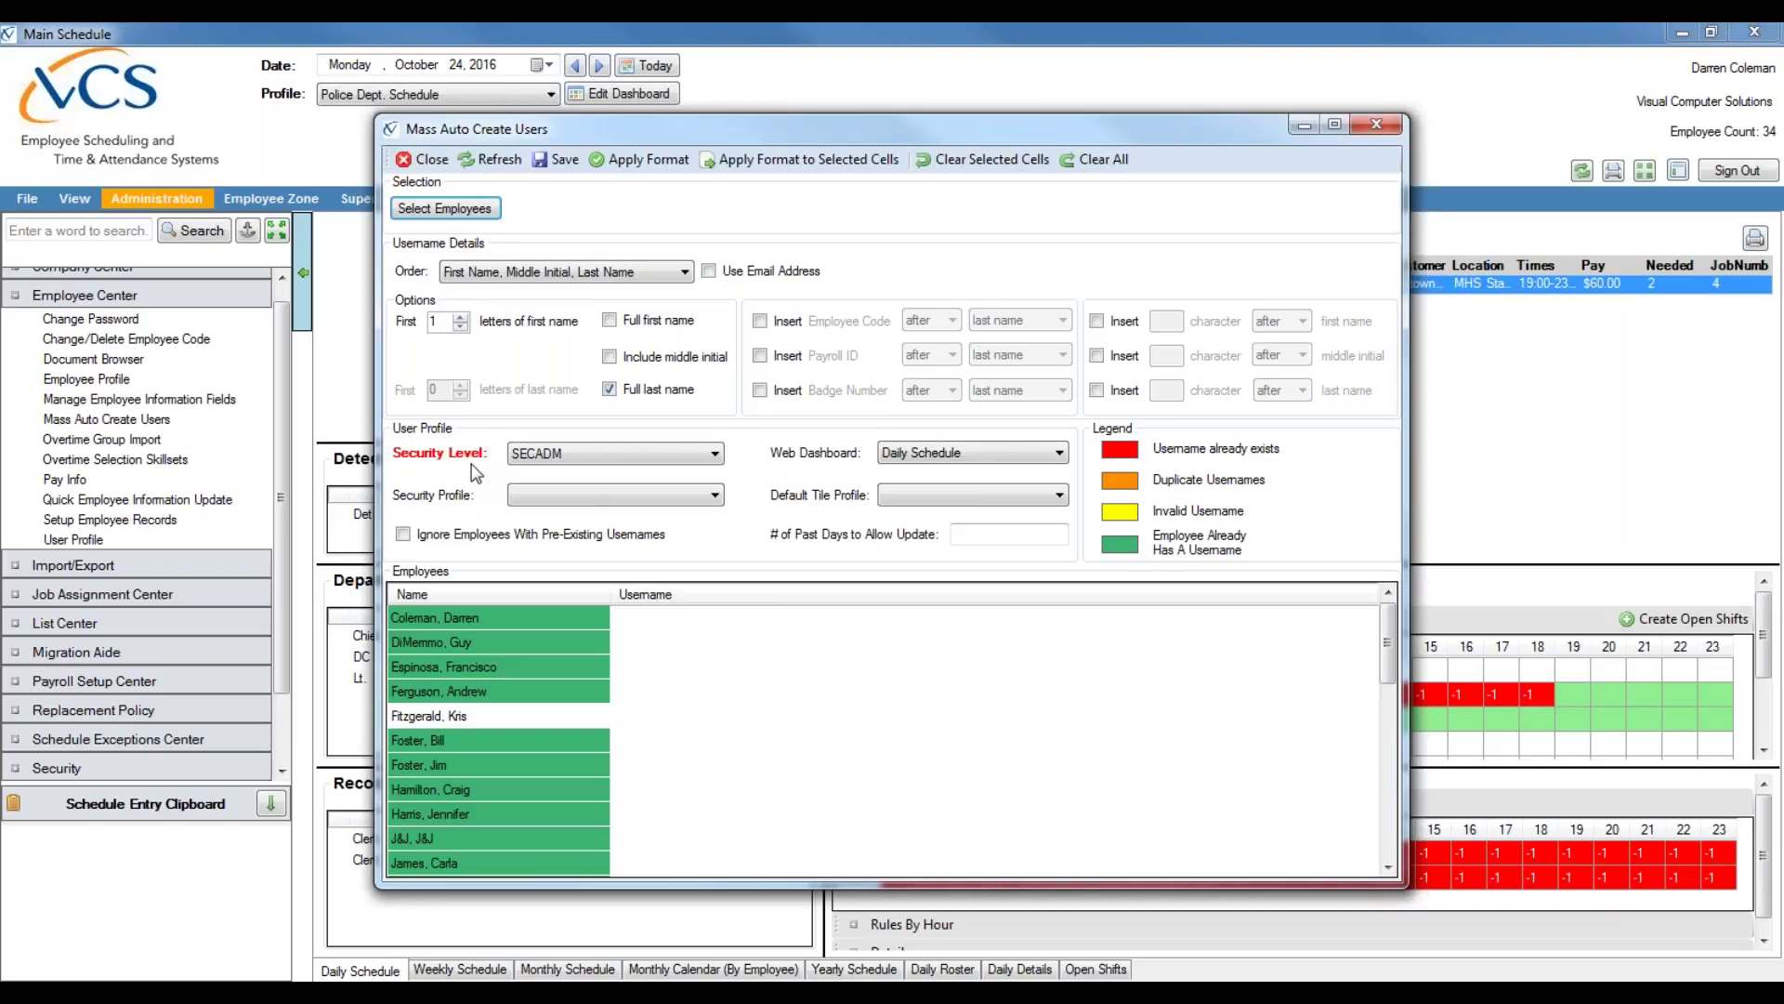
# Step: Set the security profile for the new users to Basic User
pyautogui.click(529, 495)
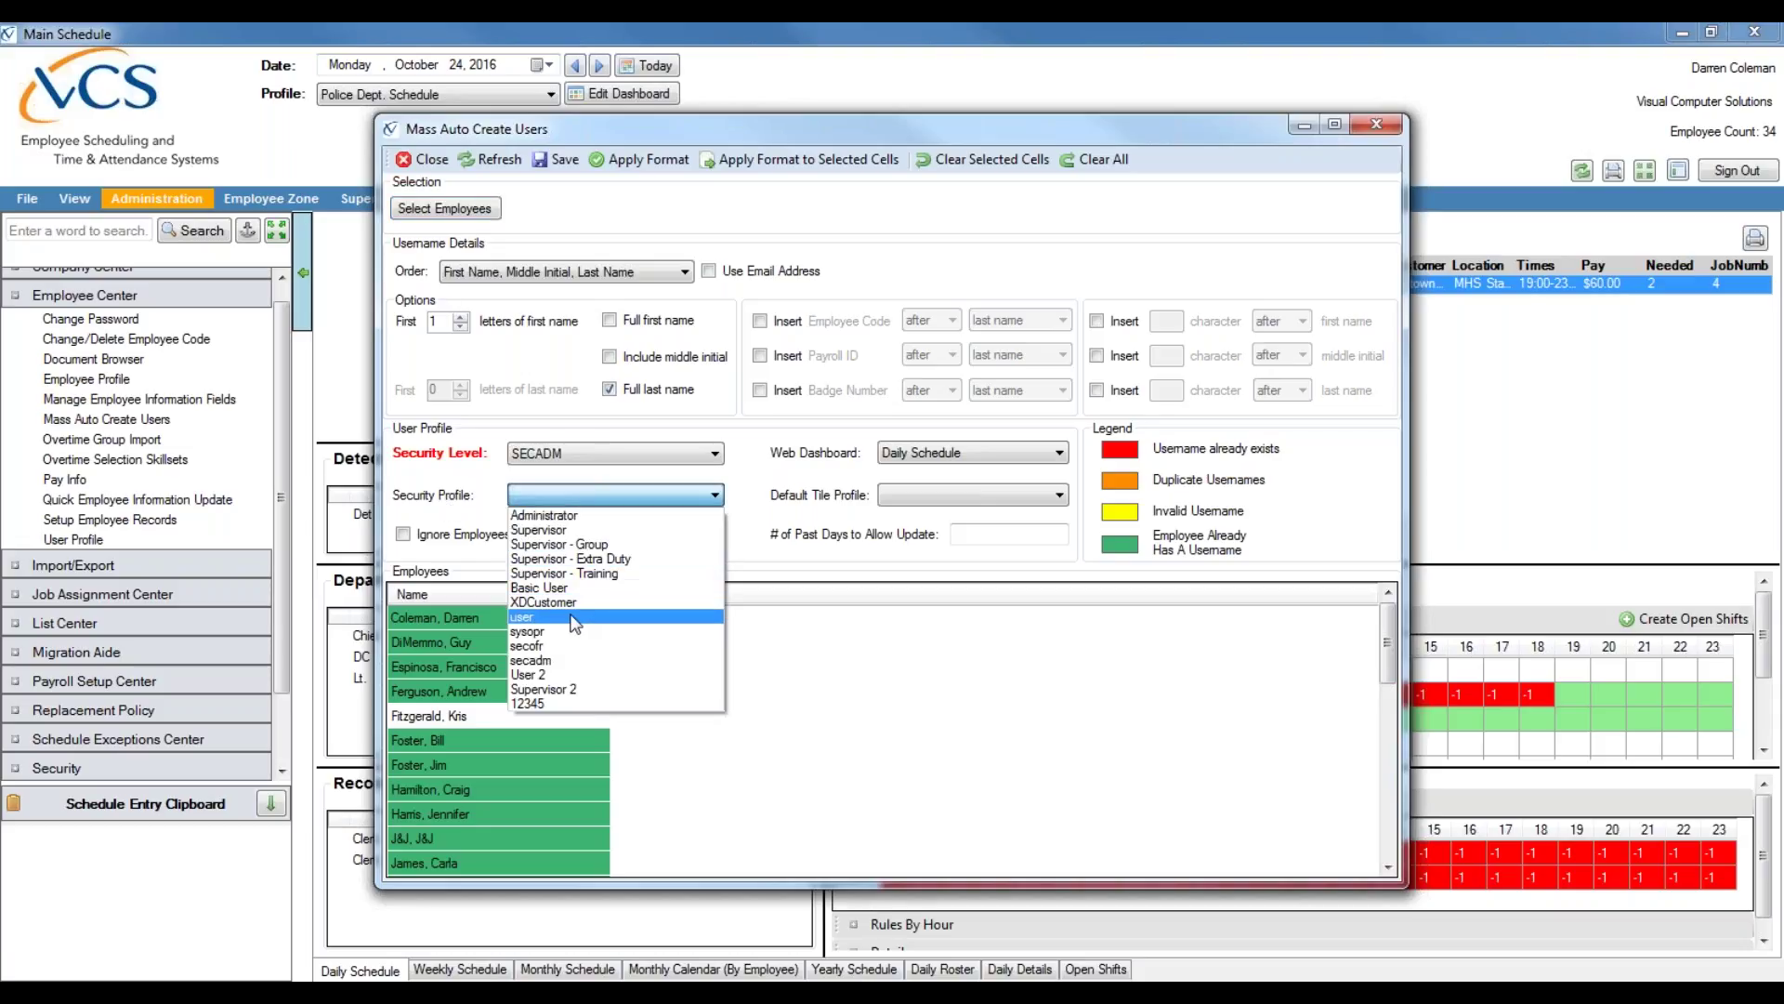
pyautogui.click(558, 587)
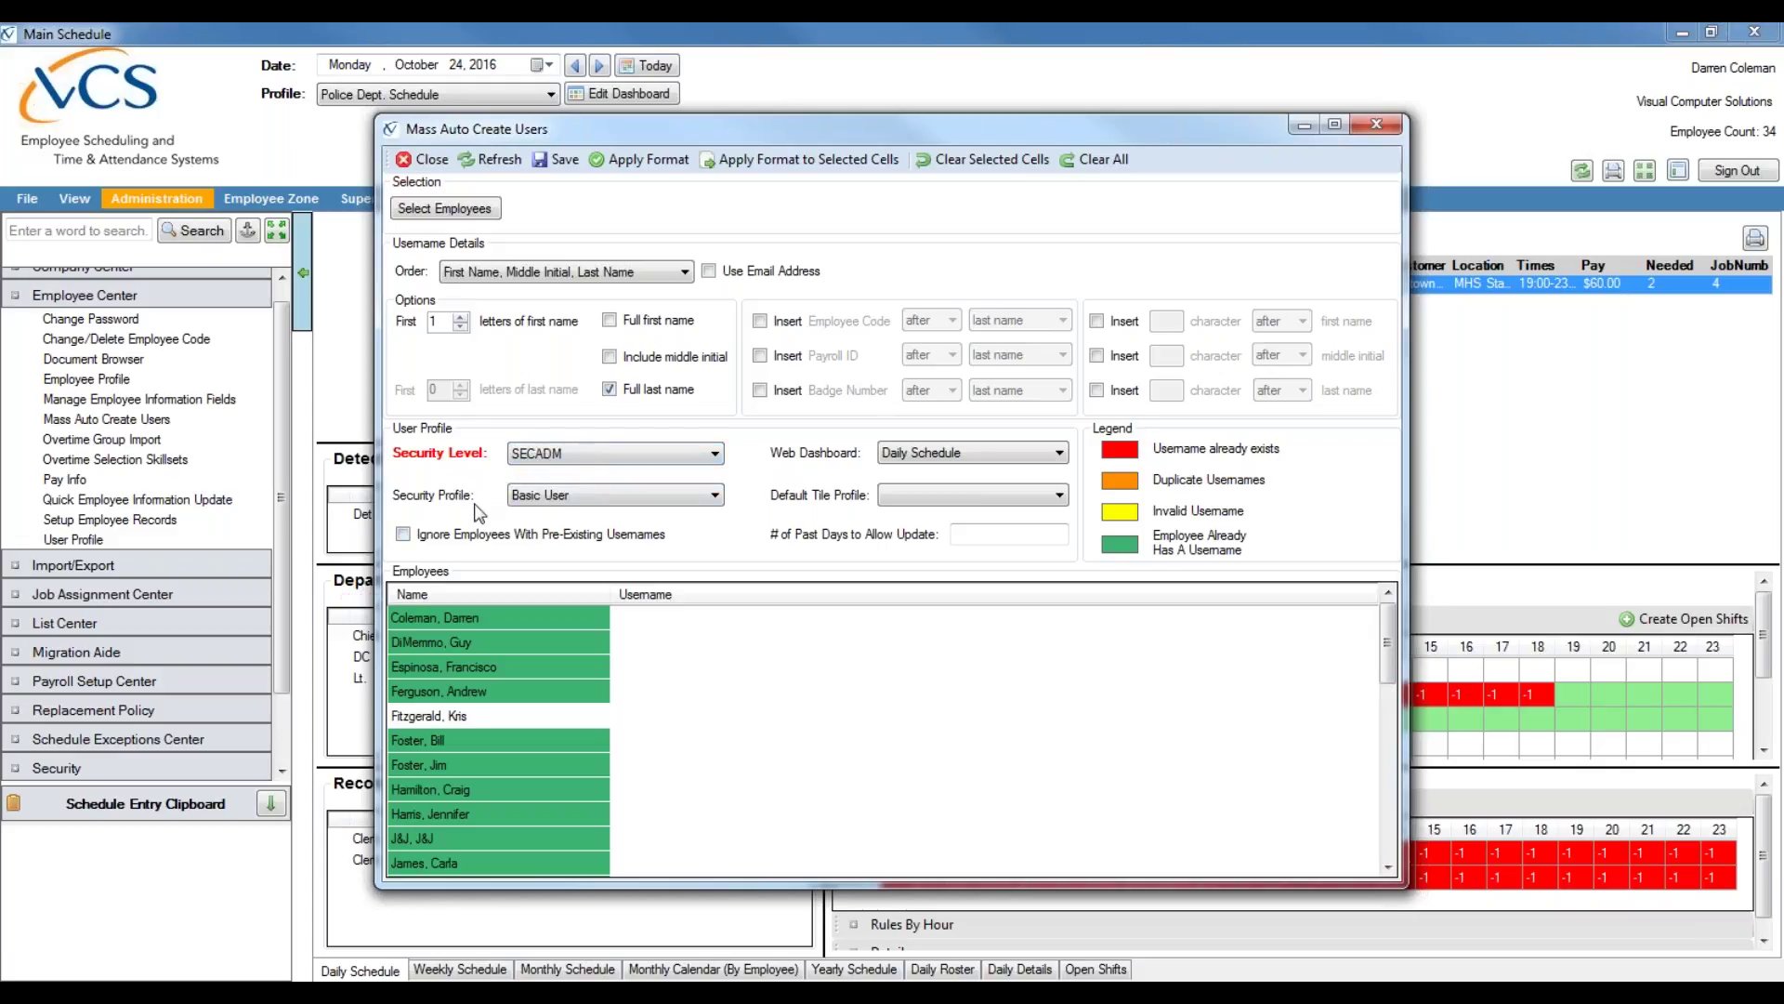
pyautogui.click(609, 495)
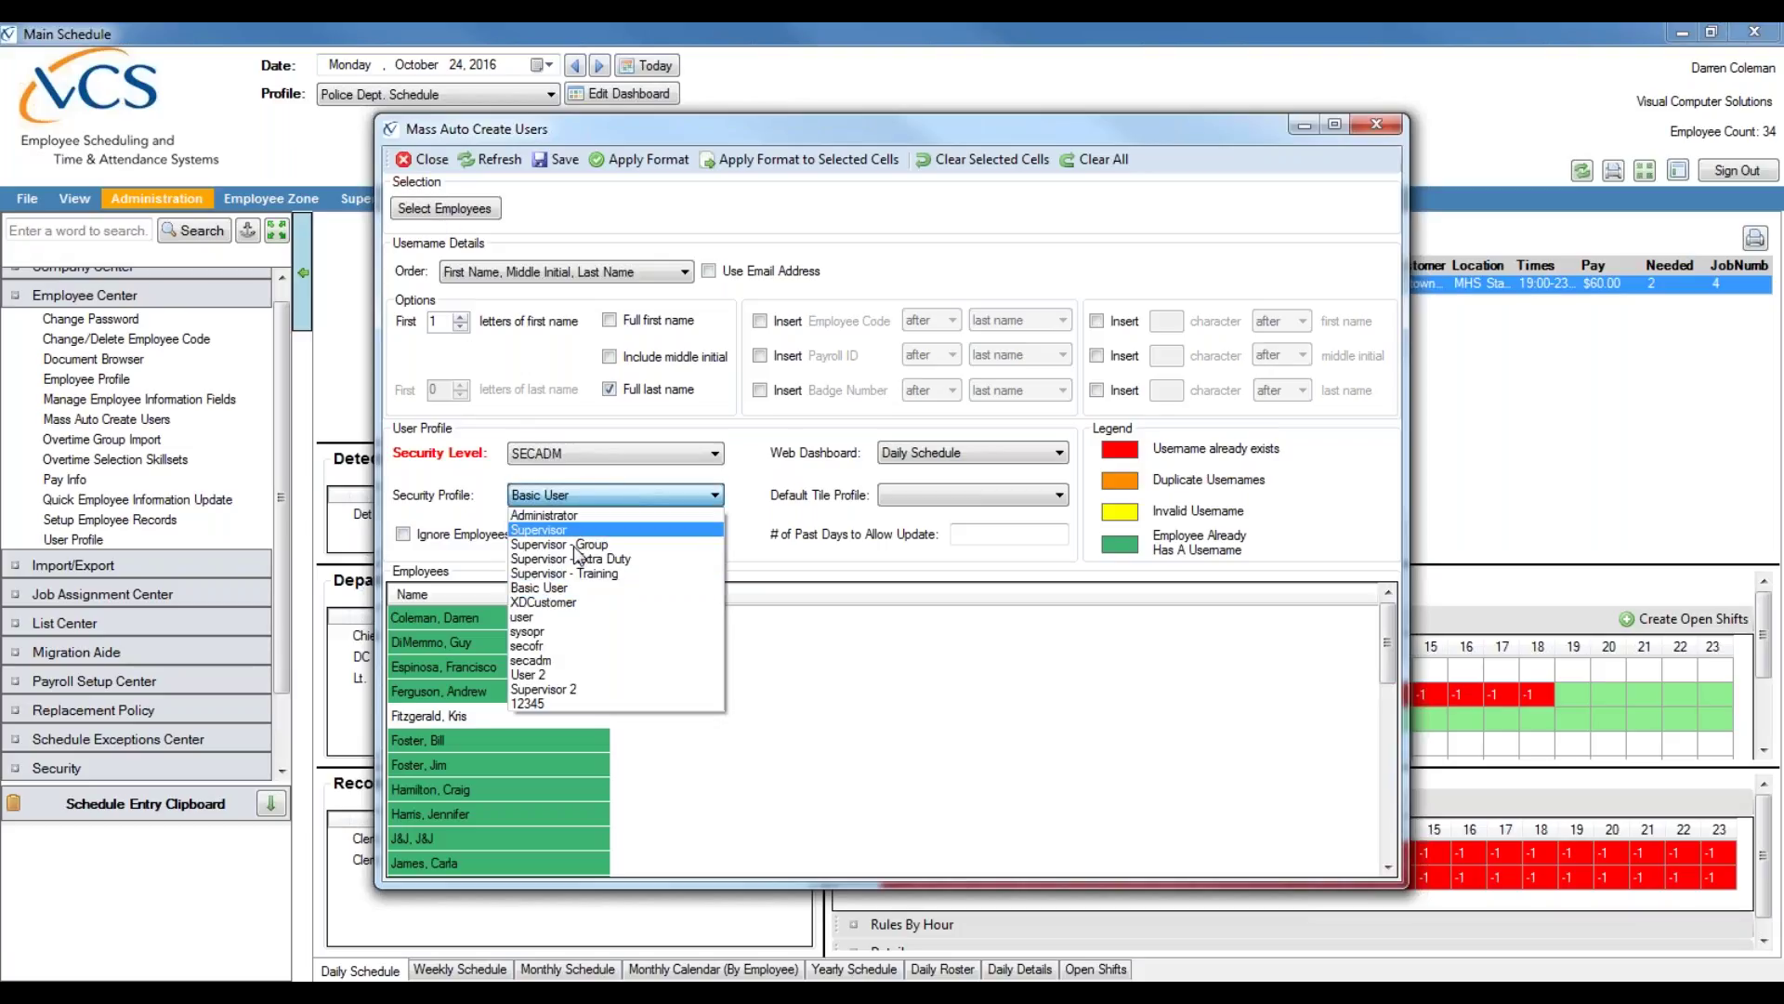
pyautogui.click(572, 589)
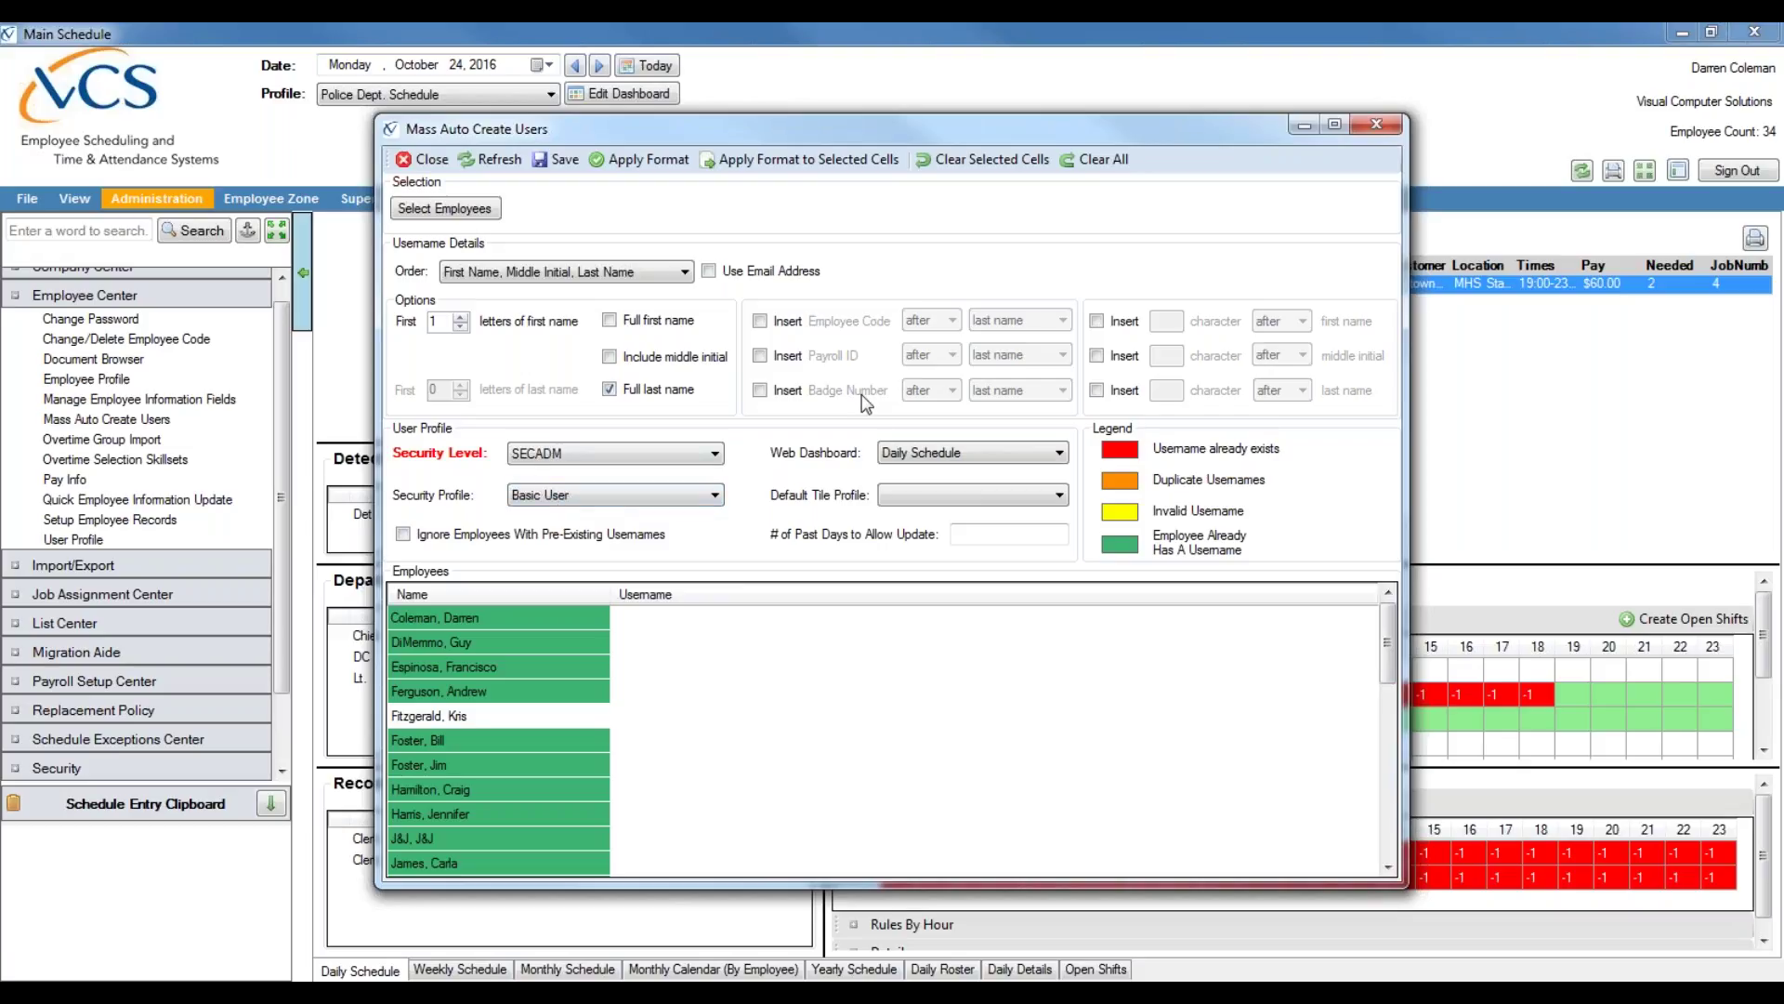
# Step: Set the default tile profile to VCS Dashboard, the web dashboard to VCS Web Dashboard and the past days to allow update to 3
pyautogui.click(936, 450)
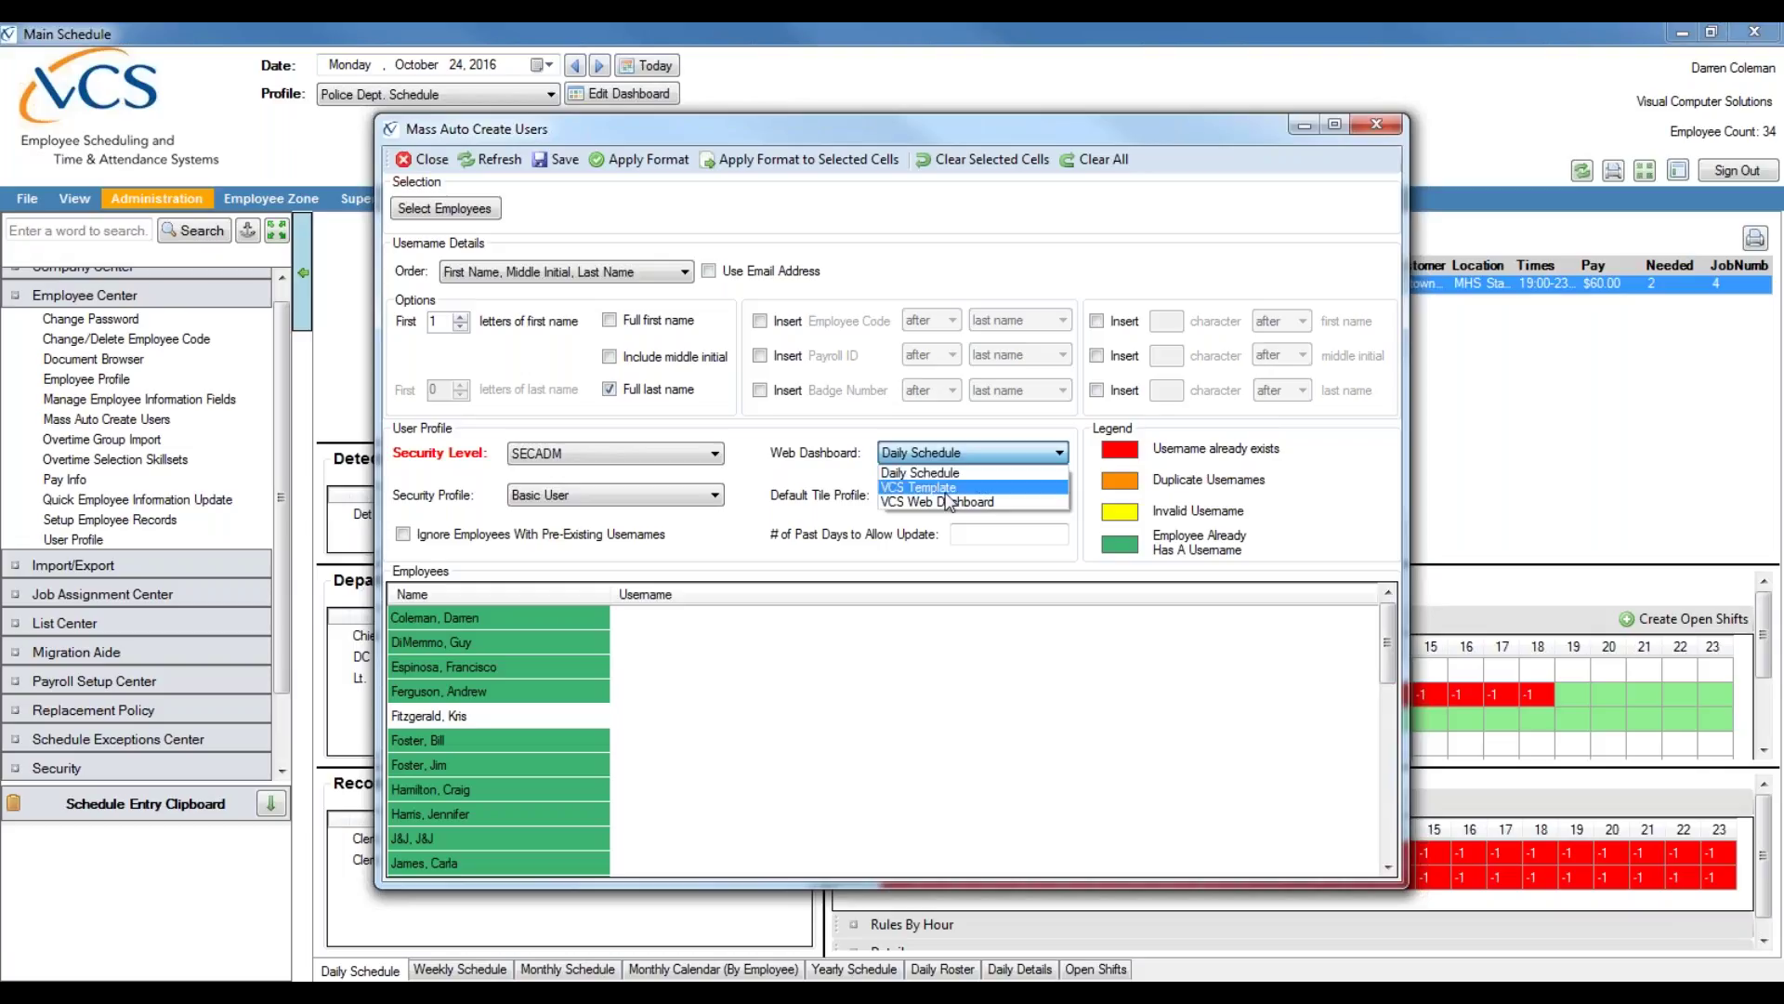
pyautogui.click(825, 476)
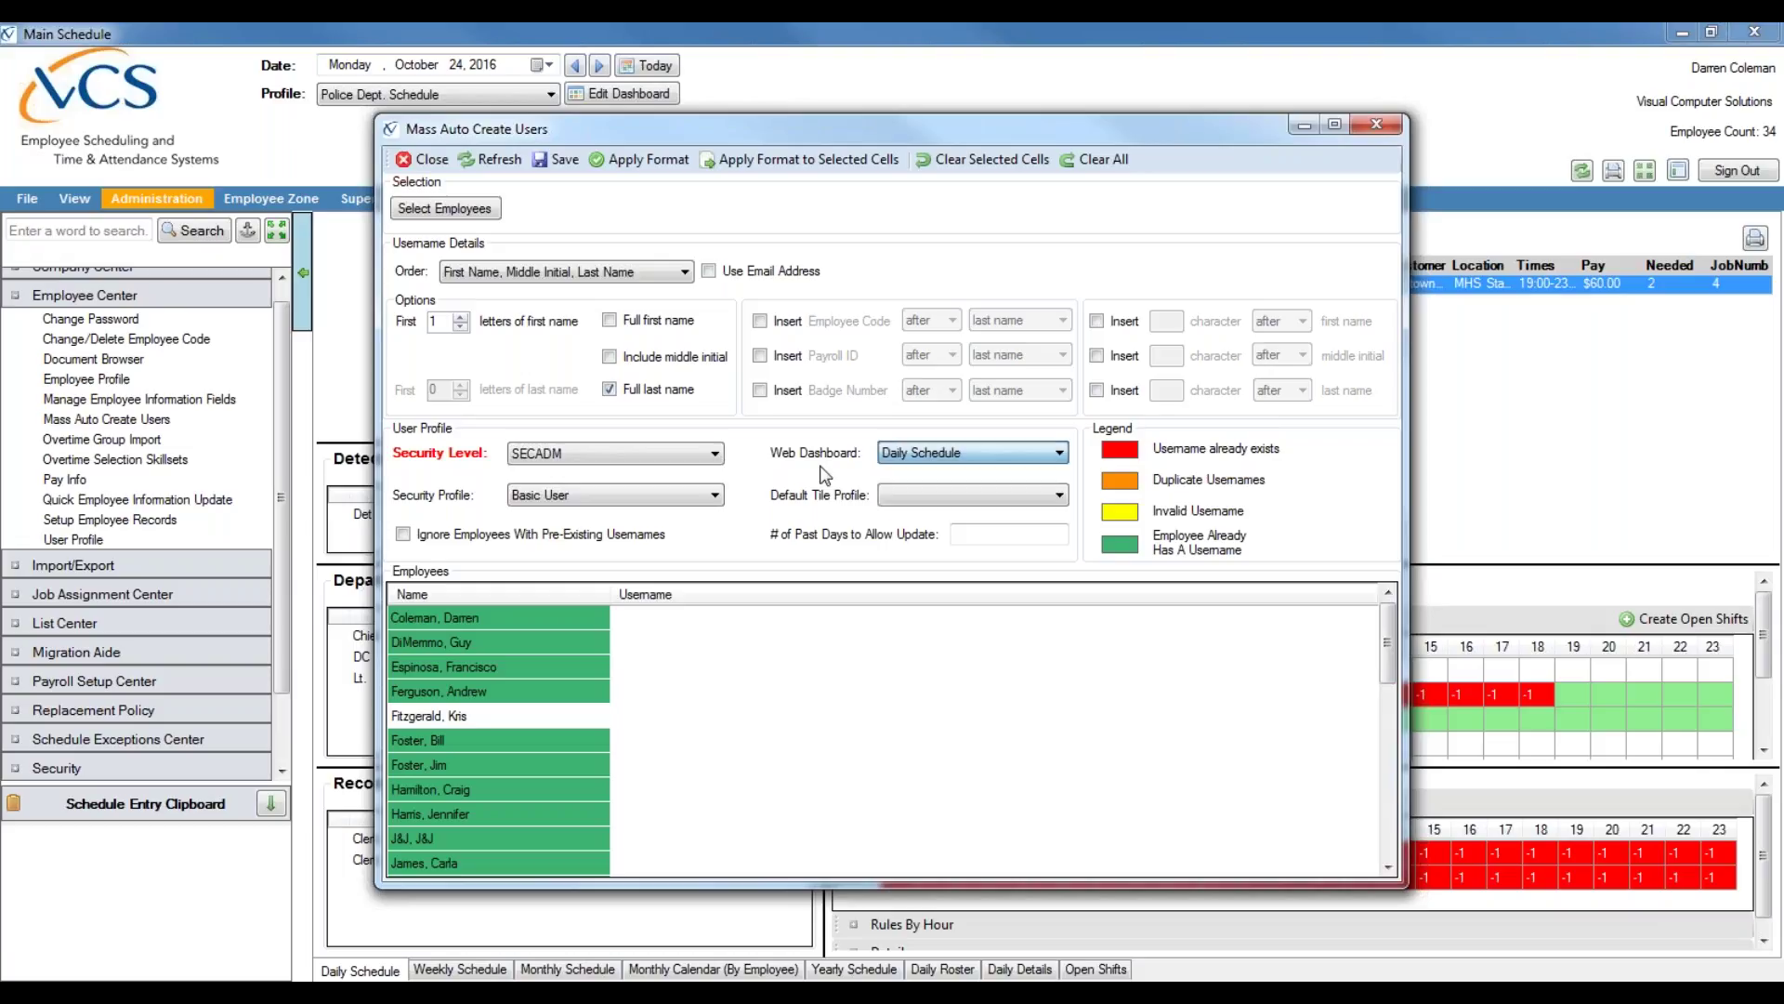
pyautogui.click(957, 493)
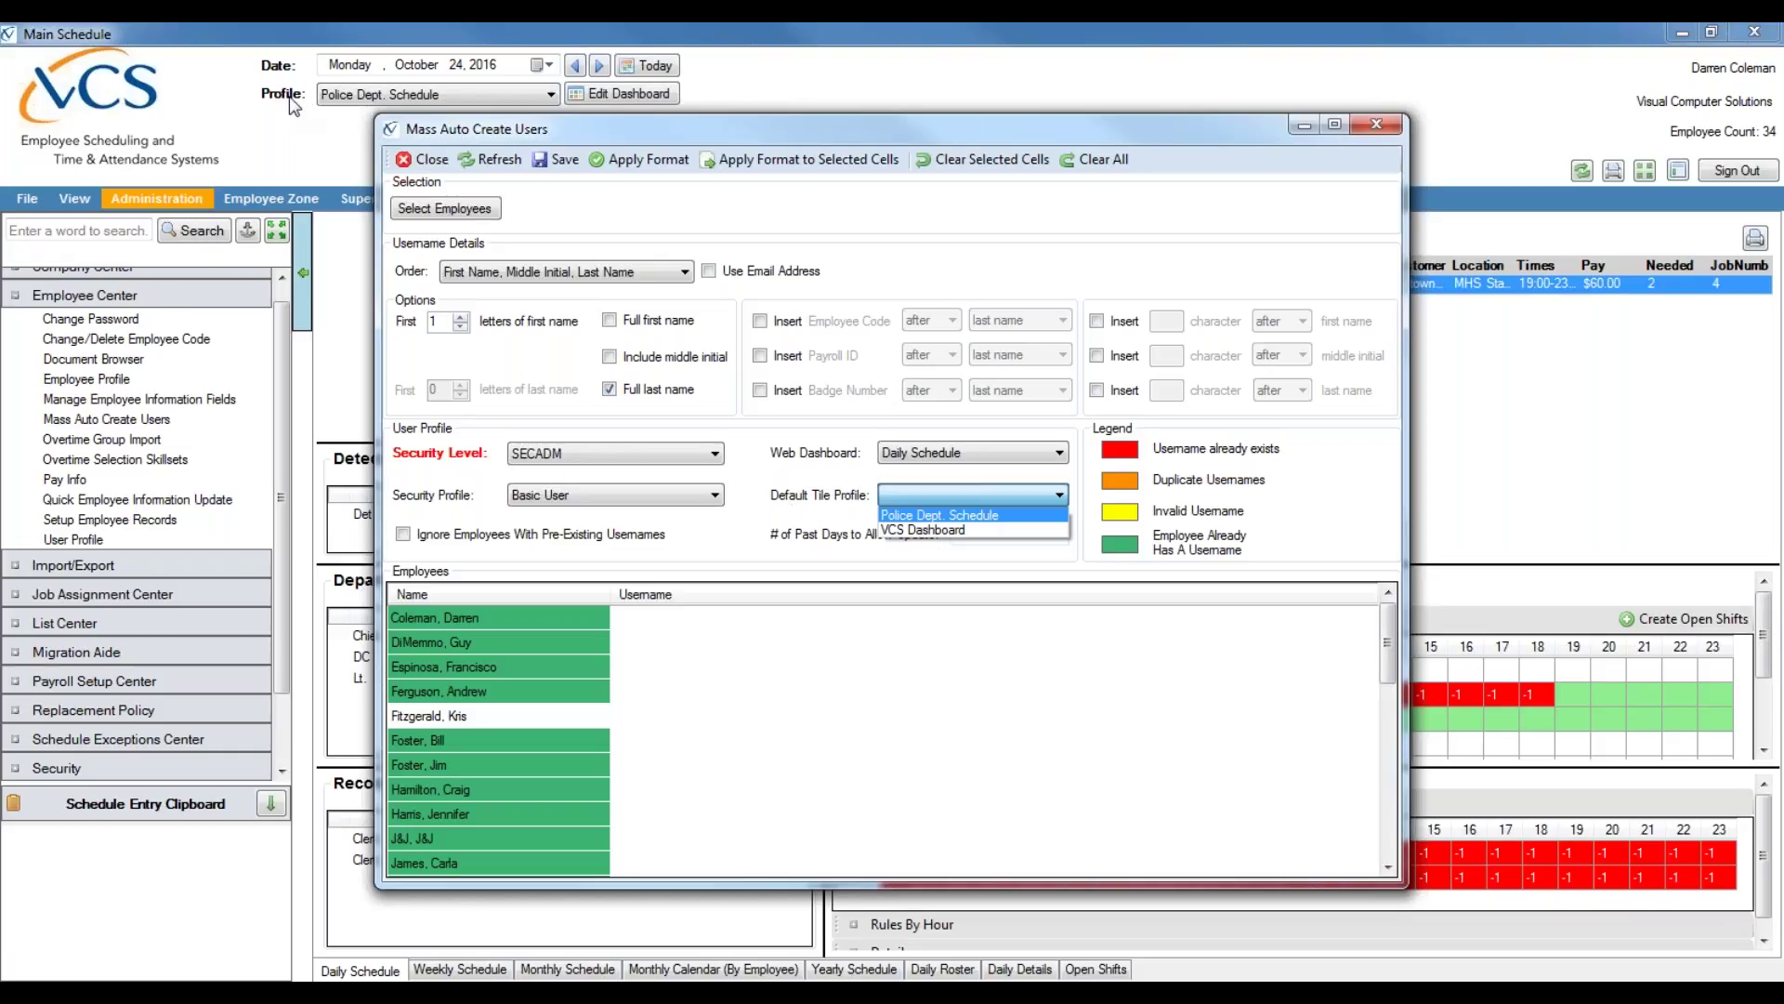
pyautogui.click(908, 528)
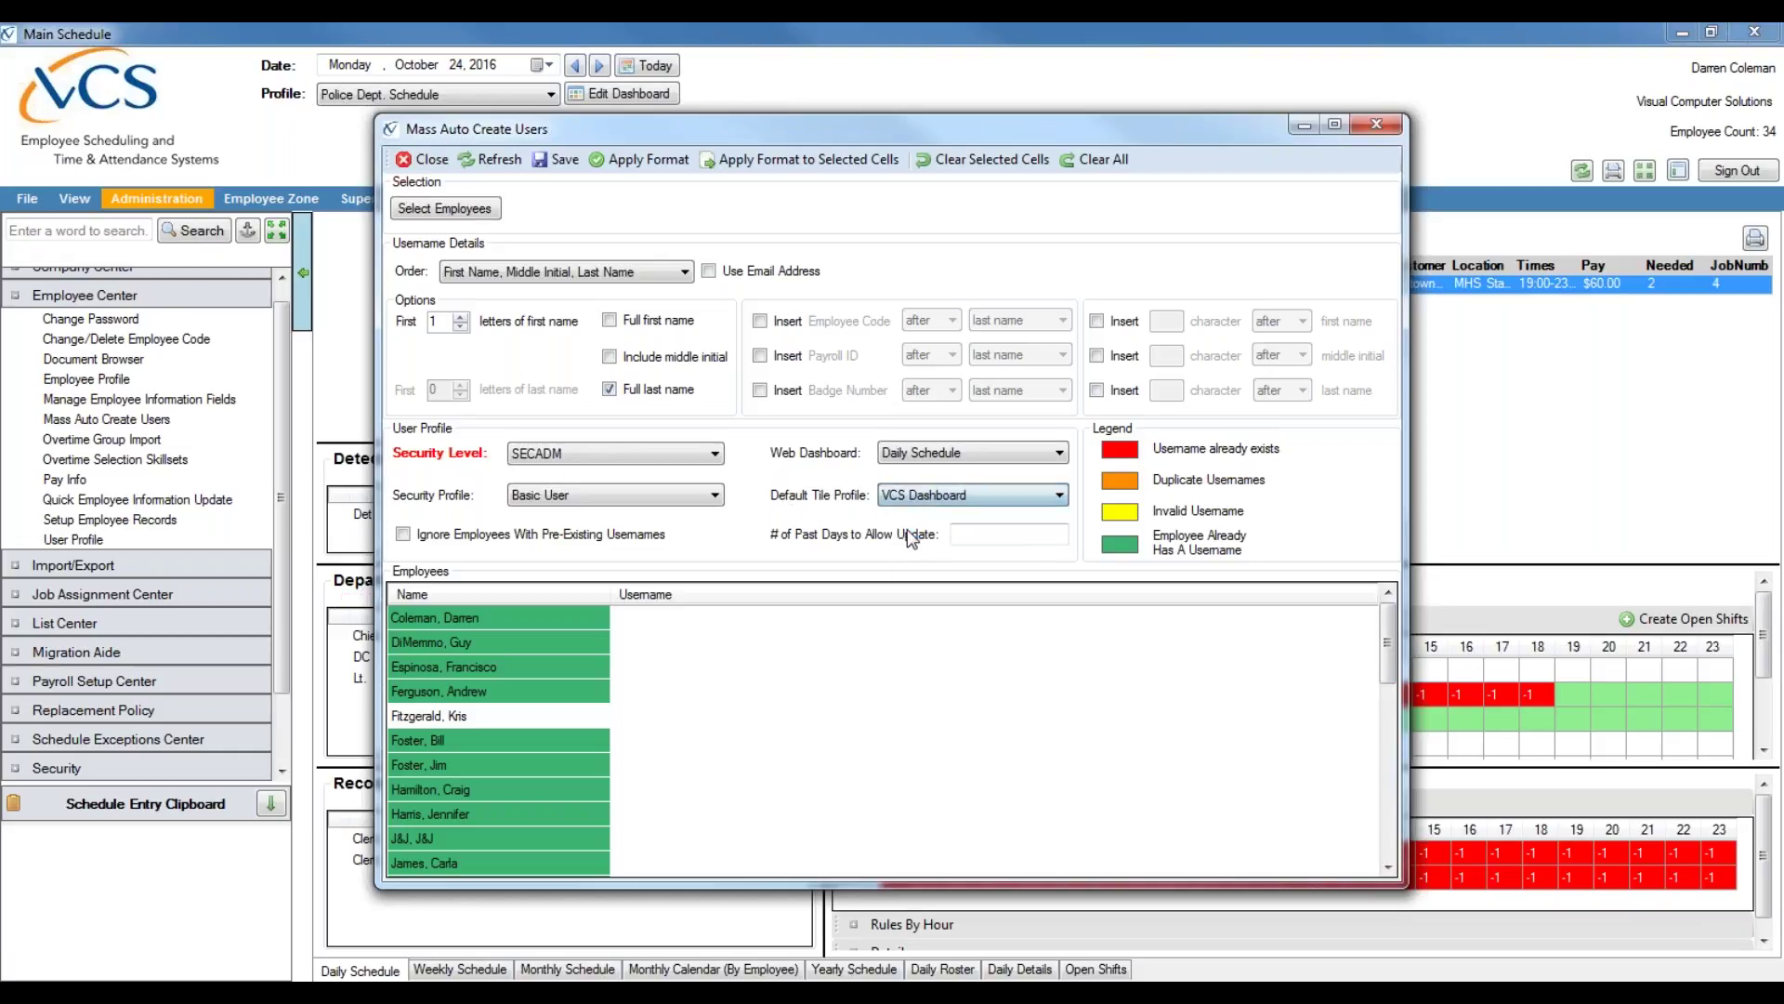
pyautogui.click(996, 444)
pyautogui.click(967, 502)
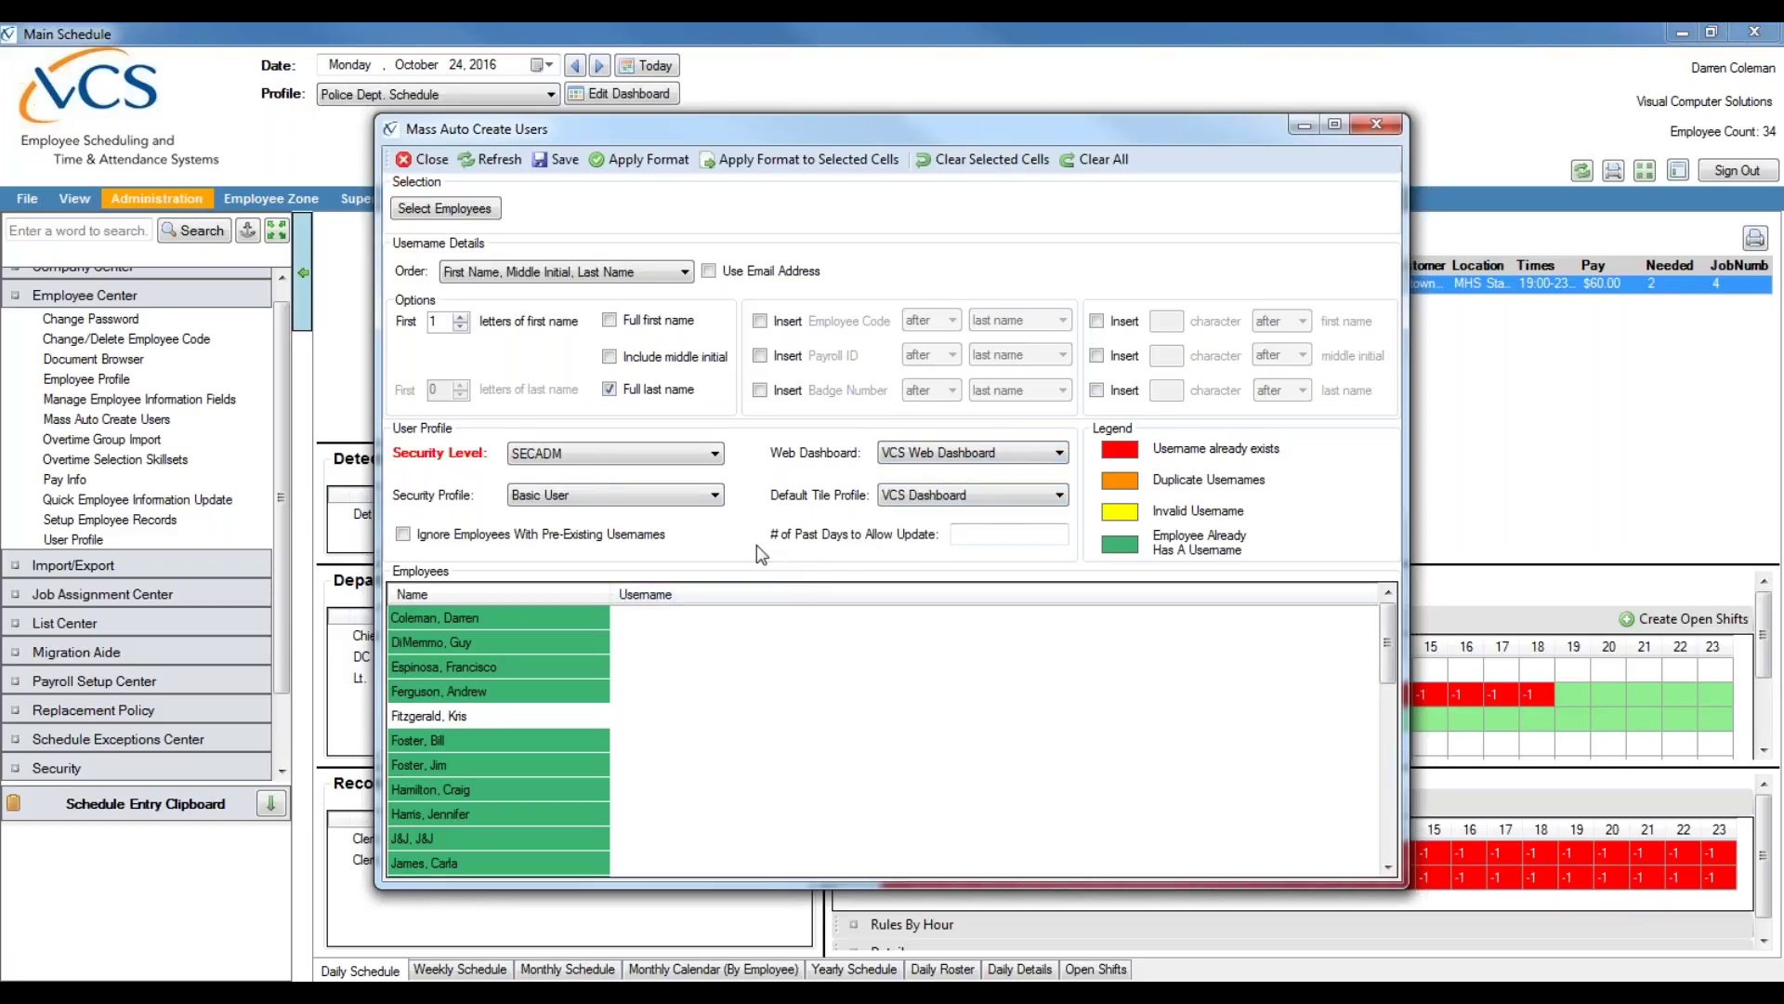
pyautogui.click(1003, 539)
pyautogui.write('3')
# Step: Replace the employee selection with the first three Squad B officers and apply the username format to them
pyautogui.click(469, 209)
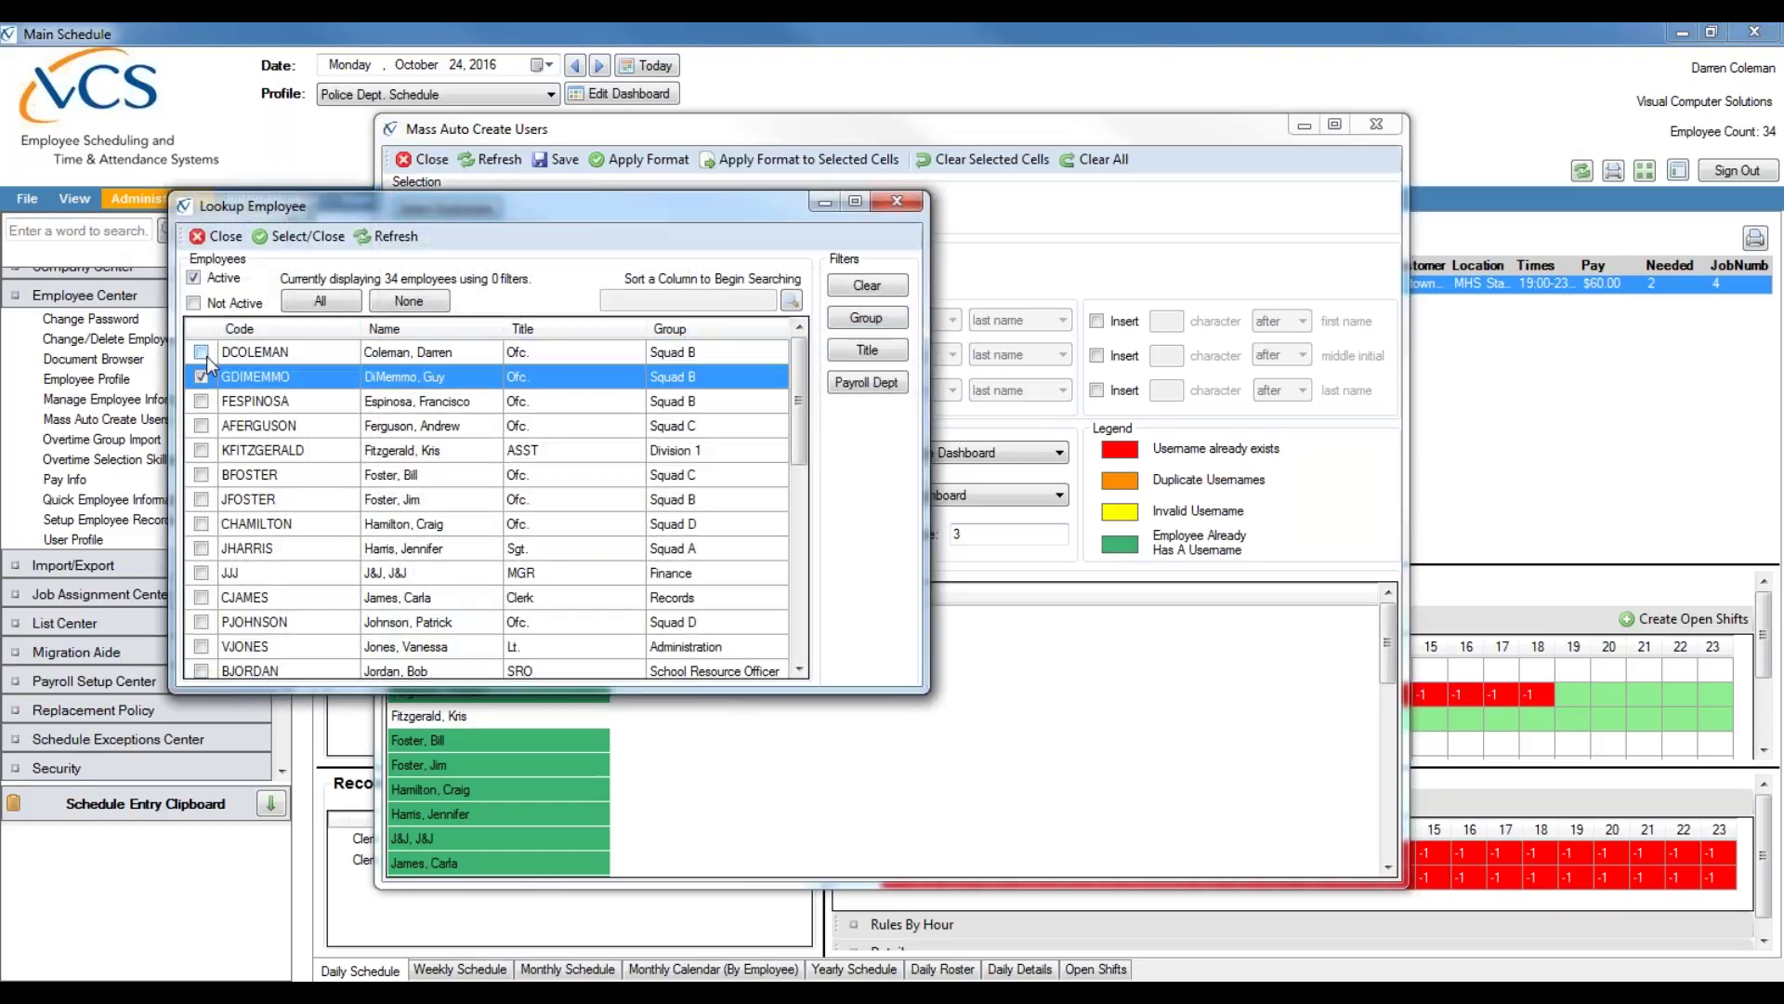
pyautogui.click(201, 351)
pyautogui.click(201, 377)
pyautogui.click(202, 402)
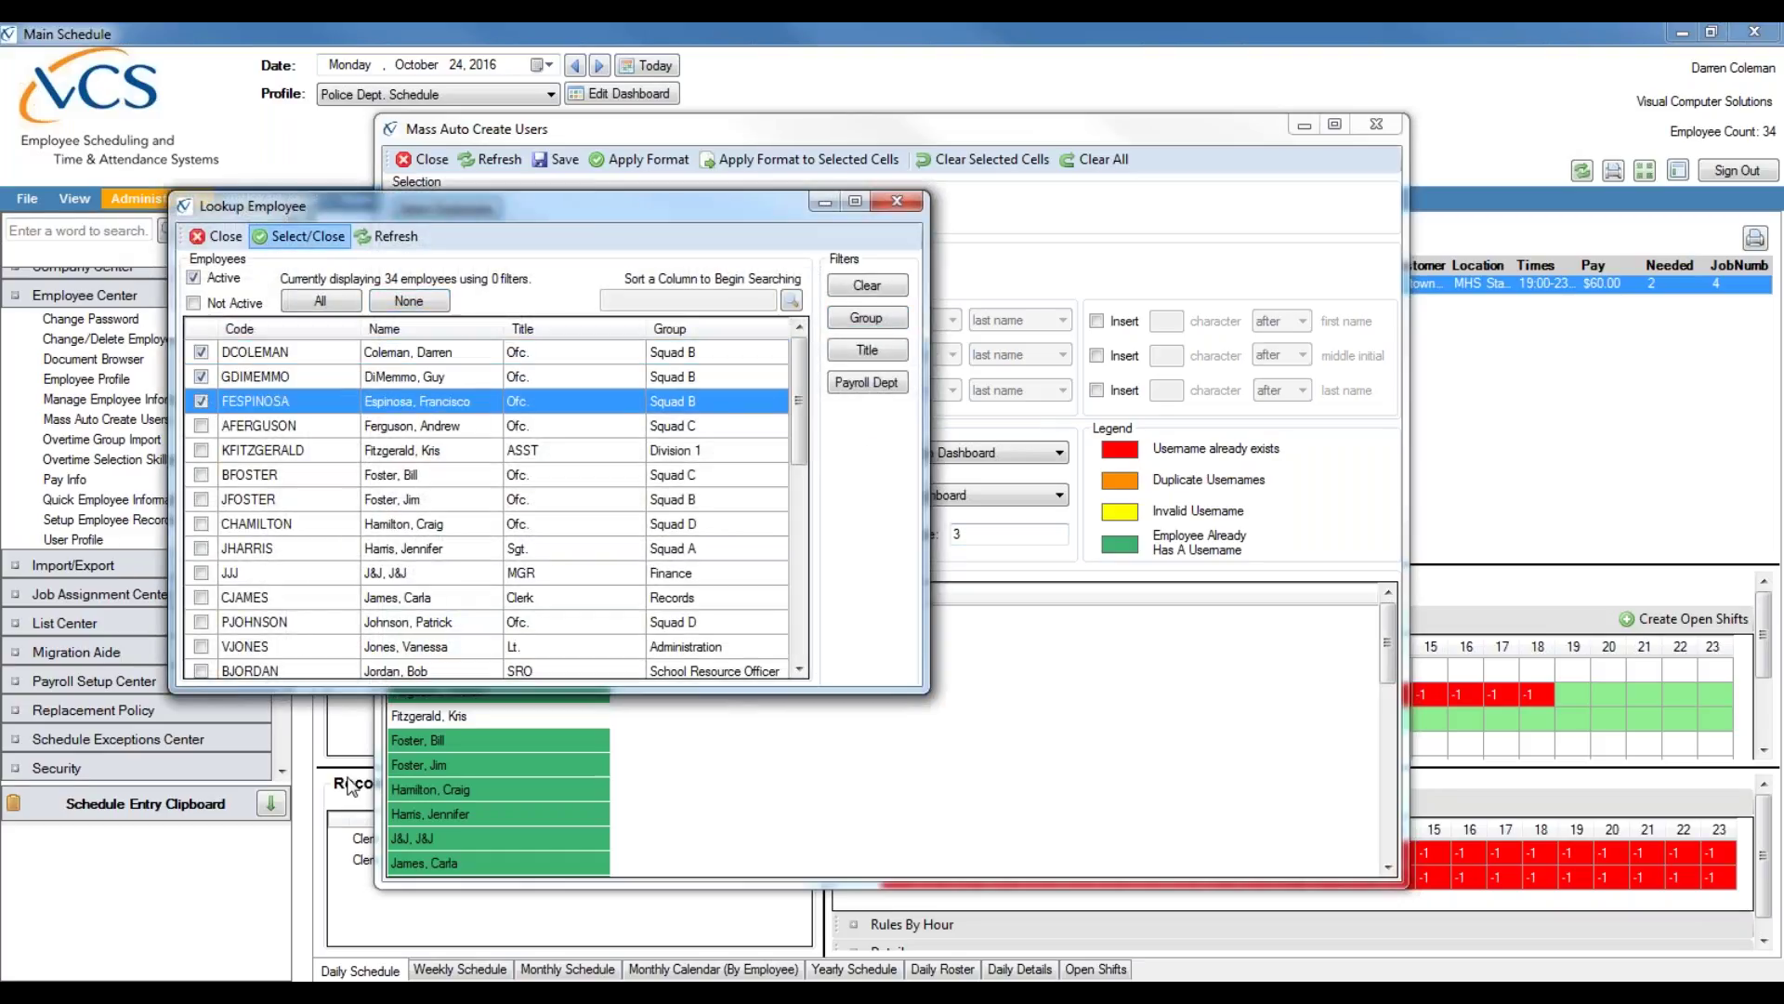
pyautogui.click(279, 237)
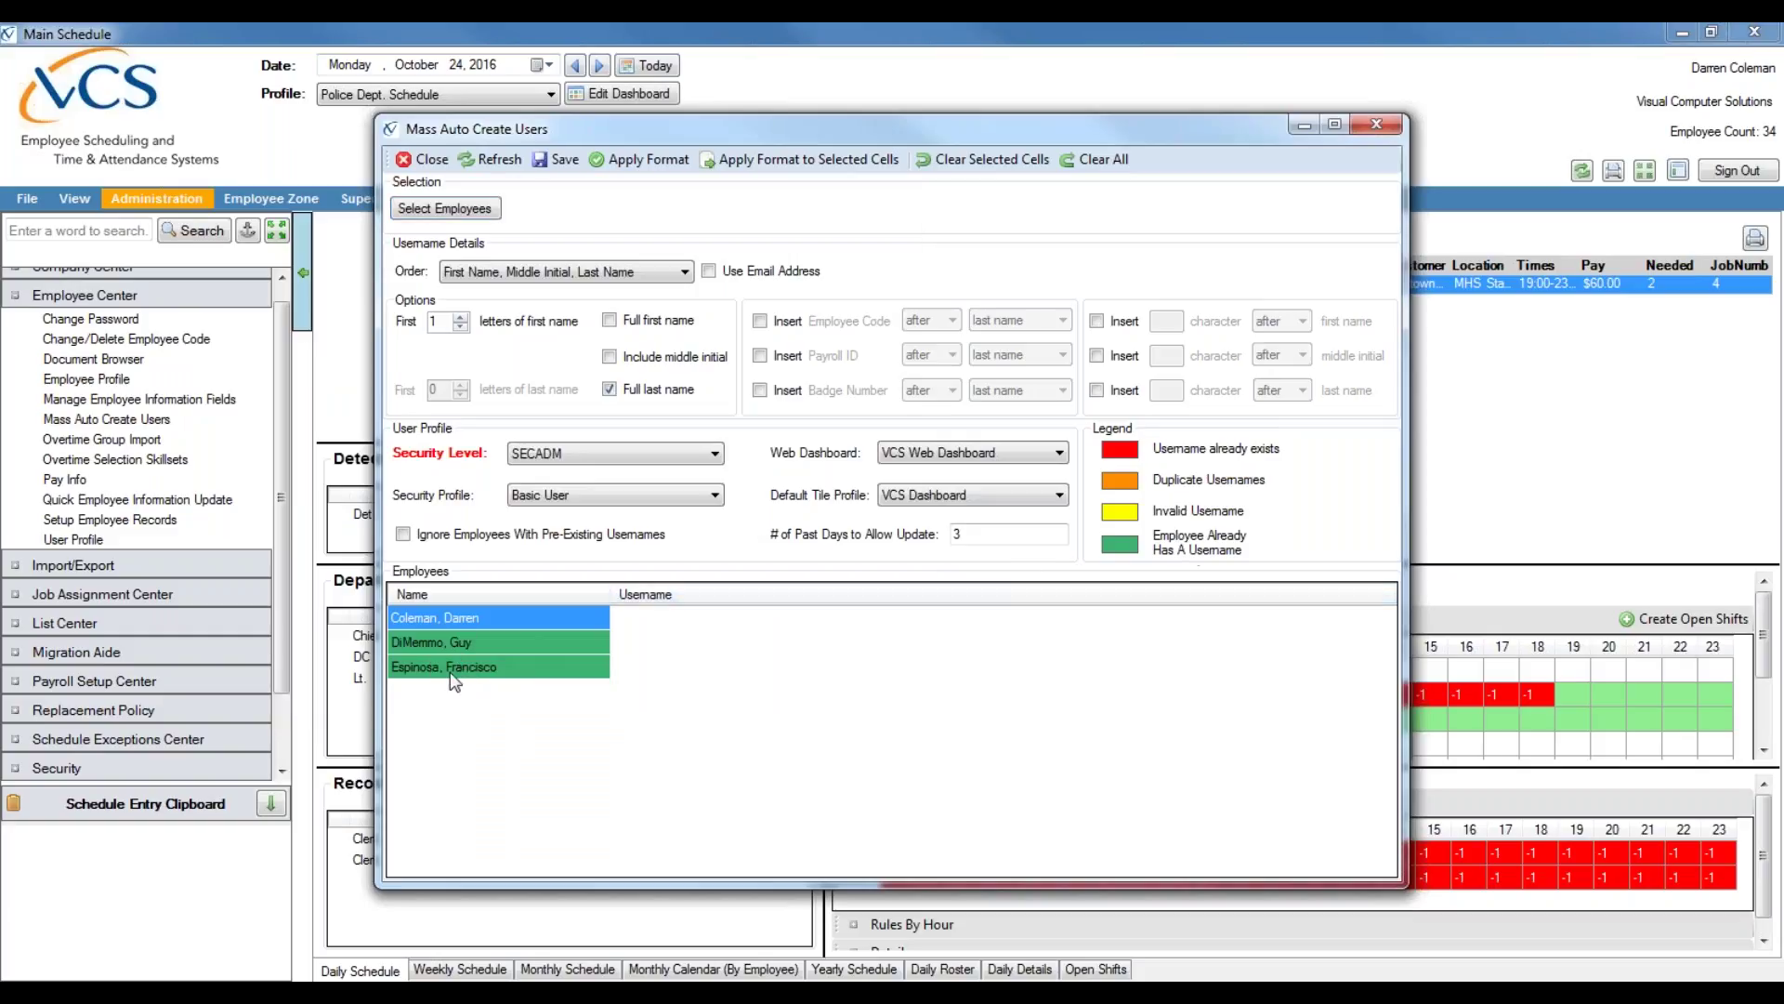
pyautogui.moveTo(511, 625)
pyautogui.mouseDown()
pyautogui.moveTo(493, 671)
pyautogui.moveTo(512, 620)
pyautogui.mouseUp()
pyautogui.click(656, 169)
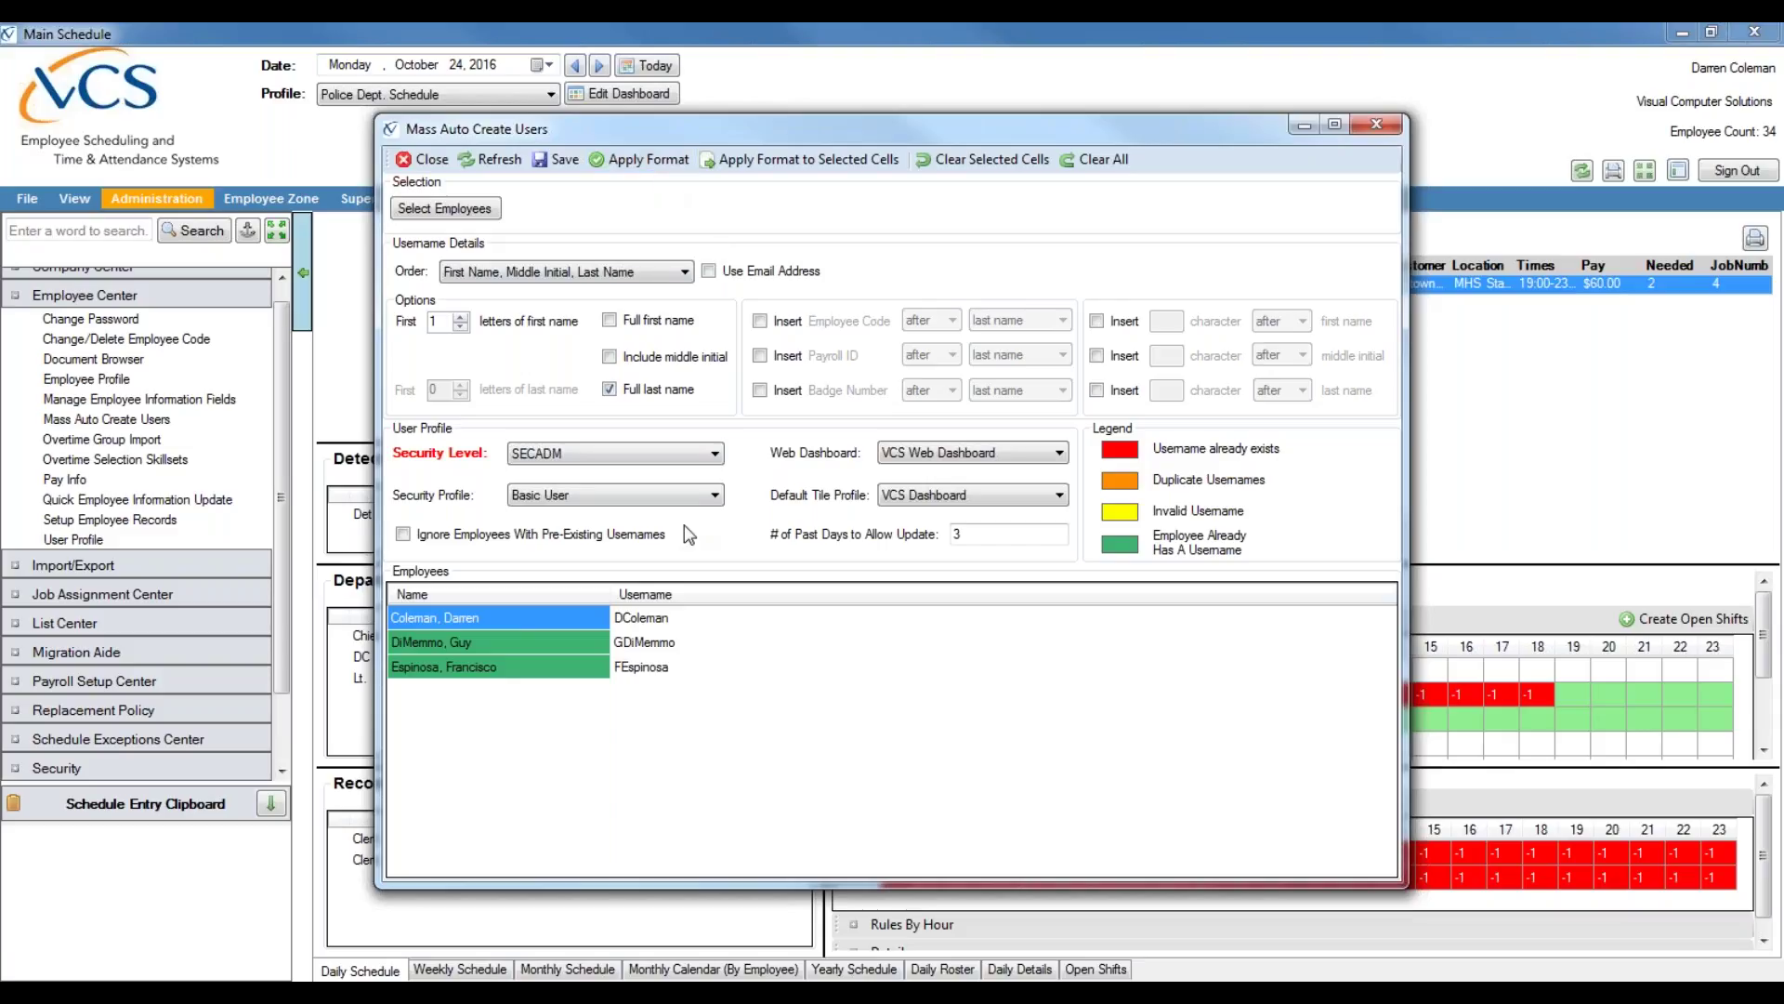